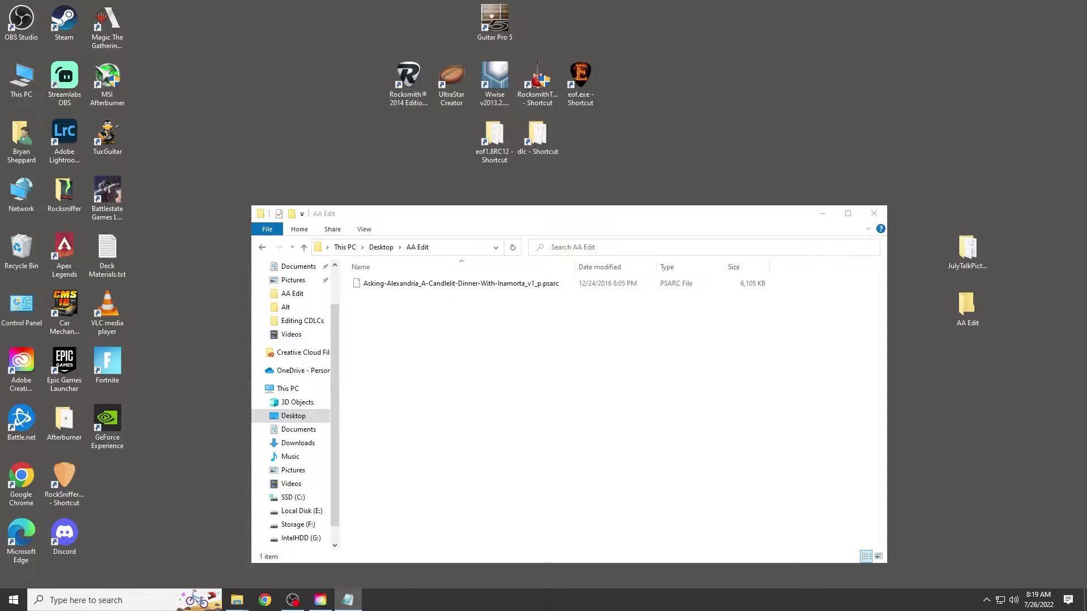
Launch the Rocksmith Song Creator Toolkit and enable SNG to XML and Decode Audio in the unpacker.
{"action": "double_click", "coordinate": [550, 85]}
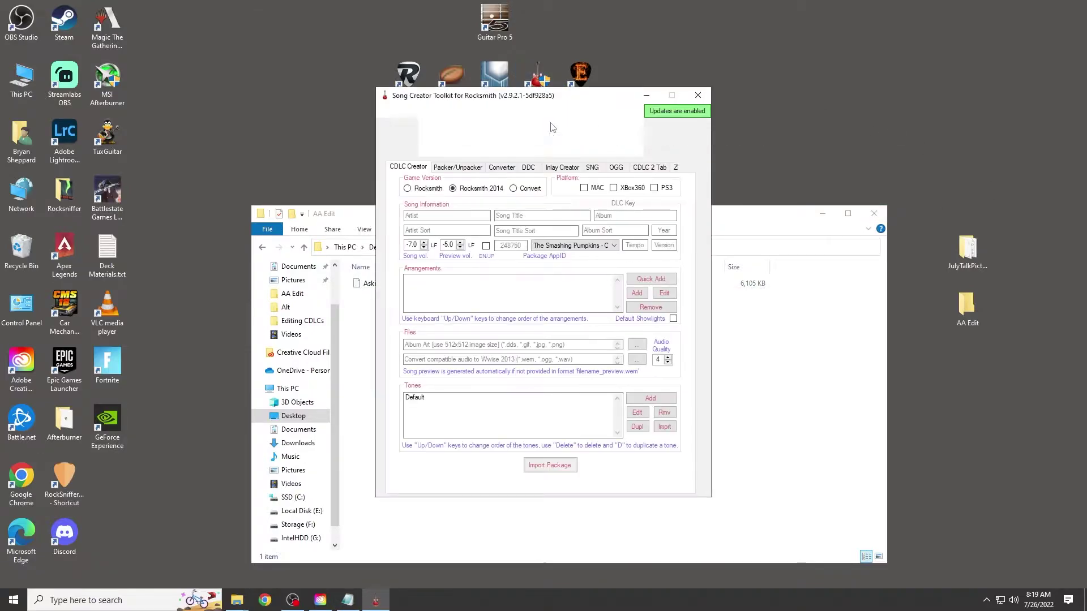
{"action": "left_click", "coordinate": [473, 169]}
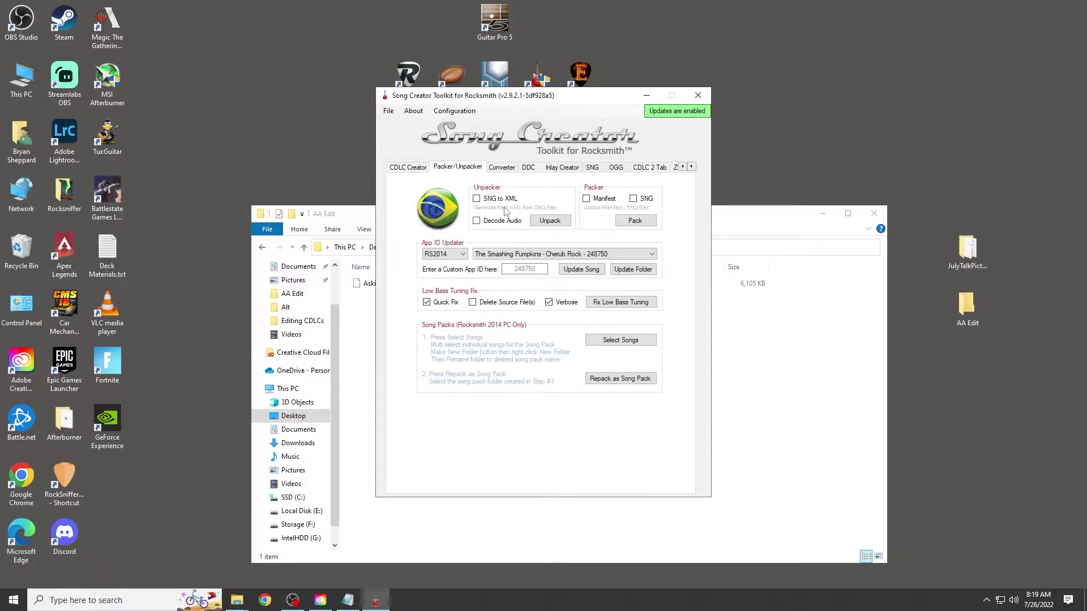
{"action": "left_click", "coordinate": [477, 199]}
{"action": "left_click", "coordinate": [476, 220]}
Unpack Asking-Alexandria_A-Candlelit-Dinner-With-Inamorta_v1_p.psarc into the AA Edit folder and select the extracted folder there.
{"action": "left_click", "coordinate": [550, 221]}
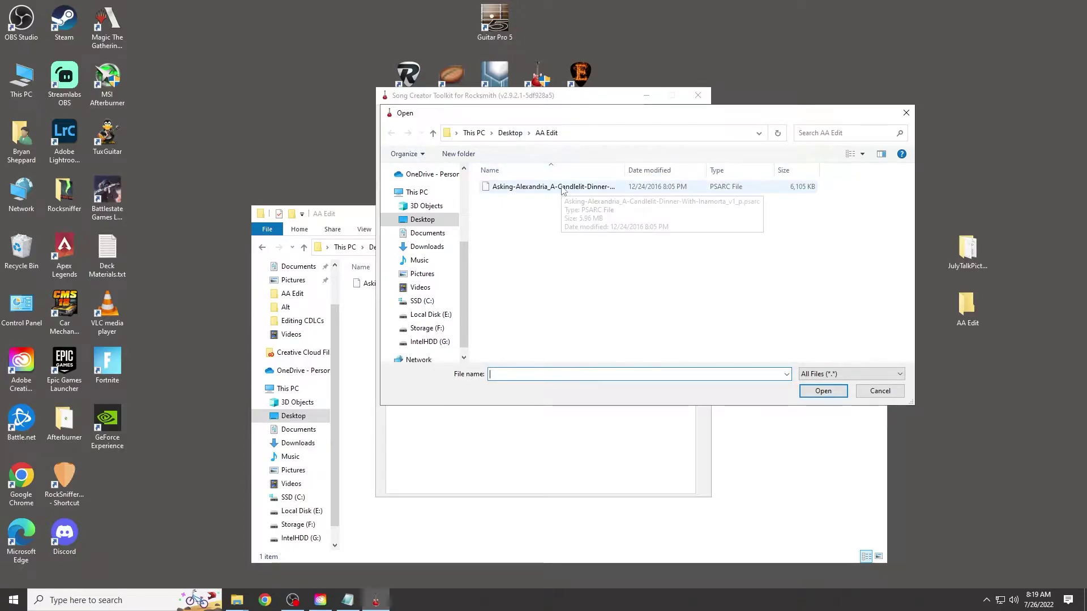
{"action": "left_click", "coordinate": [563, 190]}
{"action": "left_click", "coordinate": [823, 391]}
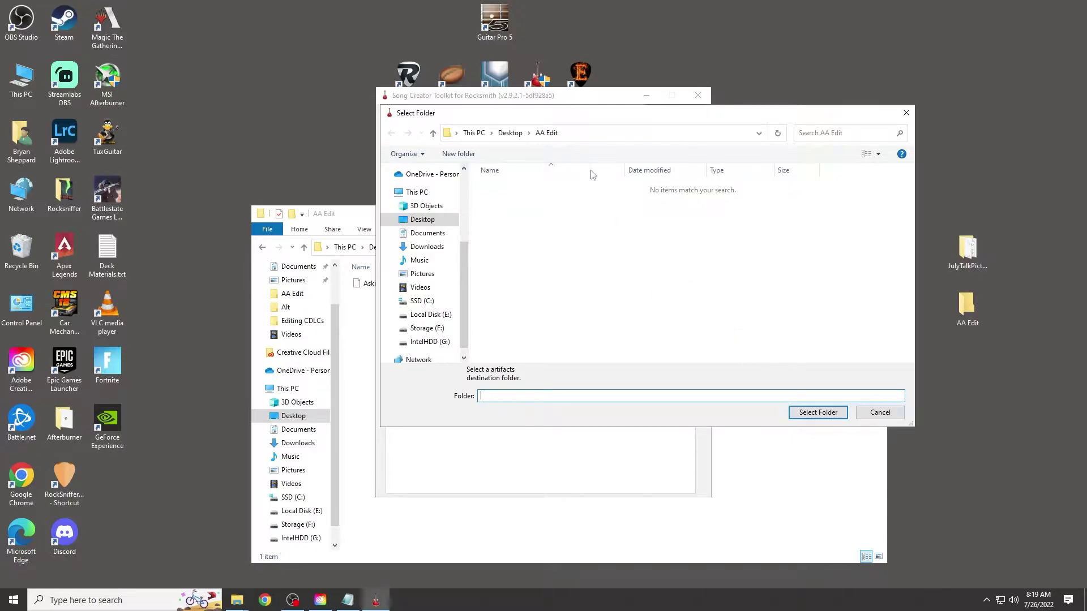
{"action": "left_click", "coordinate": [818, 413]}
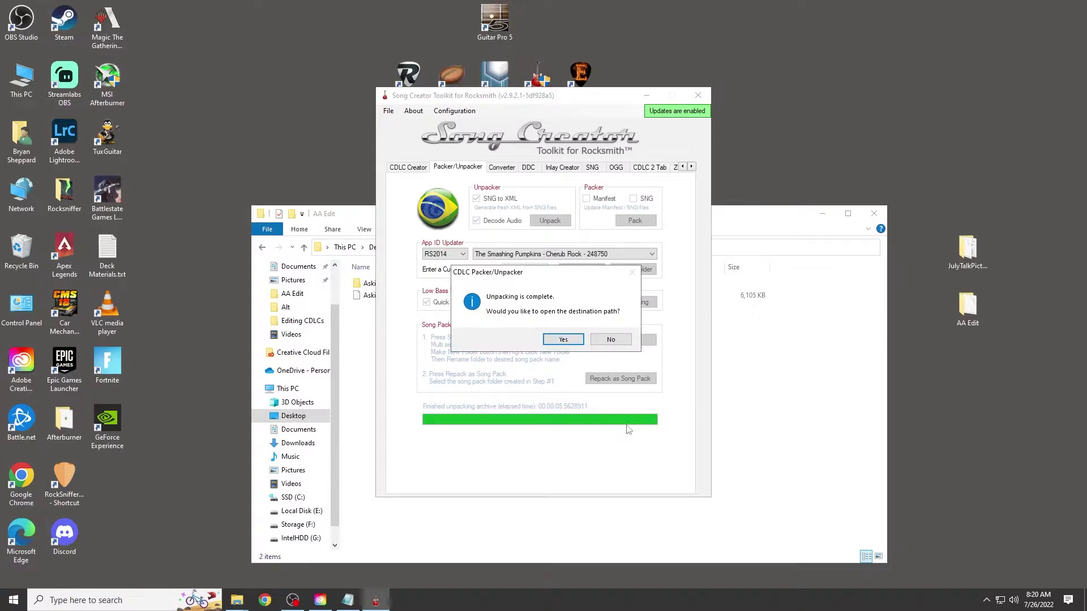
{"action": "left_click", "coordinate": [617, 340]}
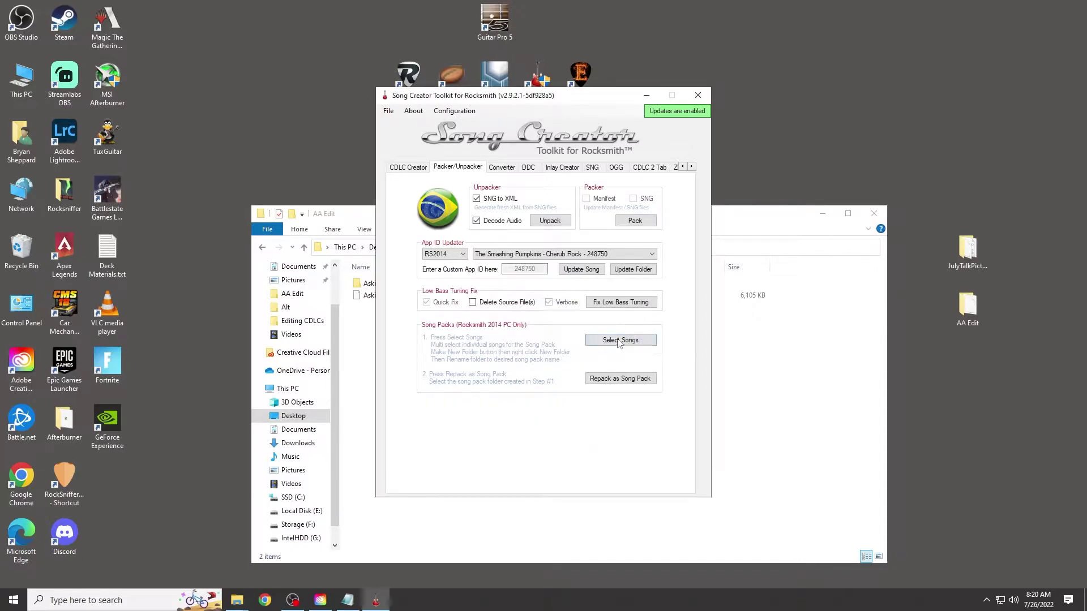
{"action": "left_click", "coordinate": [755, 374]}
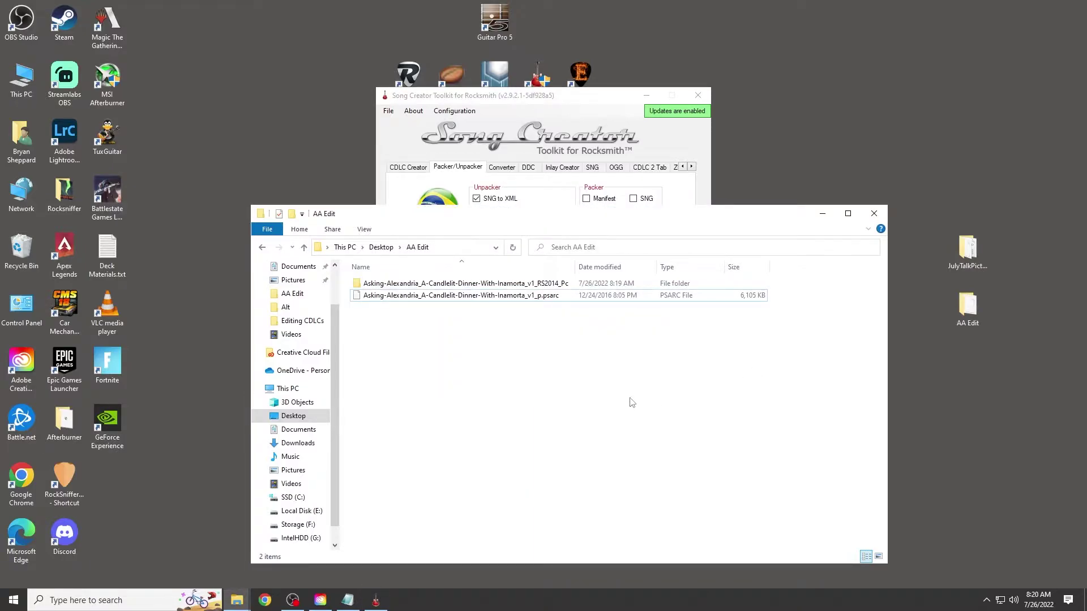
{"action": "left_click", "coordinate": [408, 284]}
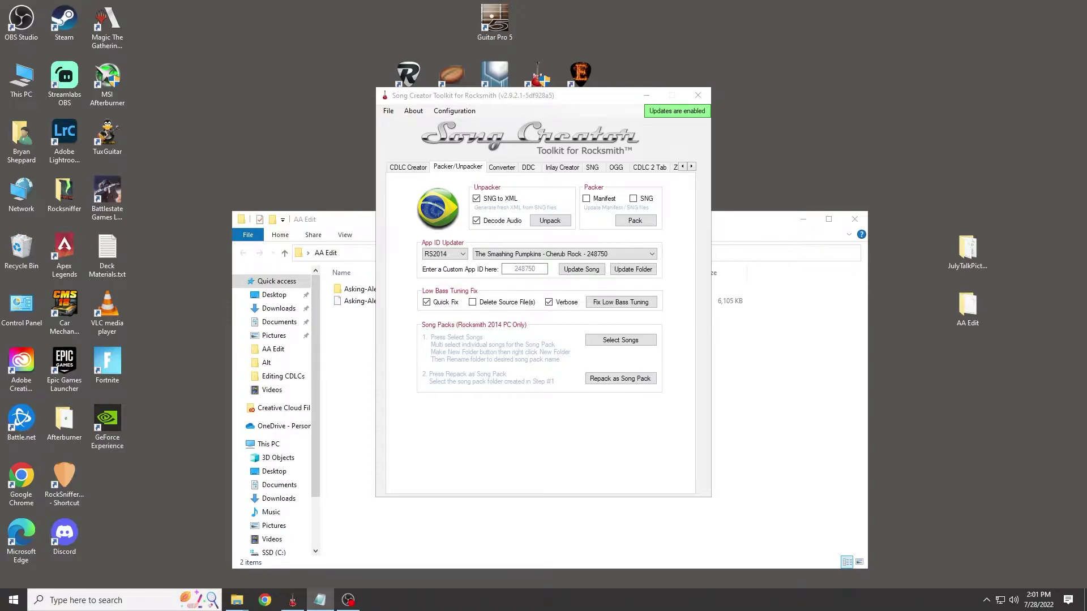
Add the bass arrangement to the CDLC from askingalexandriaacandlelitdinn_bass.xml in the unpacked package's songs/arr folder.
{"action": "left_click", "coordinate": [415, 169]}
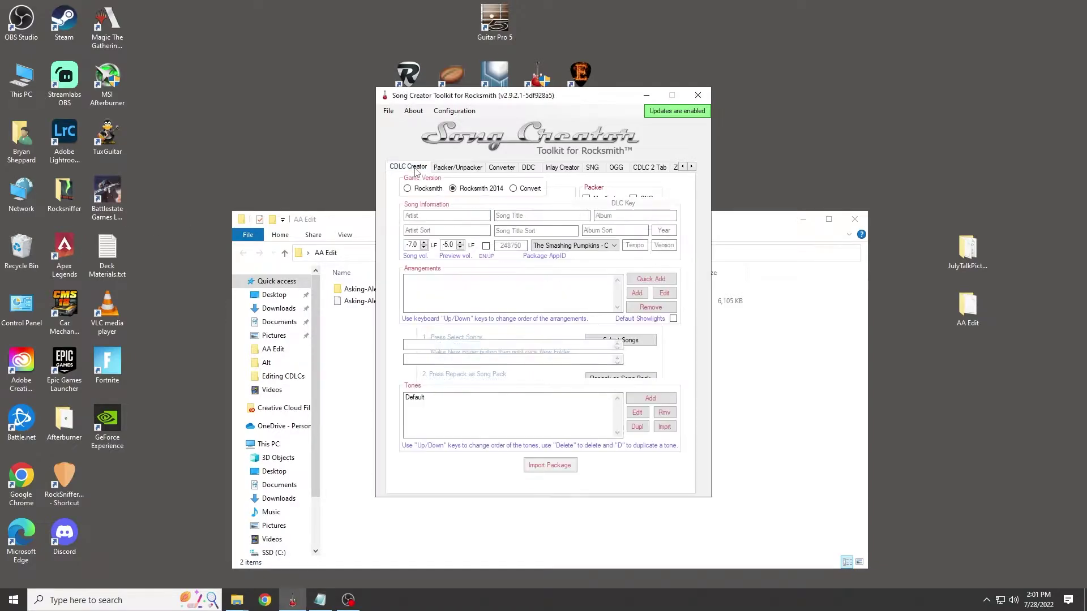
{"action": "left_click", "coordinate": [643, 294]}
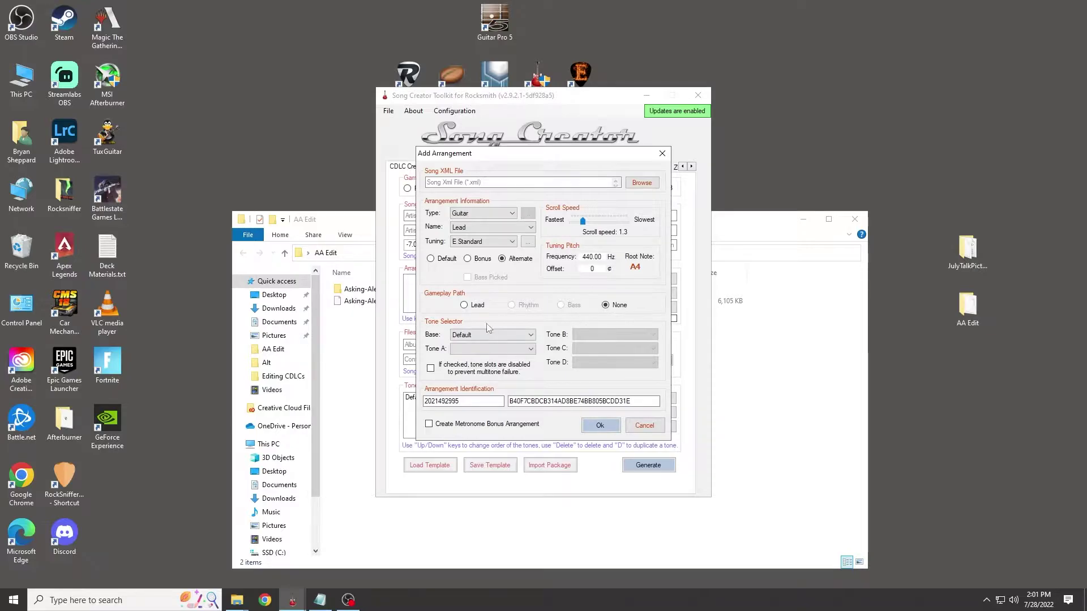
{"action": "left_click", "coordinate": [650, 182]}
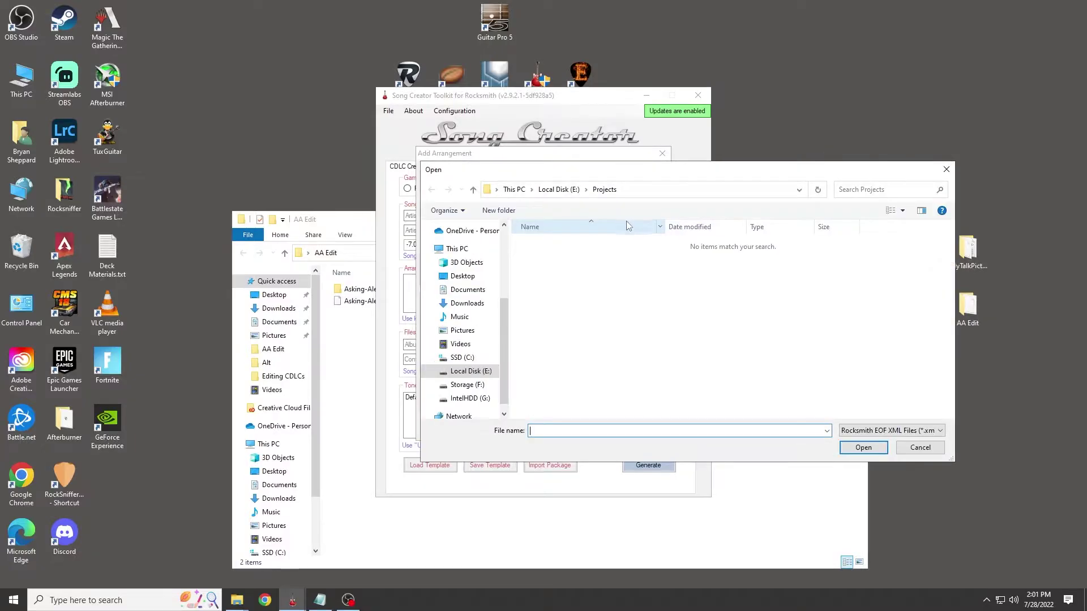
{"action": "left_click", "coordinate": [468, 277]}
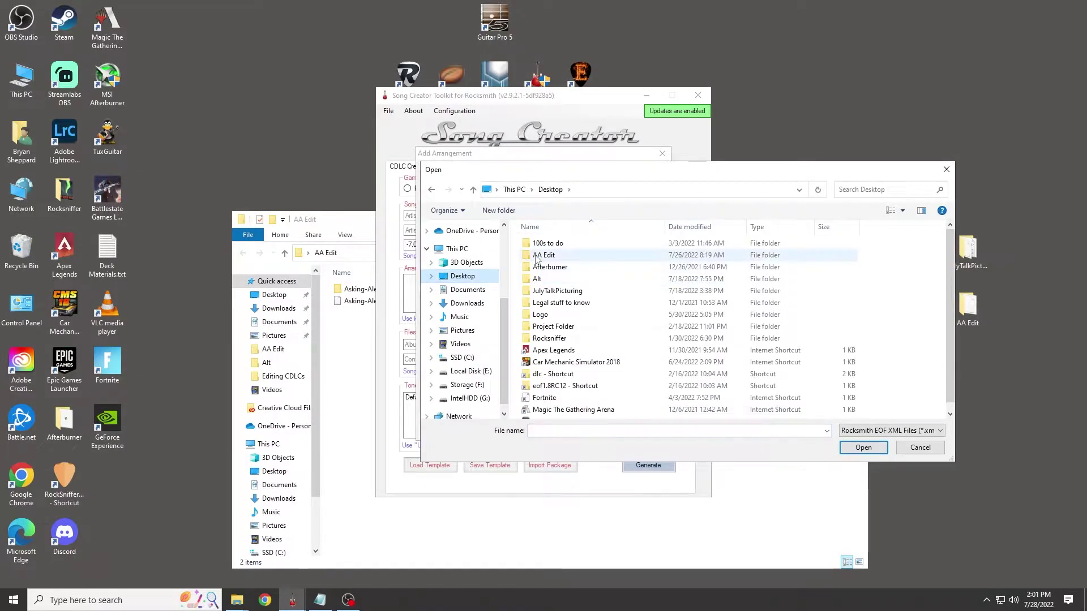
{"action": "double_click", "coordinate": [543, 255]}
{"action": "double_click", "coordinate": [547, 246]}
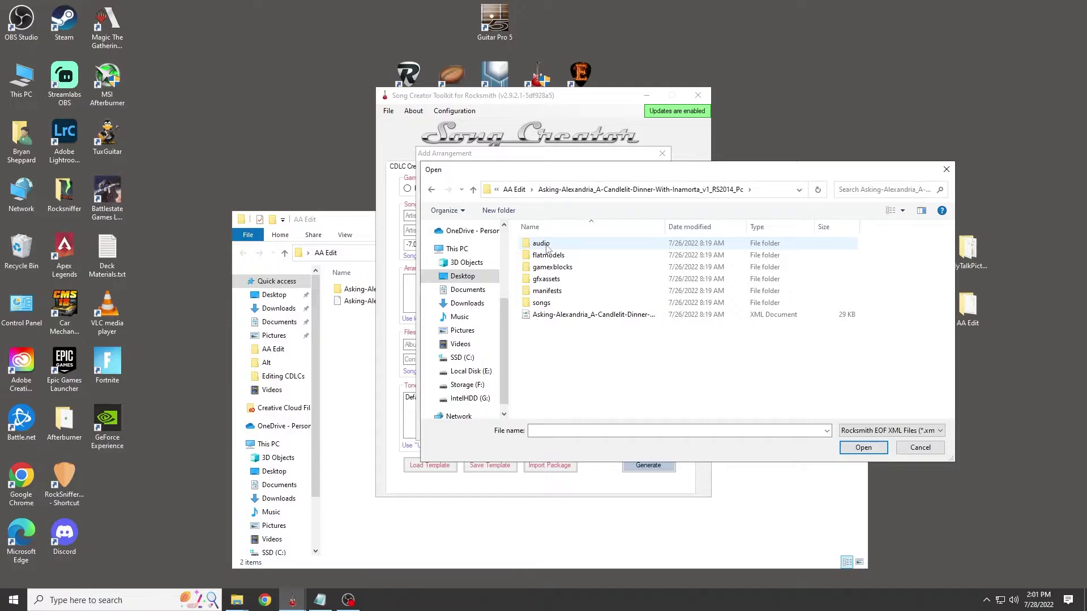
{"action": "double_click", "coordinate": [544, 303]}
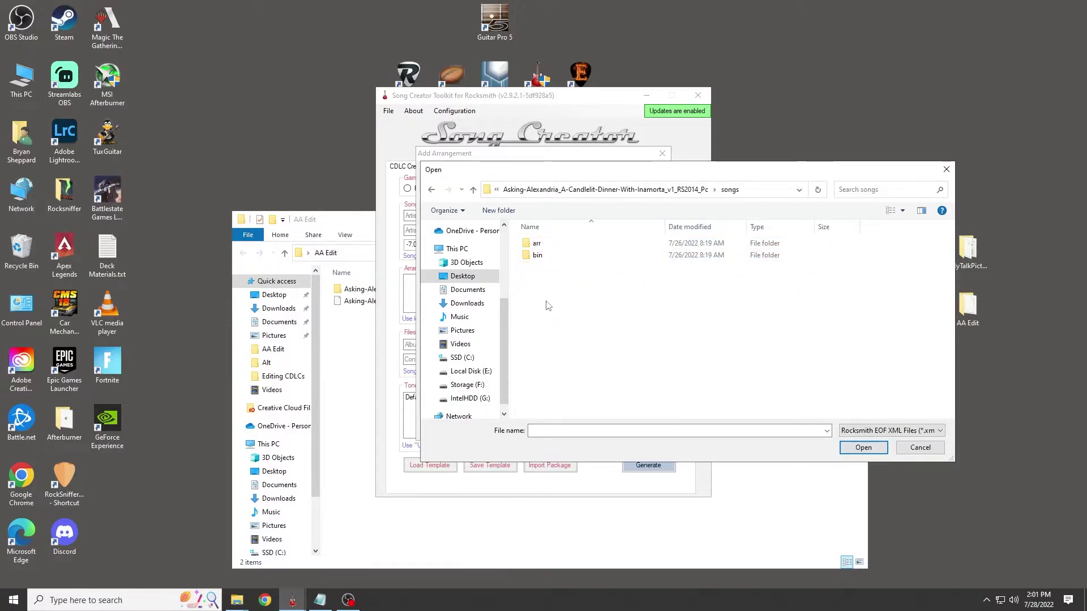
{"action": "double_click", "coordinate": [541, 245]}
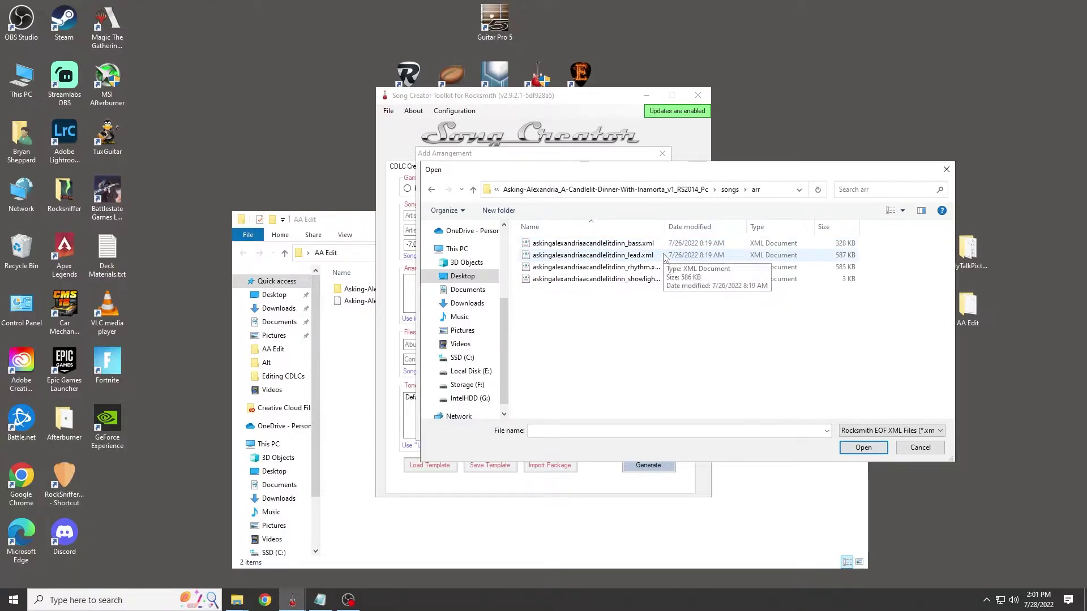
{"action": "left_click", "coordinate": [623, 244]}
{"action": "left_click", "coordinate": [863, 447]}
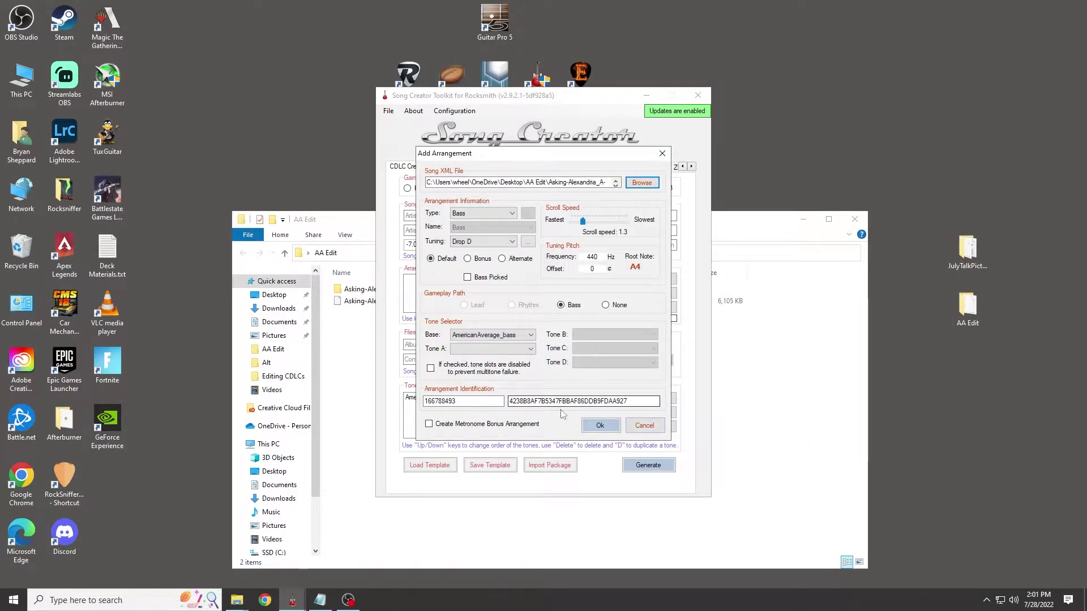
{"action": "left_click", "coordinate": [600, 426]}
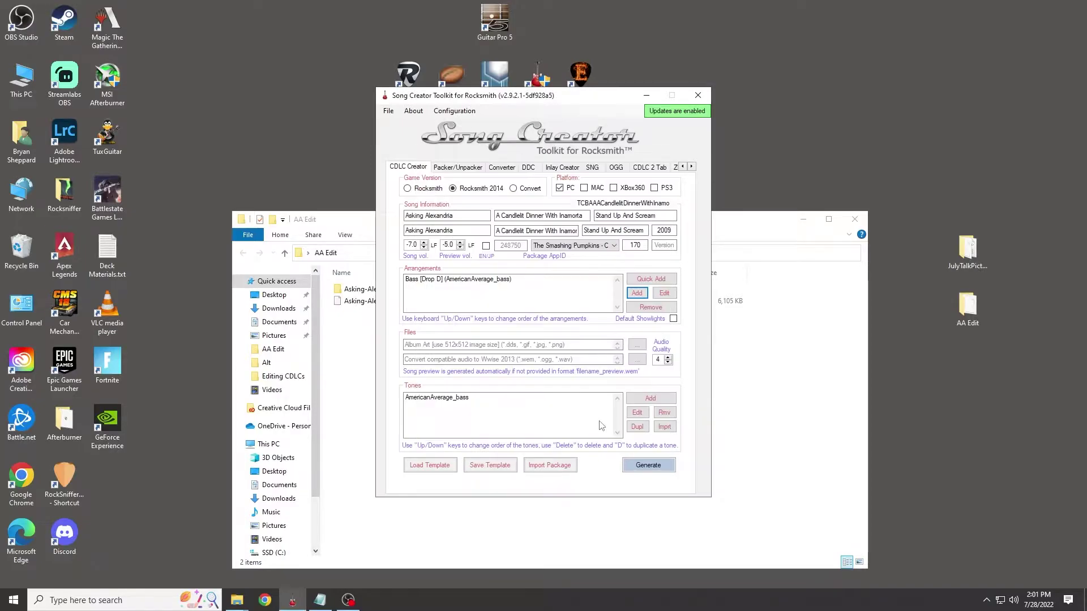
Add the lead guitar arrangement from askingalexandriaacandlelitdinn_lead.xml.
{"action": "left_click", "coordinate": [637, 293]}
{"action": "left_click", "coordinate": [642, 182]}
{"action": "left_click", "coordinate": [605, 256]}
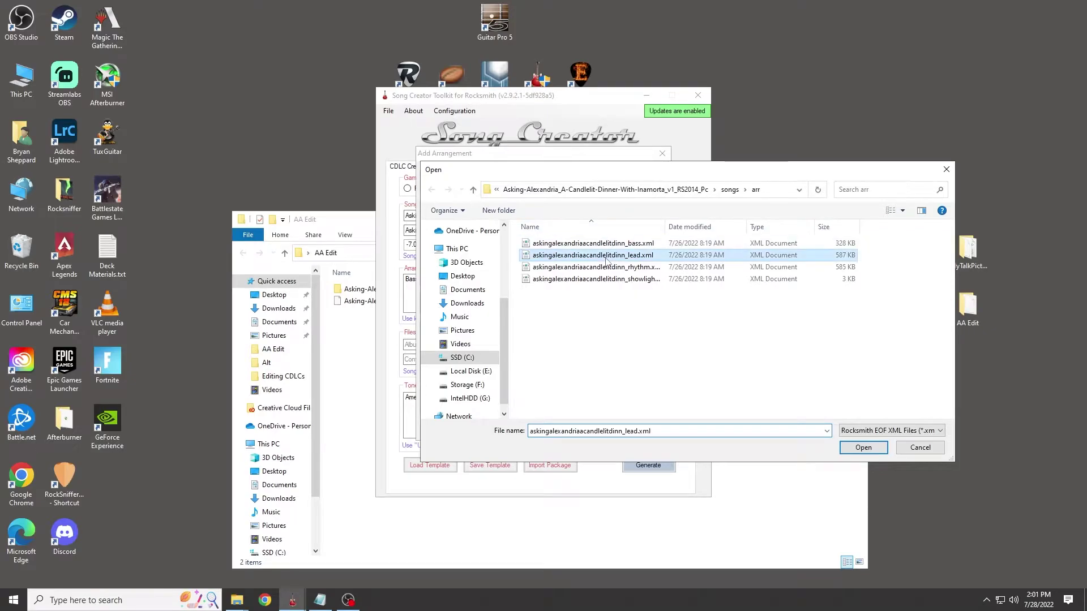
{"action": "left_click", "coordinate": [863, 448]}
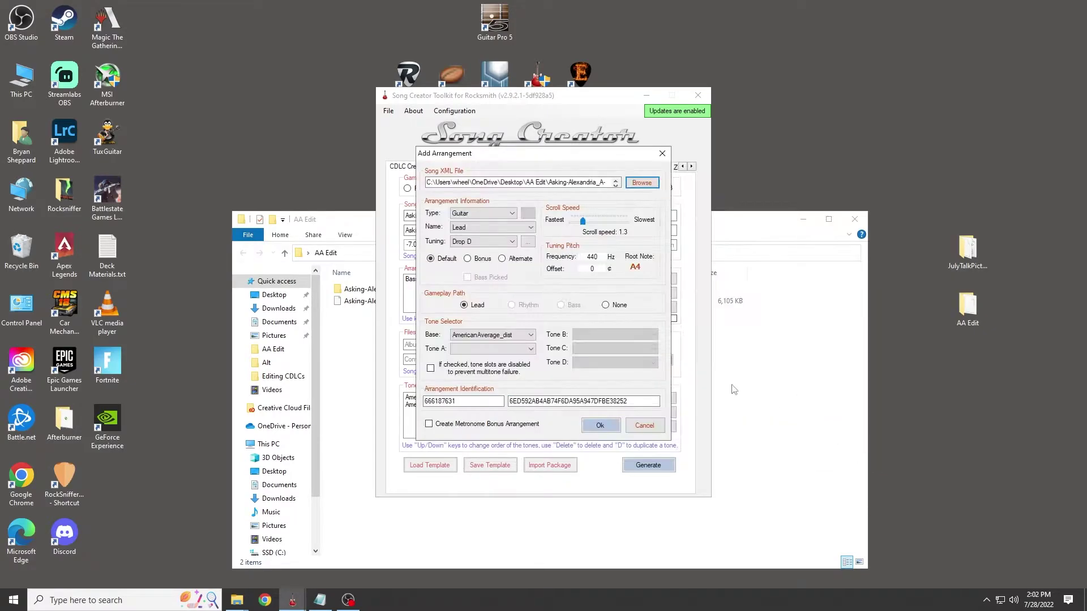
{"action": "left_click", "coordinate": [601, 426]}
Add the rhythm guitar arrangement from askingalexandriaacandlelitdinn_rhythm.xml.
{"action": "left_click", "coordinate": [635, 295]}
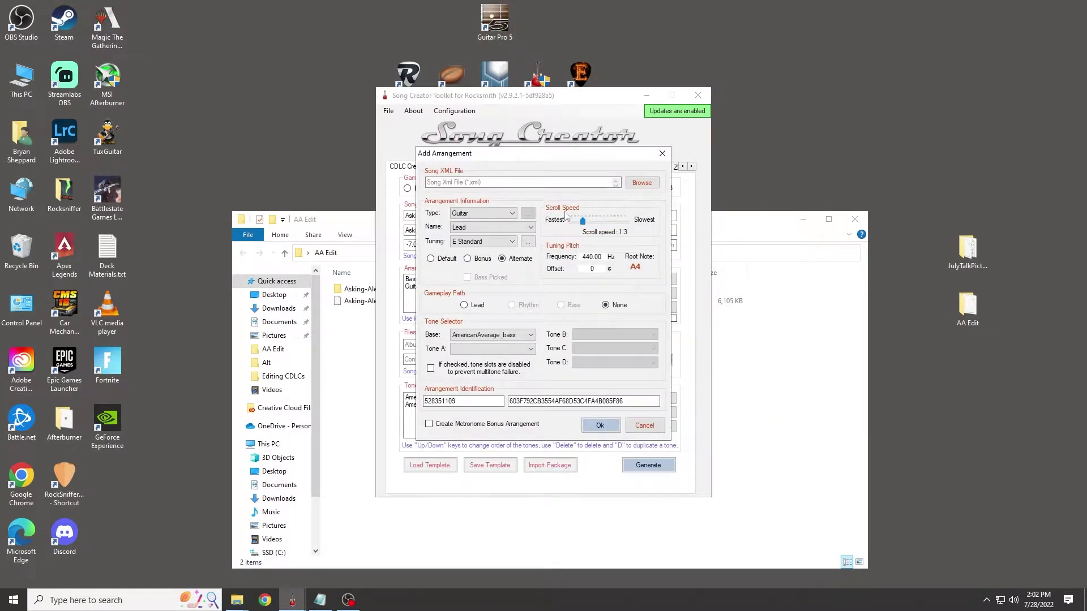
{"action": "left_click", "coordinate": [641, 182]}
{"action": "left_click", "coordinate": [592, 268]}
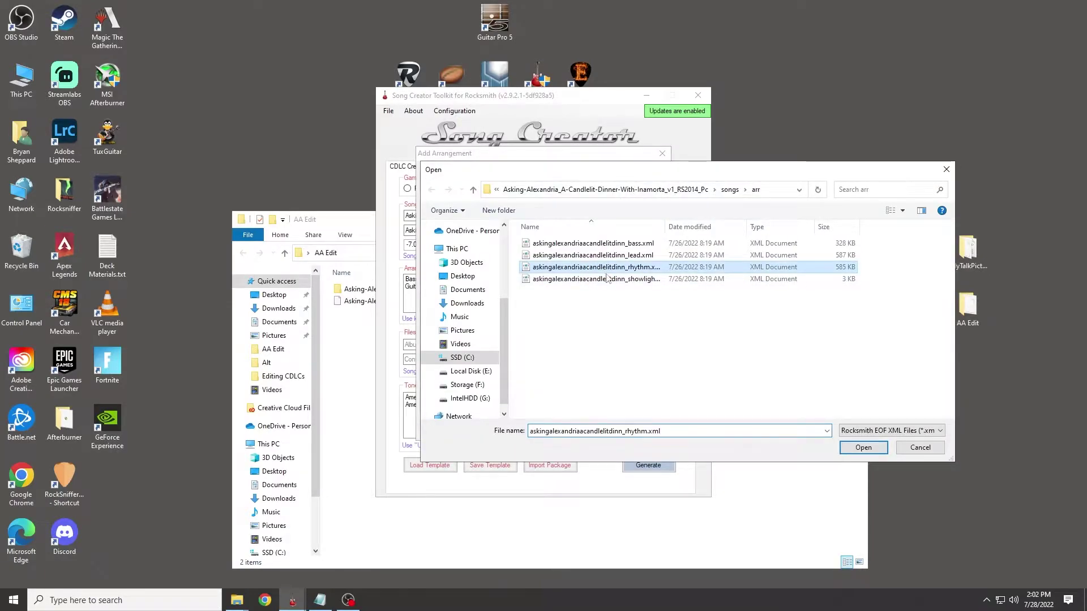
{"action": "left_click", "coordinate": [863, 448]}
{"action": "left_click", "coordinate": [604, 424]}
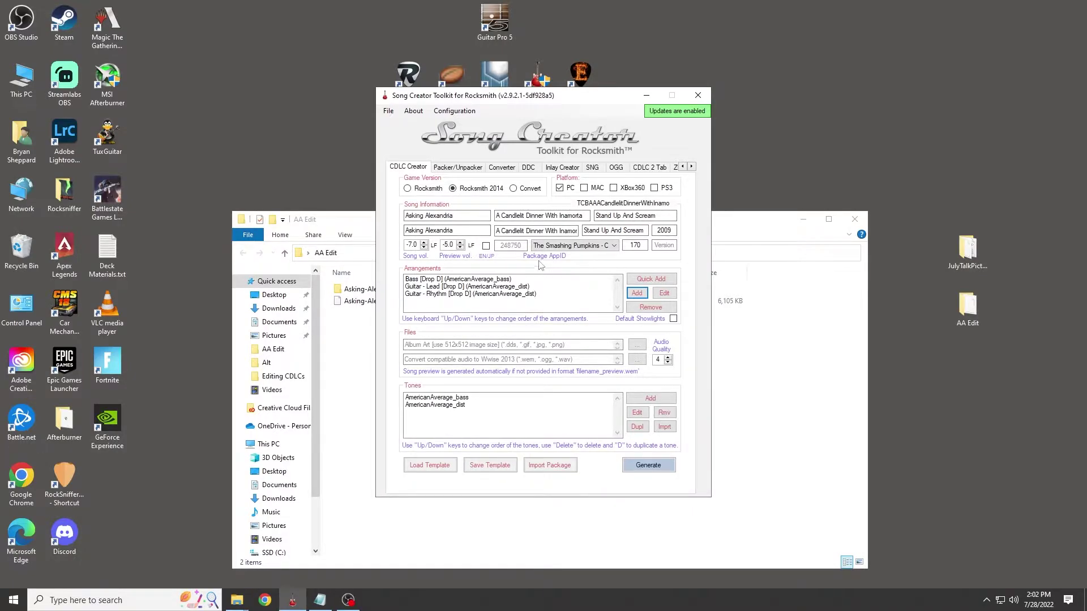
{"action": "left_click", "coordinate": [670, 203]}
{"action": "type", "text": "1"}
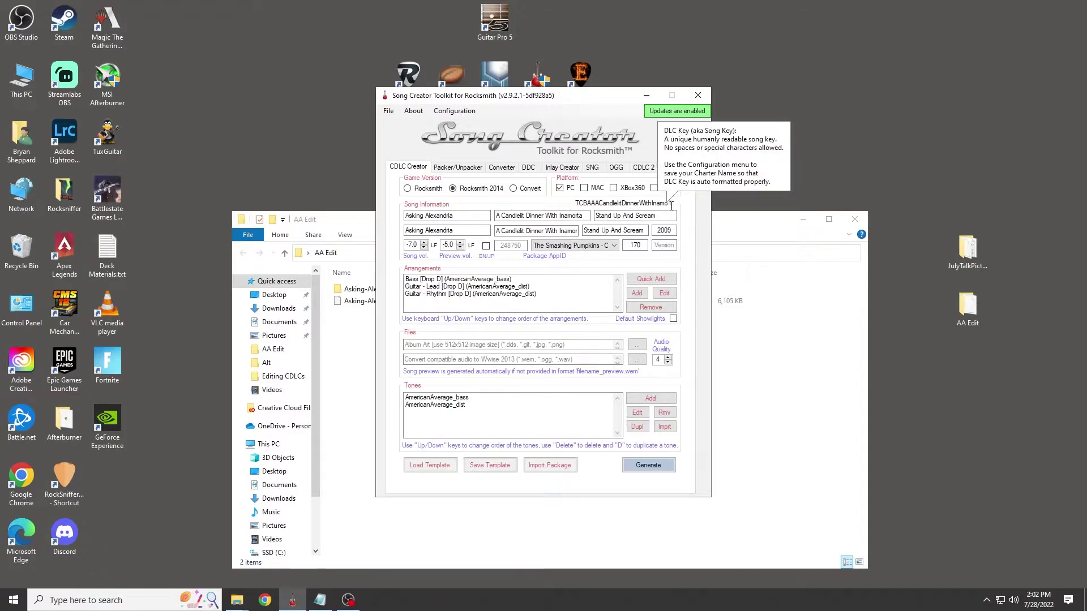
{"action": "key", "text": "BackSpace"}
Set the CDLC package version to 1.1.
{"action": "left_click", "coordinate": [664, 245]}
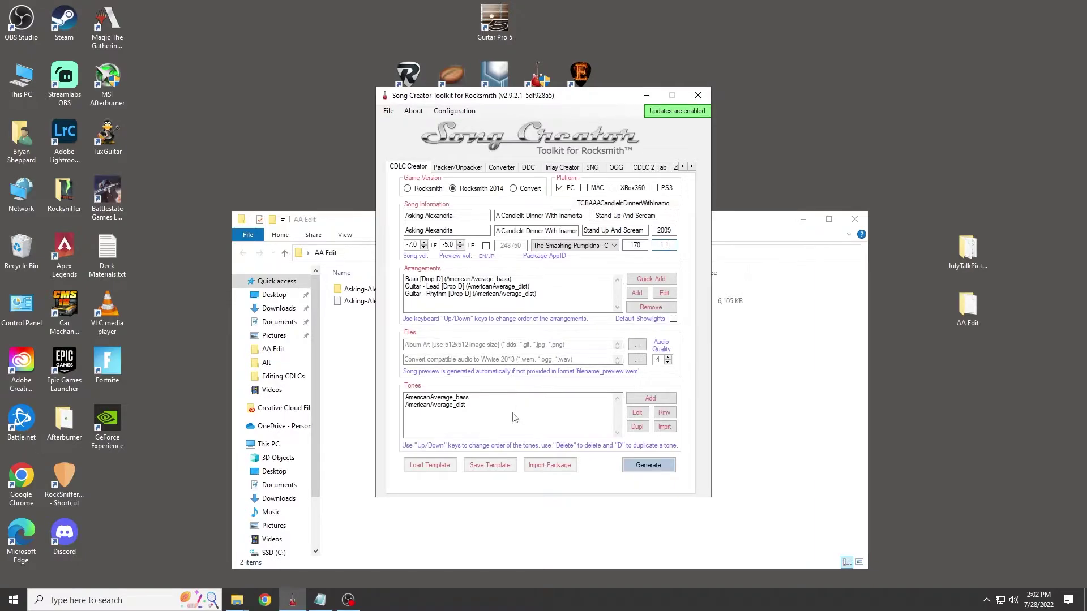
{"action": "key", "text": "alt+Tab"}
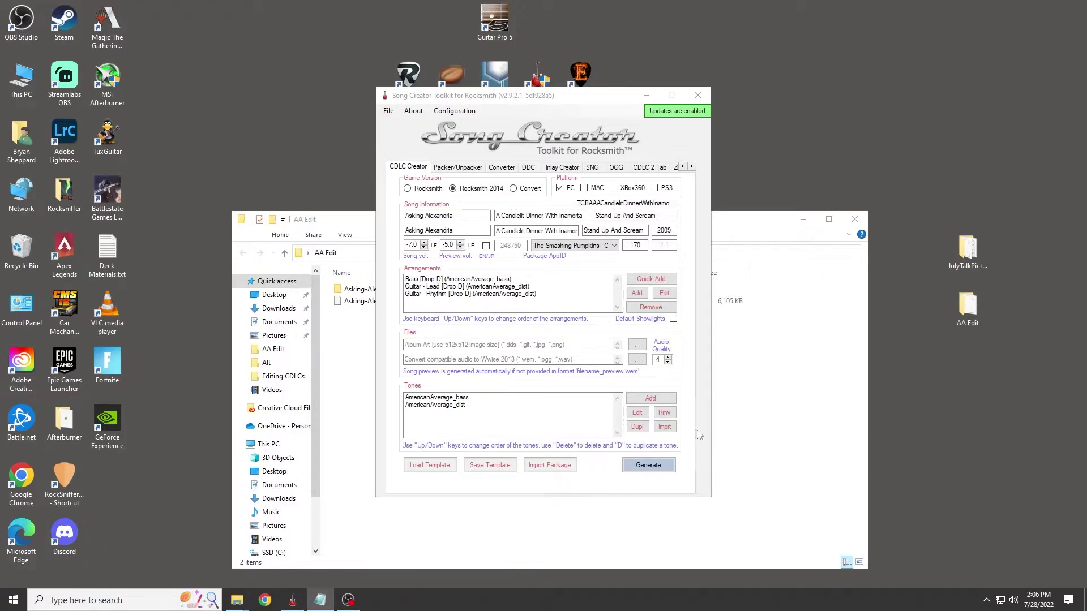
Check the AmericanAverage_bass tone's amp and pedal settings, and remove that tone from the tone list.
{"action": "left_click", "coordinate": [464, 400]}
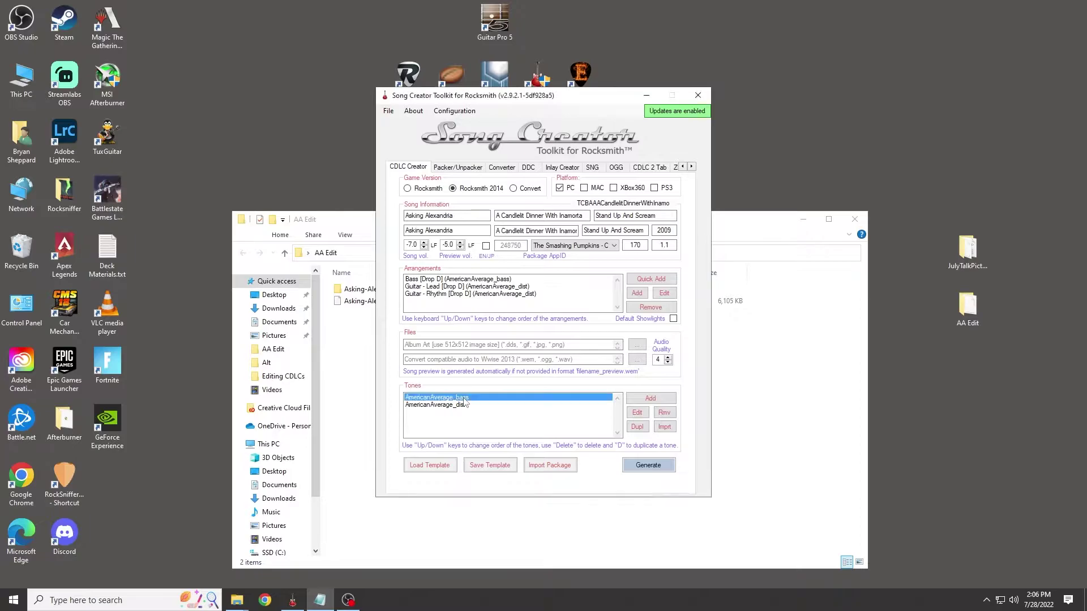
{"action": "left_click", "coordinate": [637, 412]}
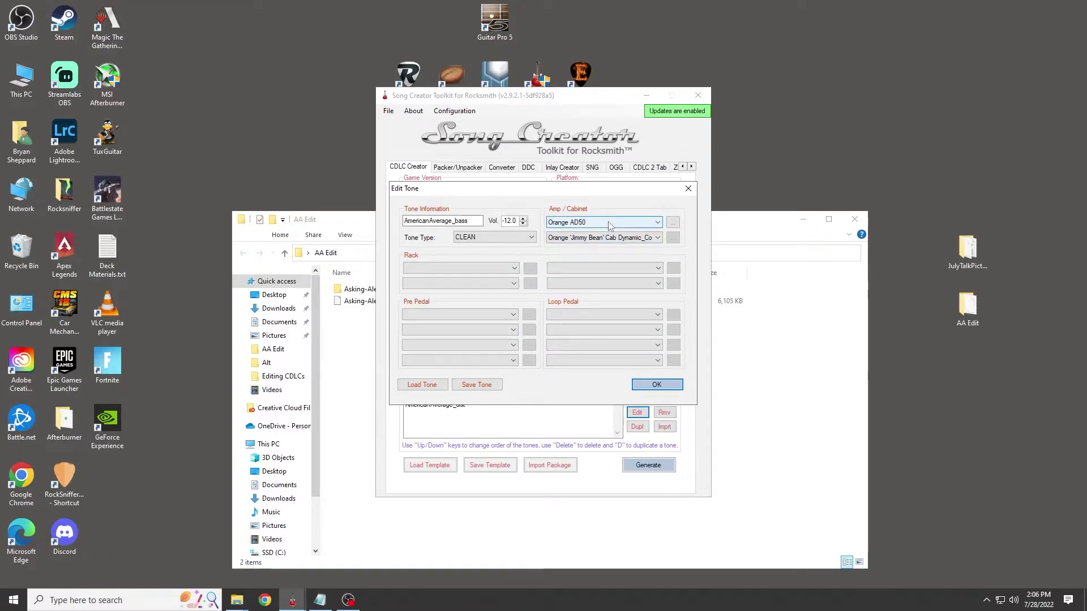
{"action": "left_click", "coordinate": [657, 385]}
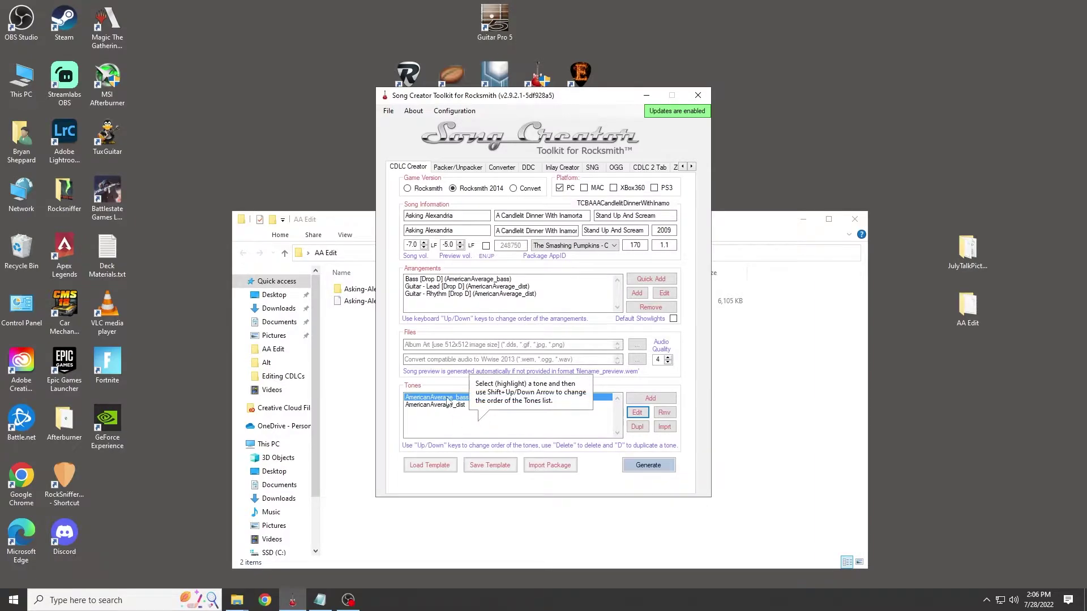
{"action": "left_click", "coordinate": [664, 412]}
{"action": "left_click", "coordinate": [555, 337]}
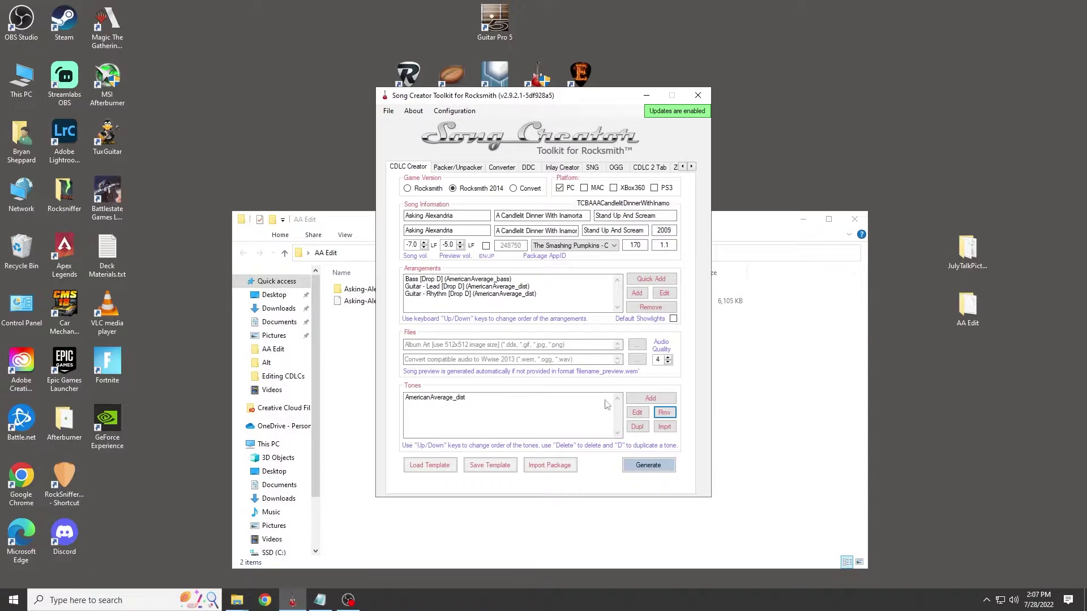
Import the AmericanAverage_bass tone from the original Asking Alexandria PSARC package in the desktop's AA Edit folder.
{"action": "left_click", "coordinate": [665, 426]}
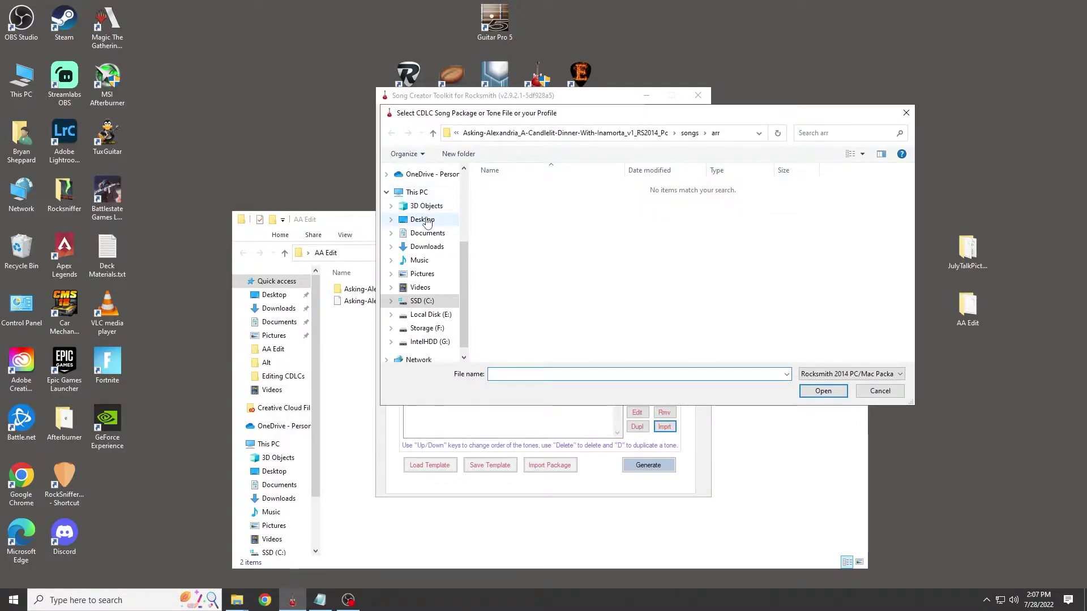
{"action": "left_click", "coordinate": [427, 220]}
{"action": "double_click", "coordinate": [504, 199]}
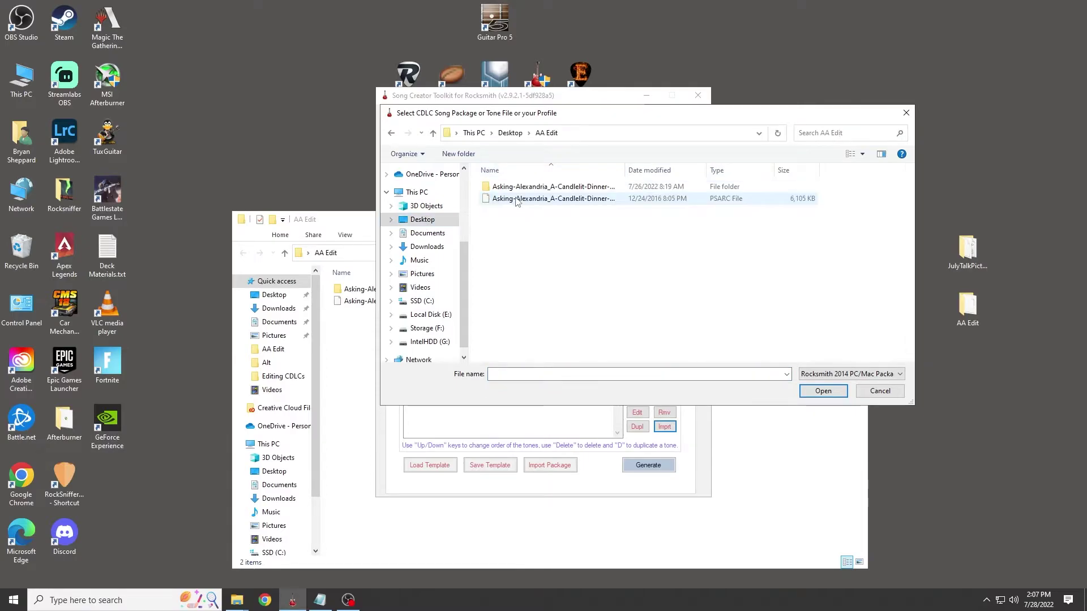
{"action": "double_click", "coordinate": [517, 198]}
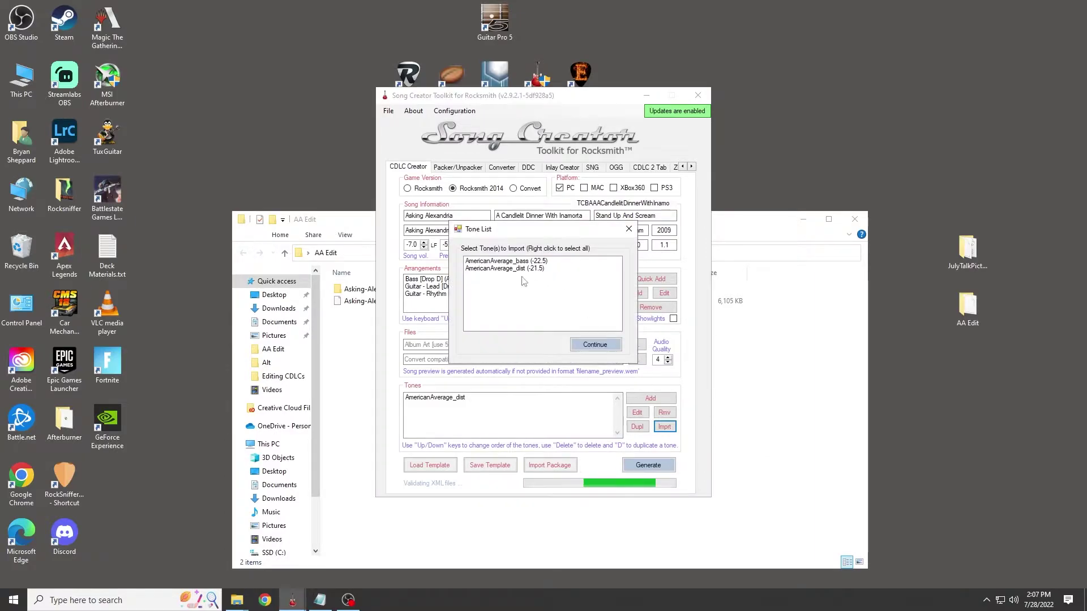
{"action": "left_click", "coordinate": [506, 261]}
{"action": "left_click", "coordinate": [595, 344]}
{"action": "left_click", "coordinate": [582, 341]}
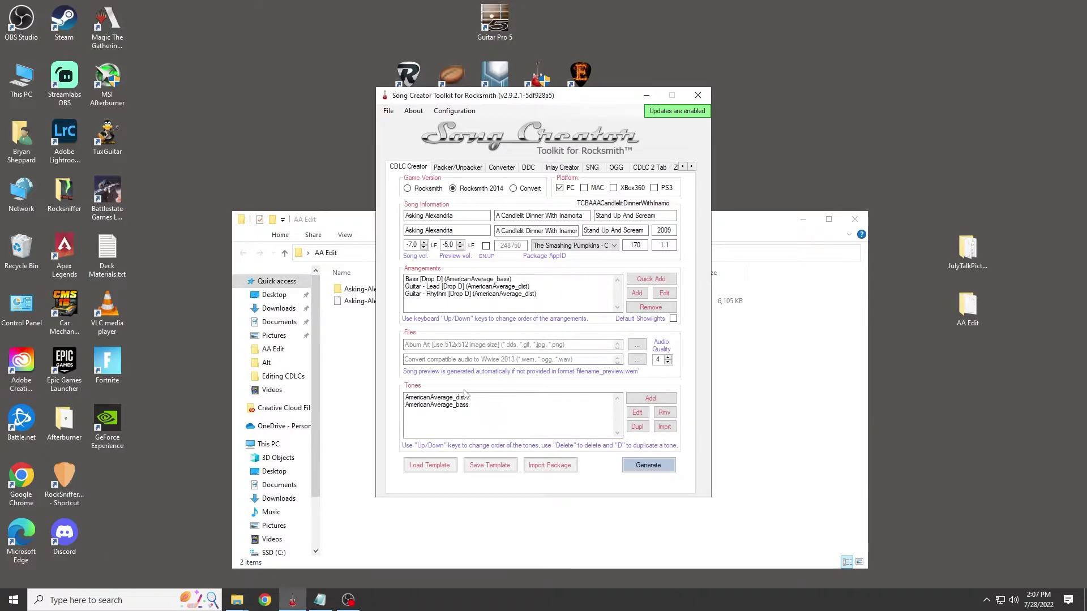
Check the imported AmericanAverage_bass tone's amp, cabinet, rack and pedal settings.
{"action": "left_click", "coordinate": [453, 406]}
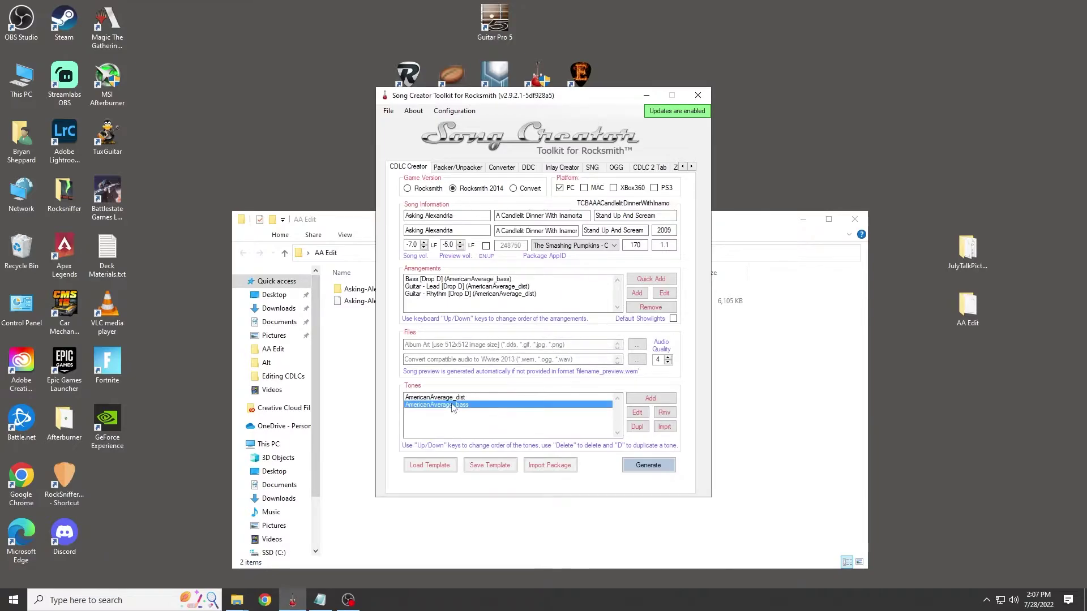
{"action": "left_click", "coordinate": [637, 414]}
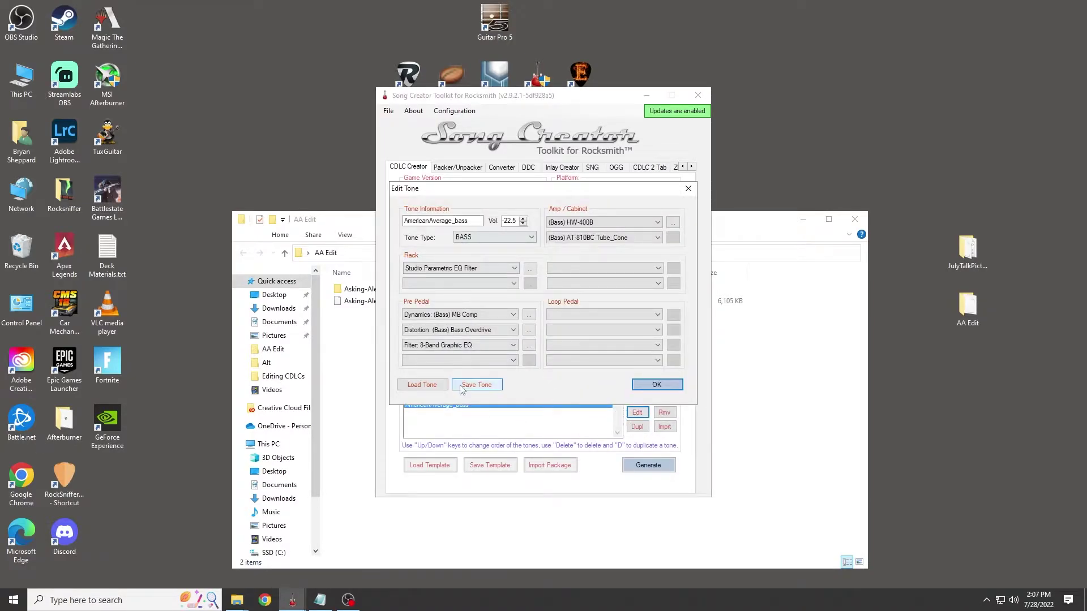
{"action": "left_click", "coordinate": [657, 384]}
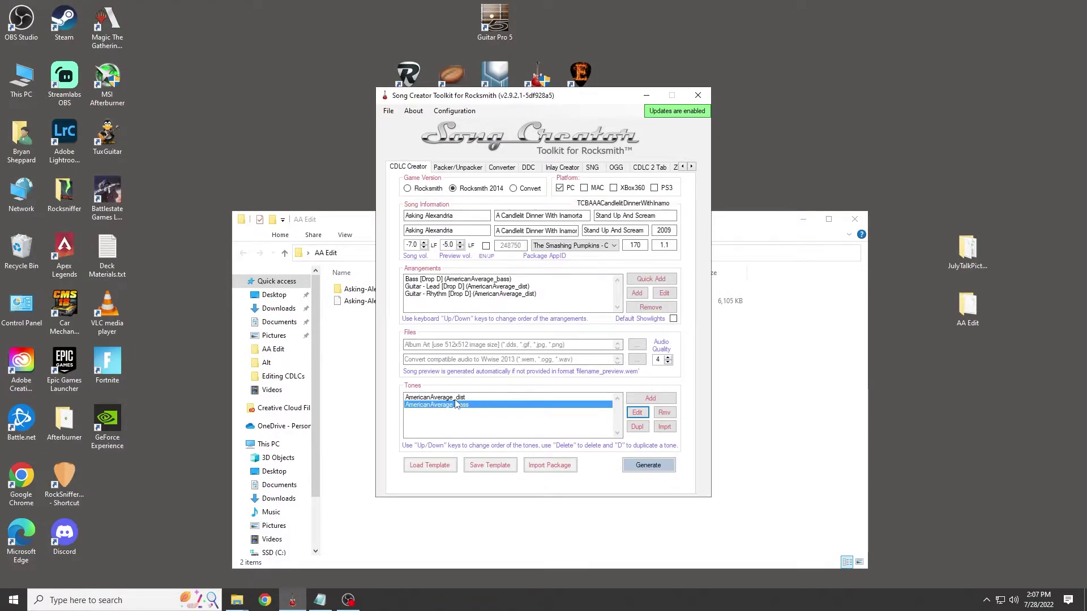
Remove the AmericanAverage_dist tone from the tone list.
{"action": "left_click", "coordinate": [457, 398]}
{"action": "left_click", "coordinate": [665, 413]}
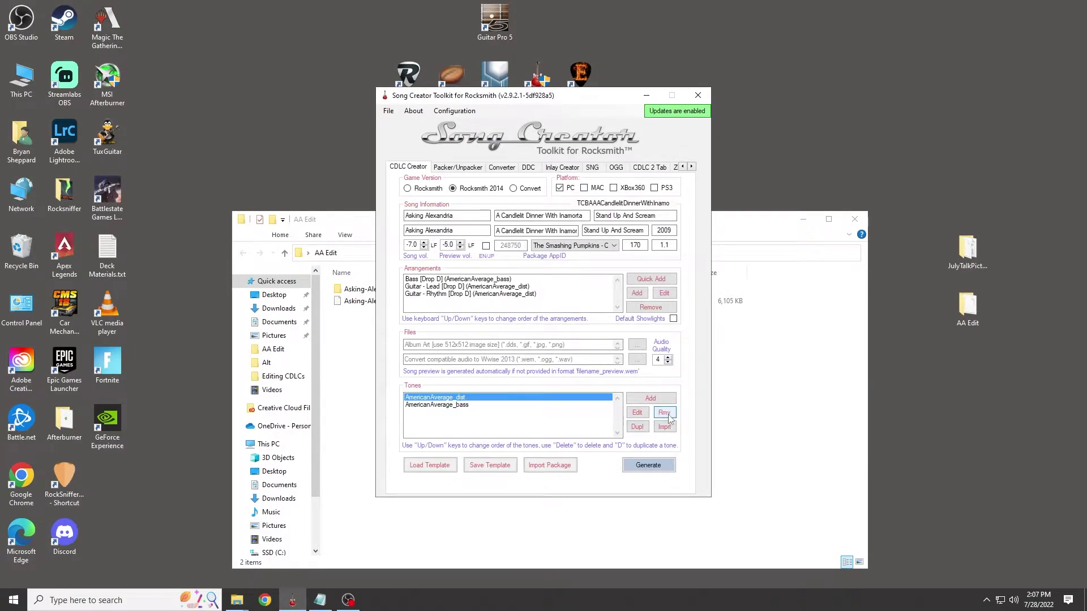
{"action": "left_click", "coordinate": [555, 338]}
Import the AmericanAverage_dist tone from the original Asking Alexandria PSARC package in the desktop's AA Edit folder.
{"action": "left_click", "coordinate": [664, 427]}
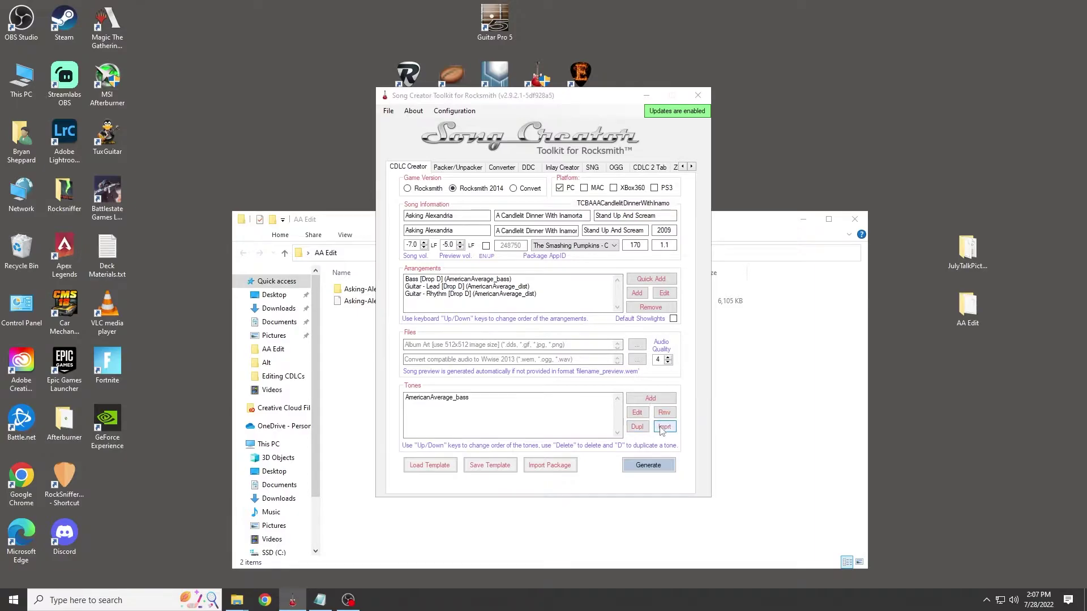
{"action": "left_click", "coordinate": [566, 198]}
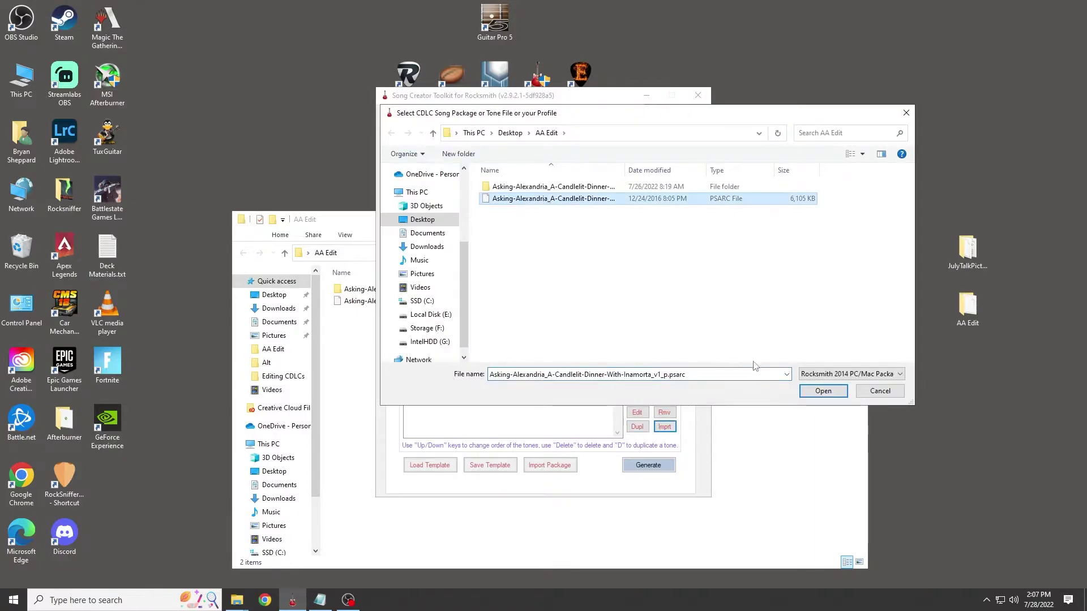
{"action": "left_click", "coordinate": [832, 393]}
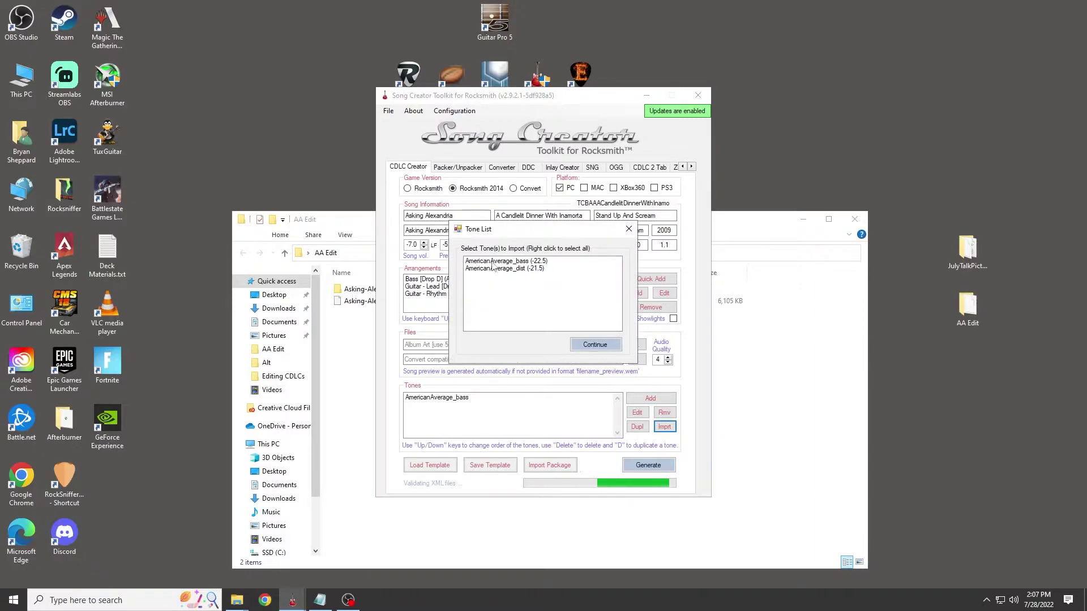
{"action": "left_click", "coordinate": [509, 268]}
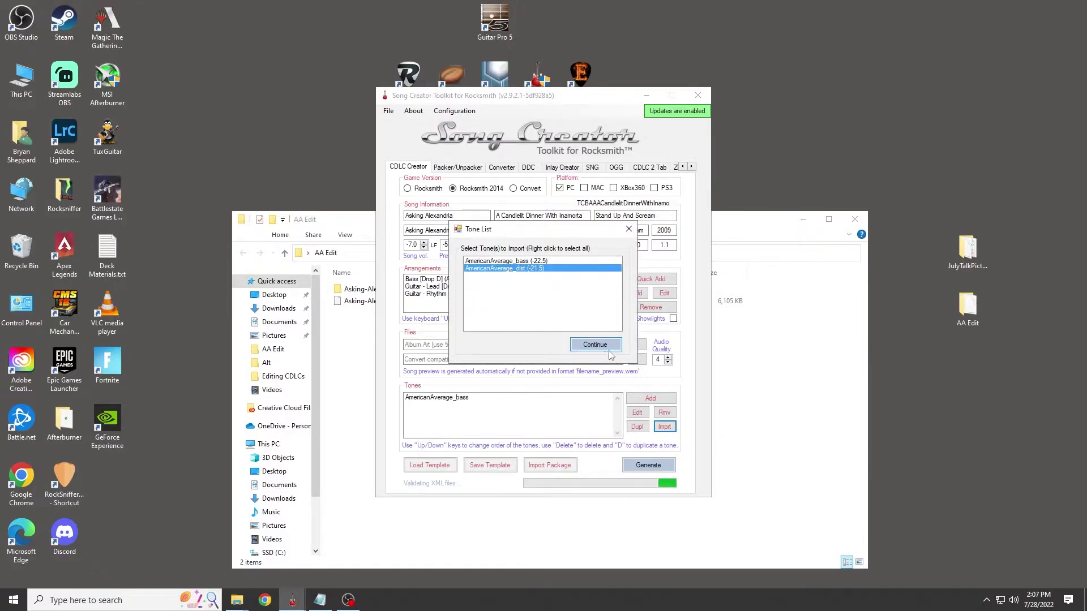
{"action": "left_click", "coordinate": [595, 345]}
{"action": "left_click", "coordinate": [577, 342]}
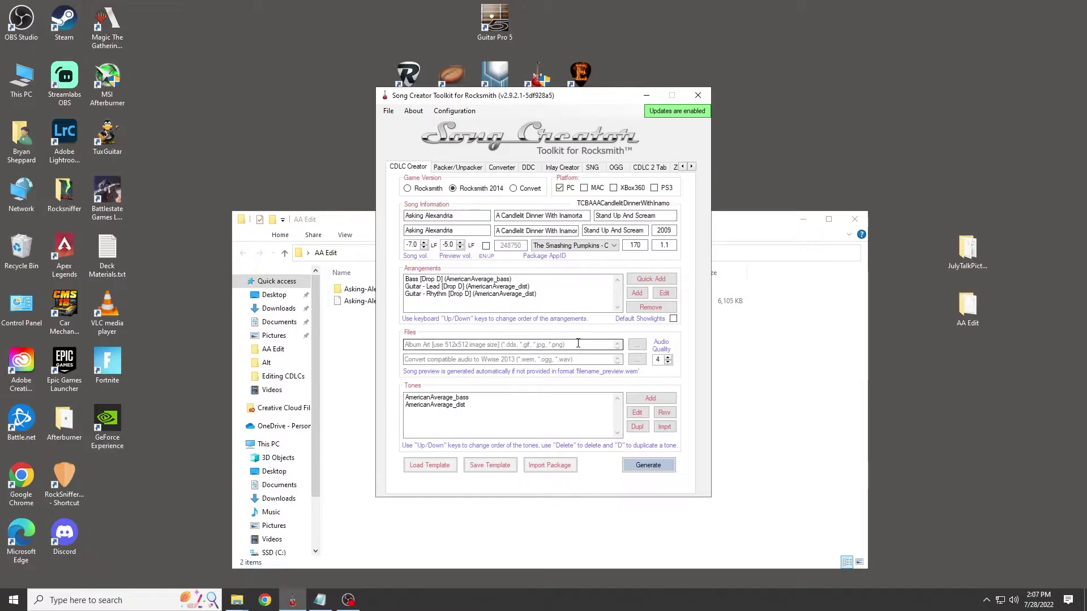
Check the imported AmericanAverage_dist tone's amp, cabinet, rack and pedal settings.
{"action": "left_click", "coordinate": [451, 405]}
{"action": "left_click", "coordinate": [637, 414]}
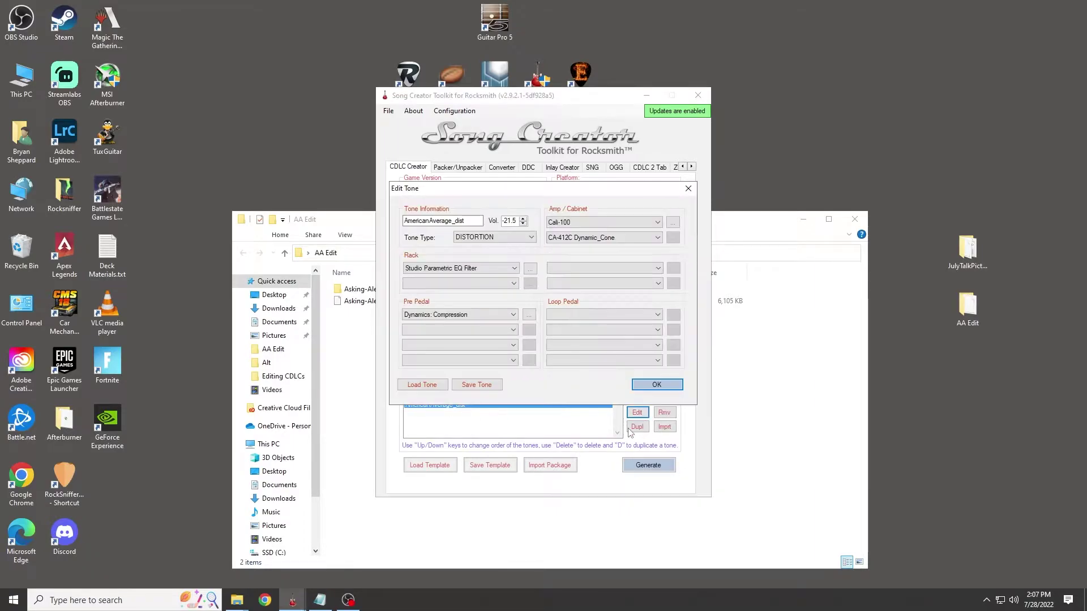
{"action": "left_click", "coordinate": [656, 385]}
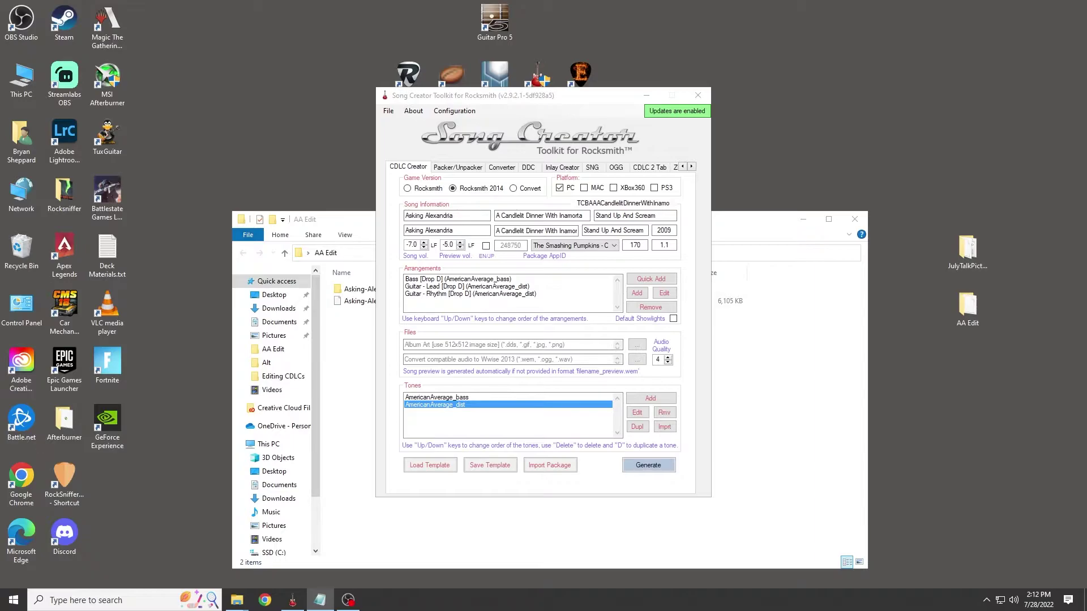
Open UltraStar Creator, browse for audio in the unpacked song's audio\windows folder under AA Edit, and delete song_askingalexandriaacandlelitdinn_preview_fixed.ogg there.
{"action": "double_click", "coordinate": [452, 74]}
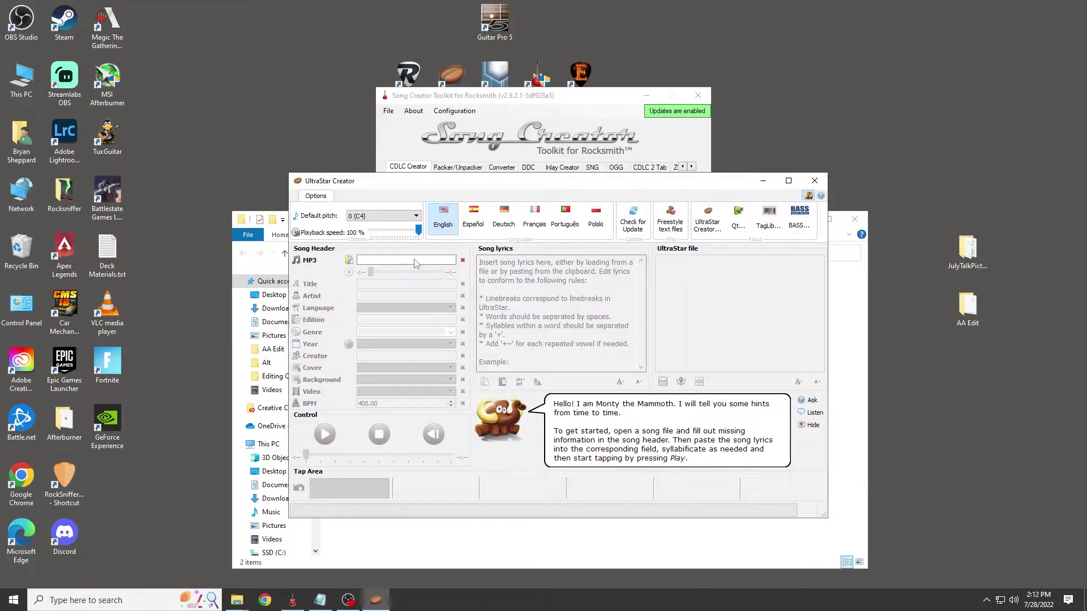
{"action": "left_click", "coordinate": [349, 260]}
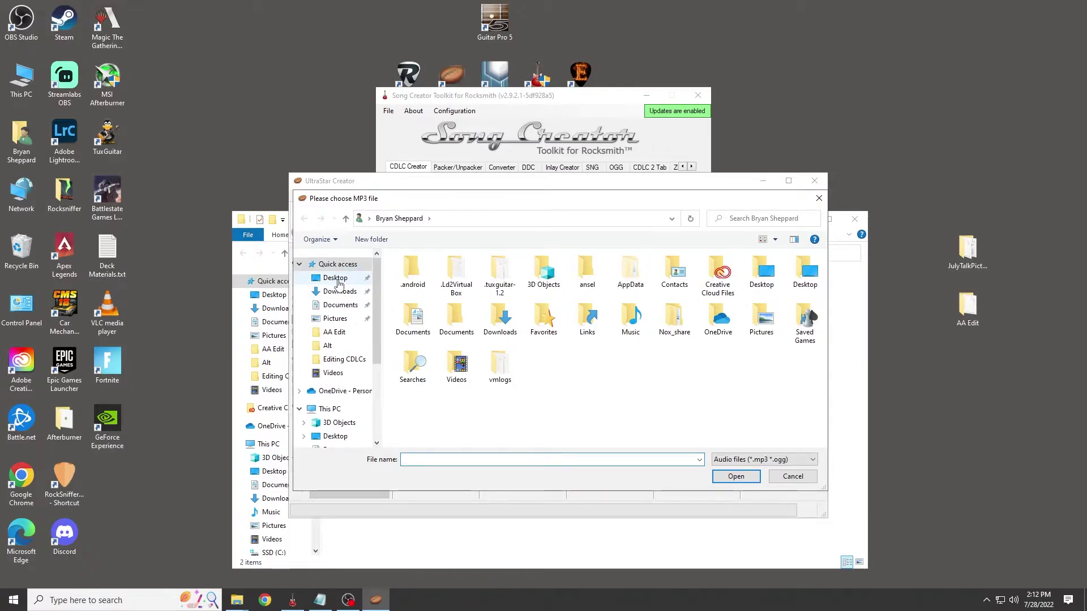
{"action": "left_click", "coordinate": [337, 278]}
{"action": "double_click", "coordinate": [425, 284]}
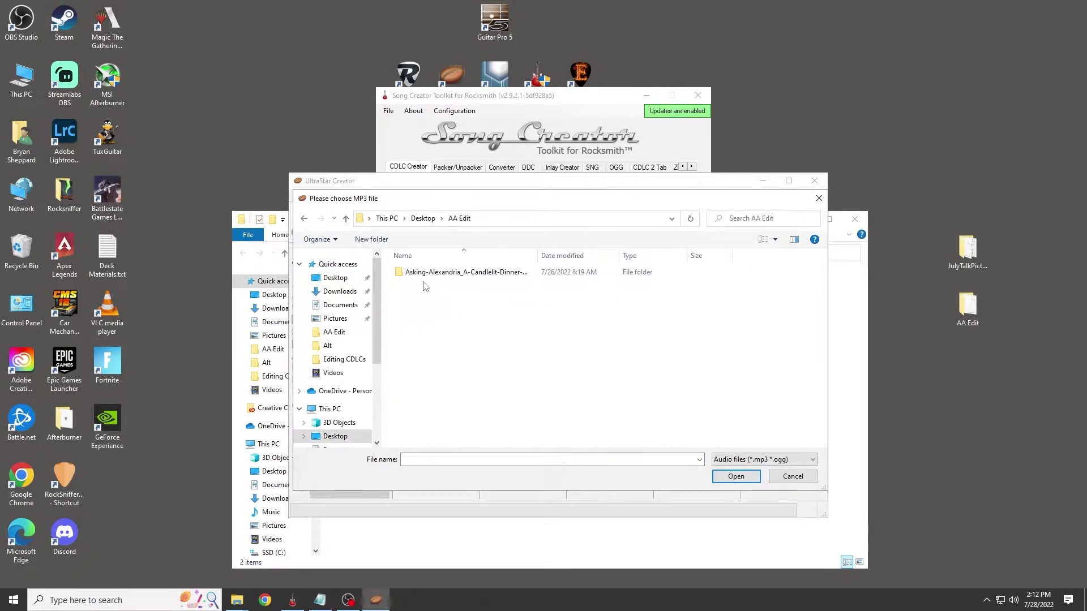
{"action": "double_click", "coordinate": [460, 273]}
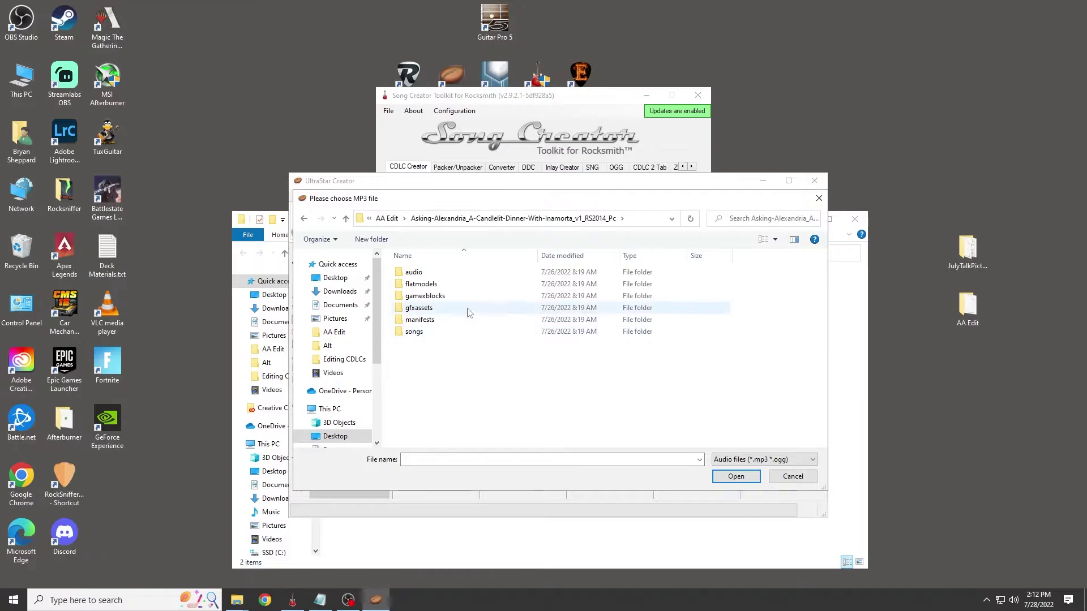
{"action": "left_click", "coordinate": [432, 272]}
{"action": "double_click", "coordinate": [432, 271]}
{"action": "double_click", "coordinate": [433, 273]}
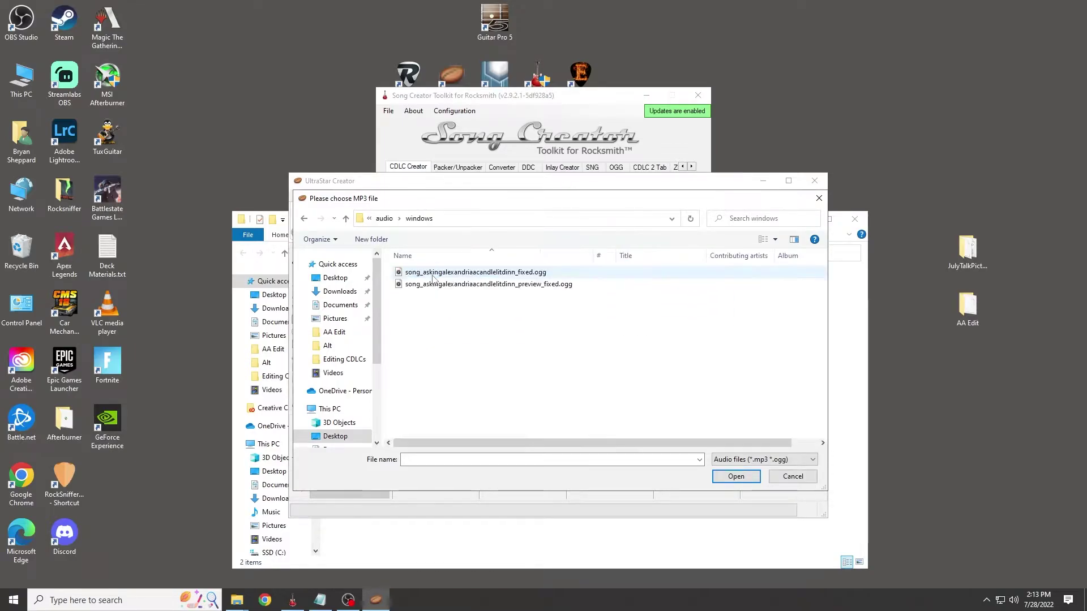
{"action": "left_click", "coordinate": [538, 285]}
{"action": "key", "text": "Delete"}
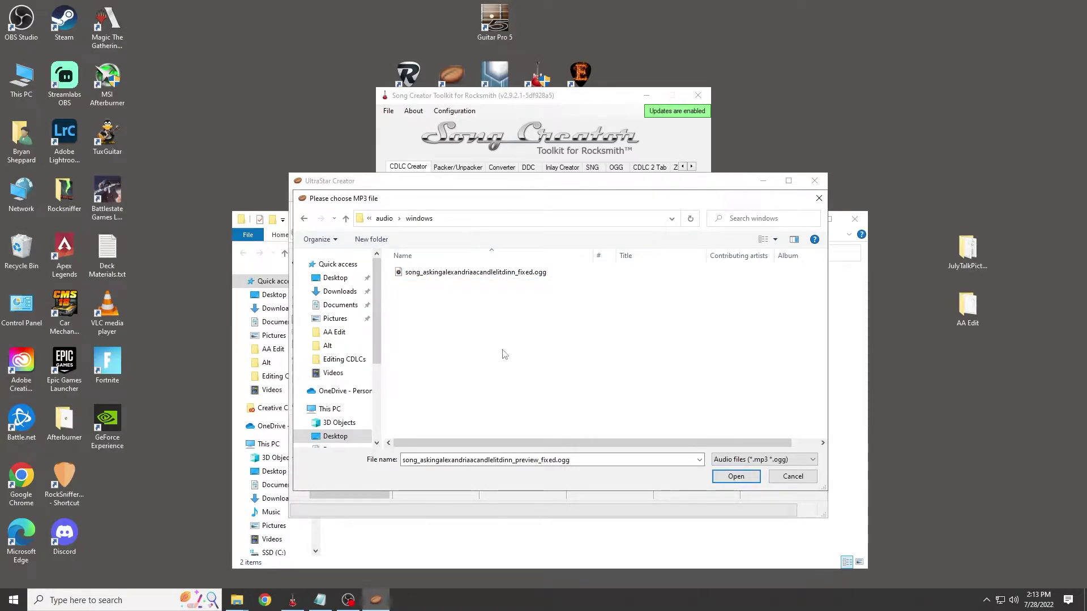
Load song_askingalexandriaacandlelitdinn_fixed.ogg as the song's audio and clear the sample text from the song lyrics.
{"action": "left_click", "coordinate": [496, 275]}
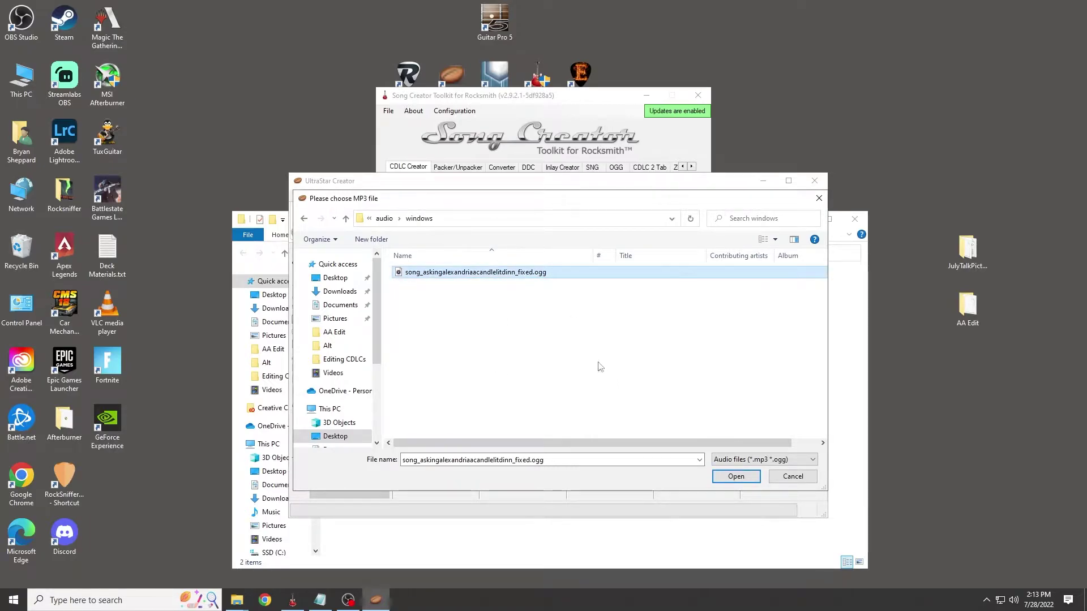
{"action": "left_click", "coordinate": [736, 477]}
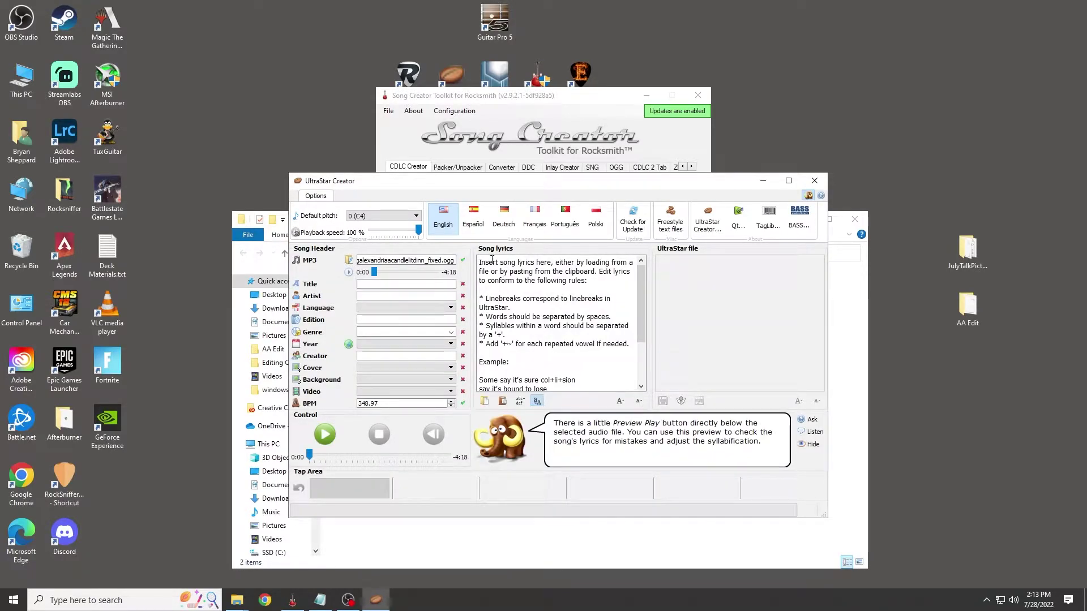
{"action": "left_click_drag", "start_coordinate": [491, 260], "coordinate": [667, 547]}
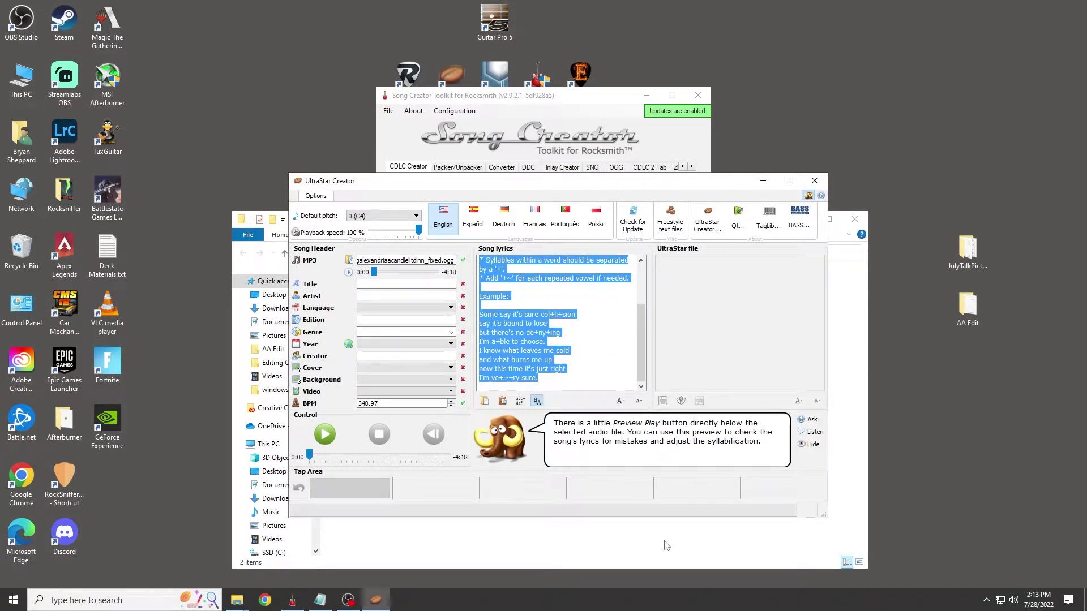
{"action": "key", "text": "Delete"}
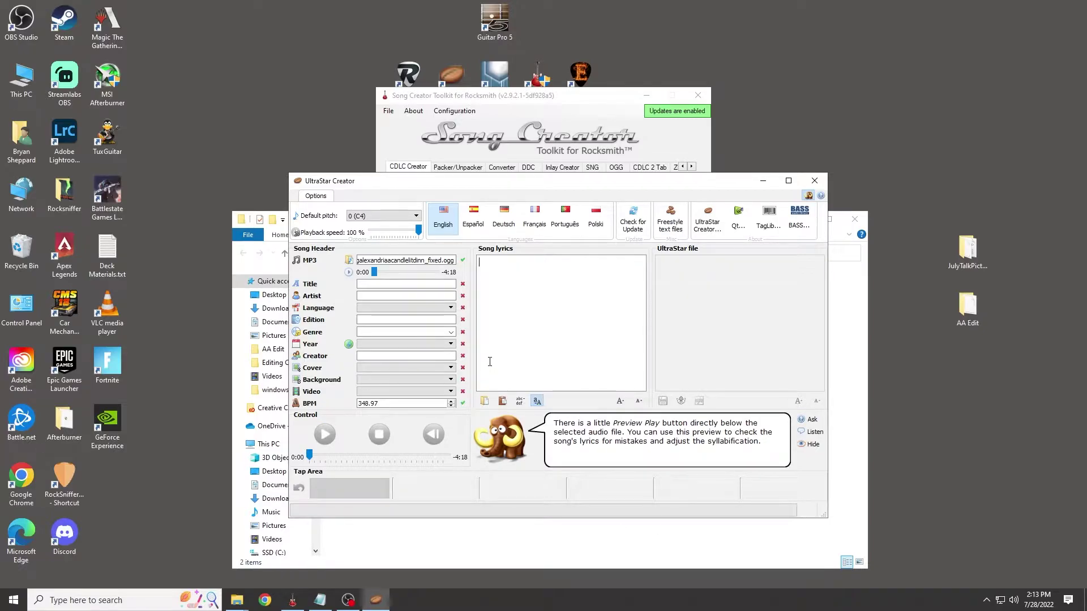
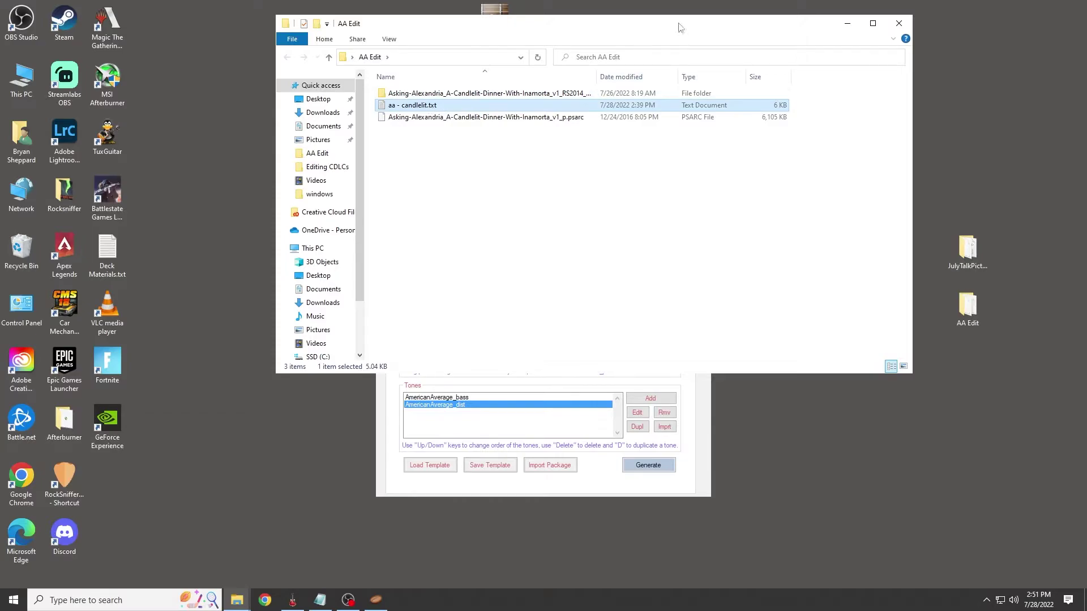
Open EOF and start a new song from song_askingalexandriaacandlelitdinn_fixed.ogg in the unpacked package's audio\windows folder under AA Edit.
{"action": "left_click_drag", "start_coordinate": [665, 28], "coordinate": [692, 220]}
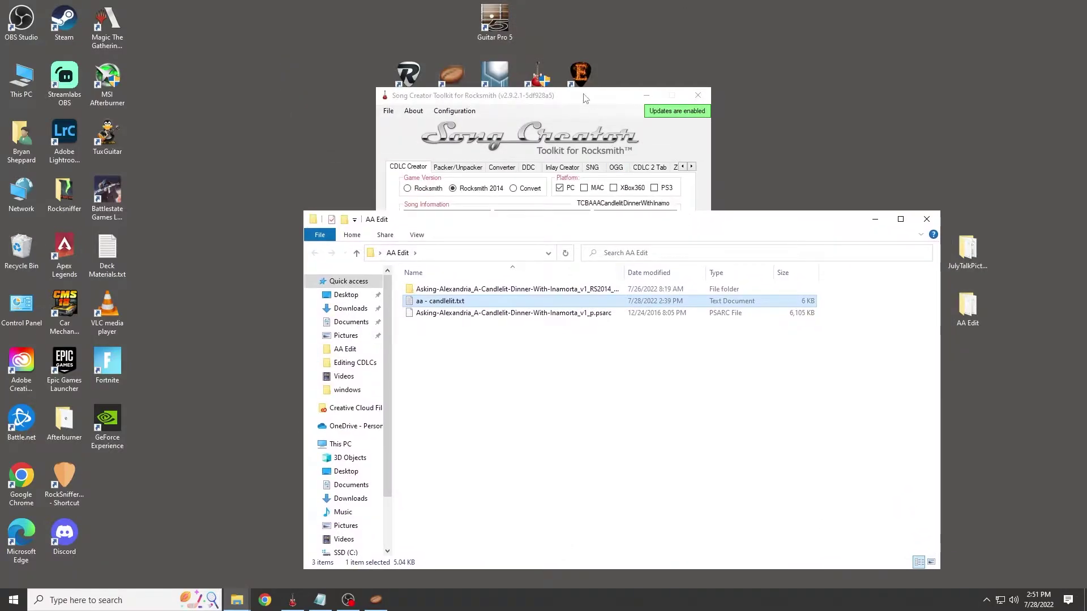
{"action": "double_click", "coordinate": [591, 70]}
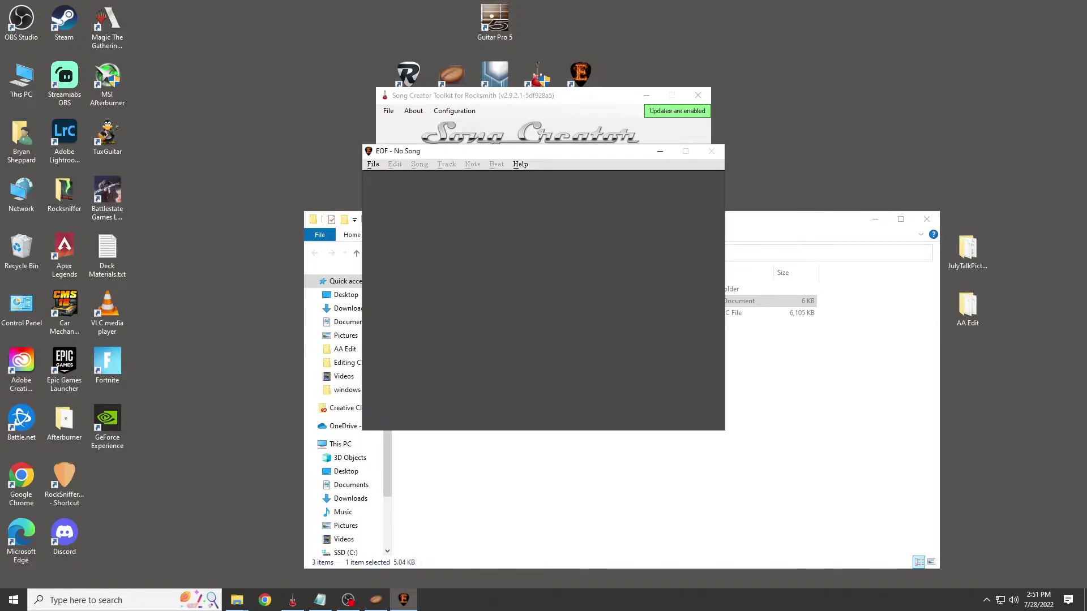
{"action": "left_click", "coordinate": [374, 165]}
{"action": "left_click", "coordinate": [379, 178]}
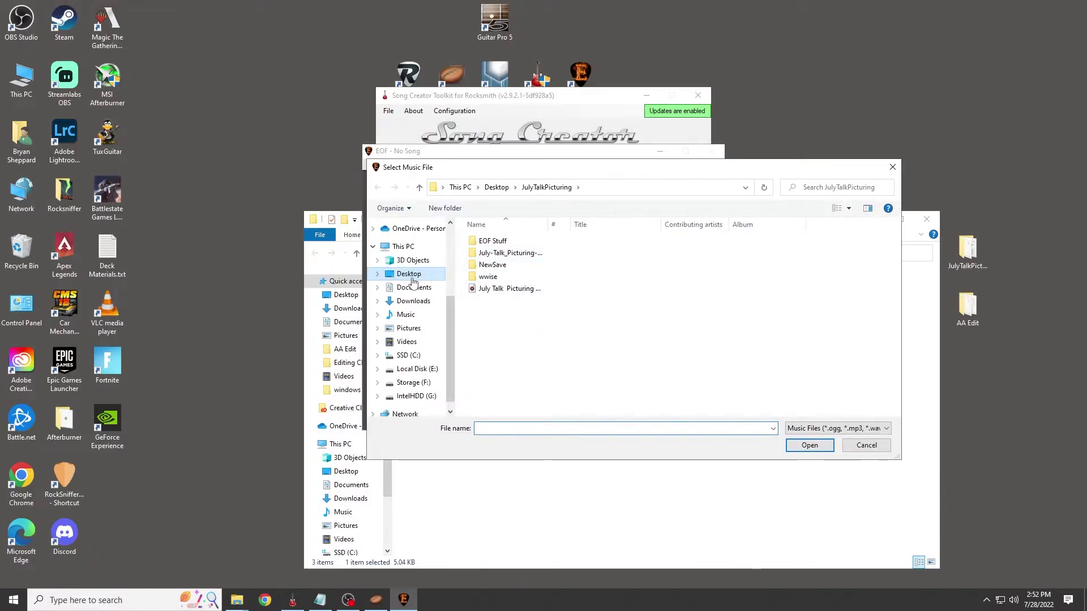
{"action": "left_click", "coordinate": [410, 276]}
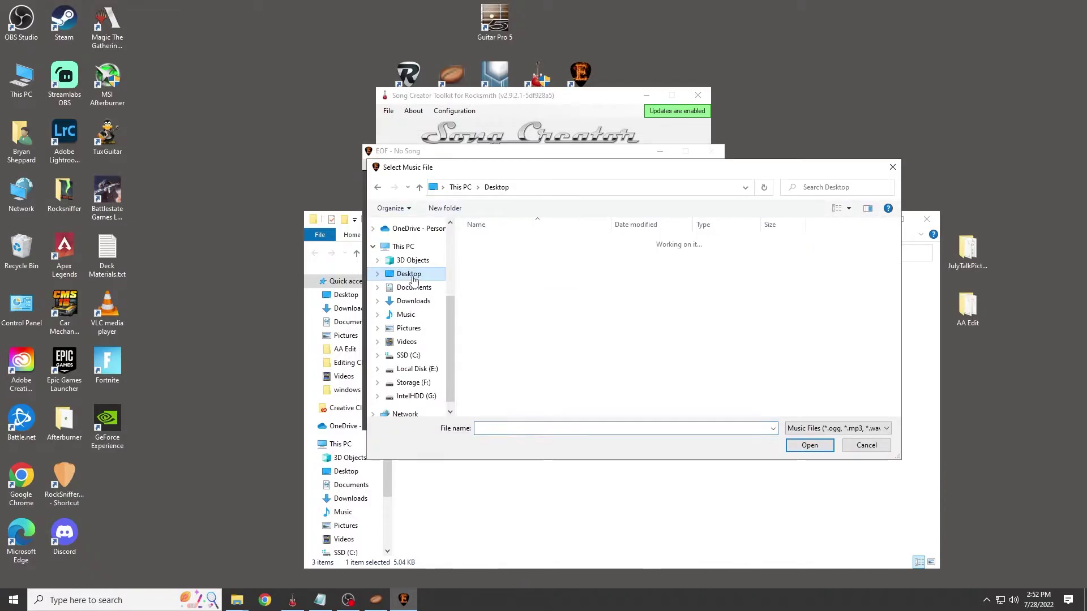
{"action": "double_click", "coordinate": [503, 255]}
{"action": "double_click", "coordinate": [500, 245]}
{"action": "double_click", "coordinate": [488, 242]}
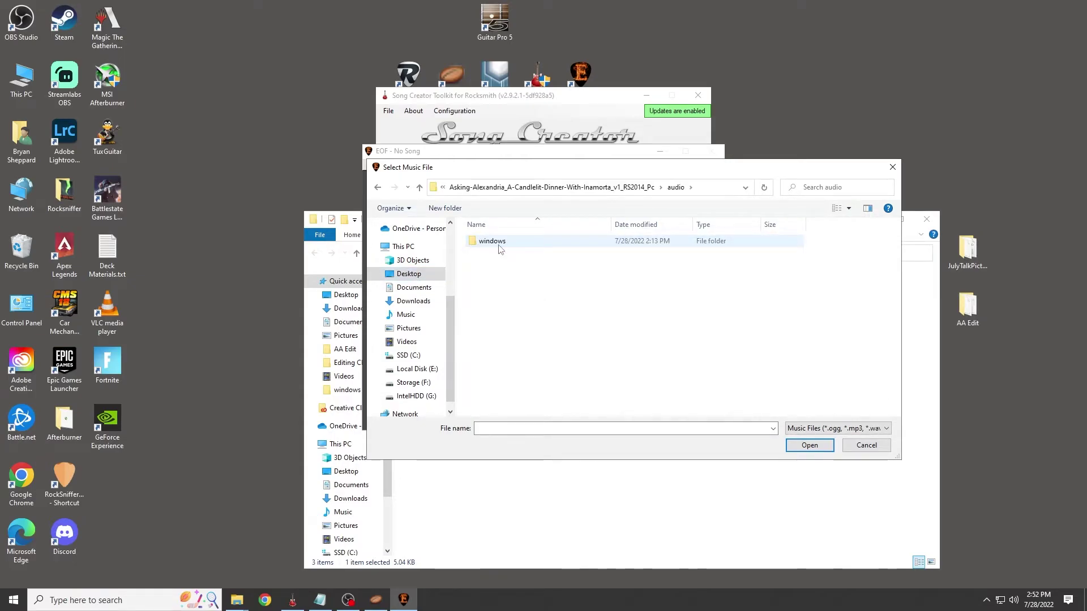
{"action": "double_click", "coordinate": [498, 244]}
{"action": "left_click", "coordinate": [502, 244]}
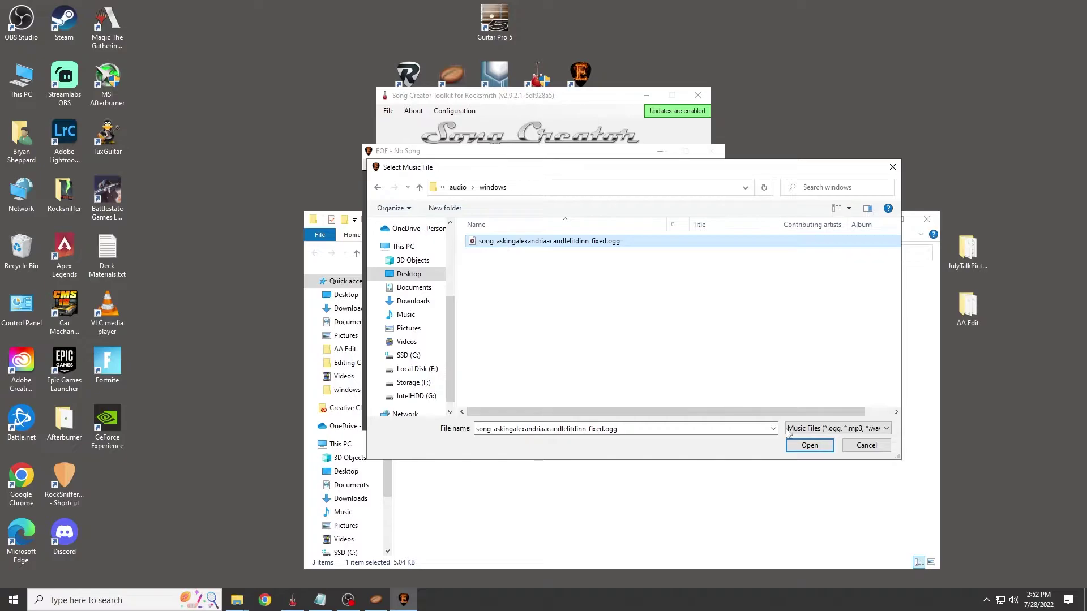
{"action": "left_click", "coordinate": [793, 446]}
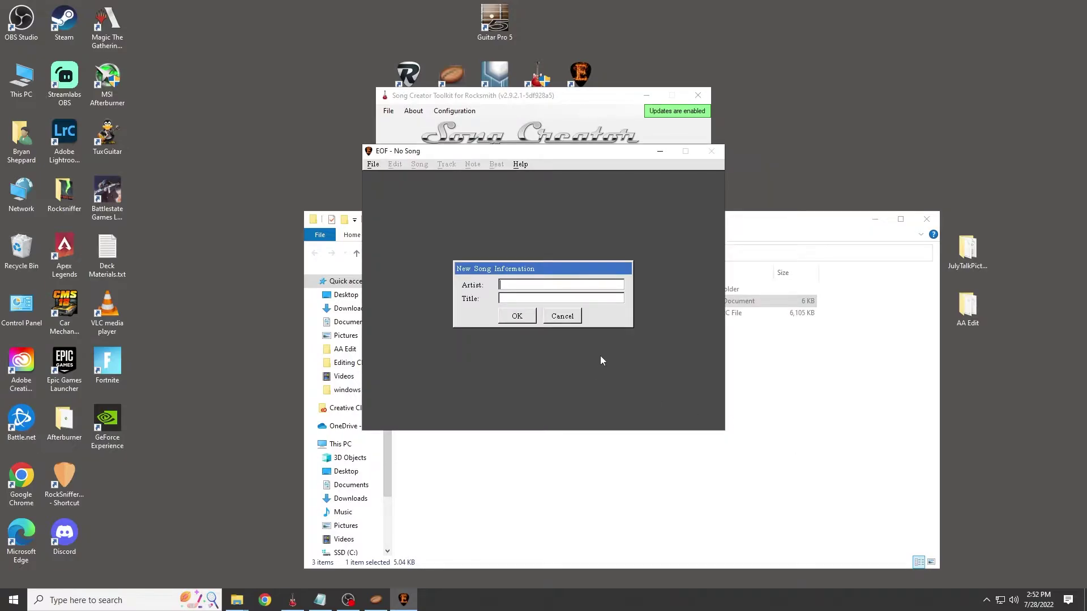
Enter AA as the artist and ACDFI as the title, and create the song in a new folder AA - ACDFI.
{"action": "type", "text": "AA"}
{"action": "left_click", "coordinate": [520, 298]}
{"action": "left_click", "coordinate": [523, 316]}
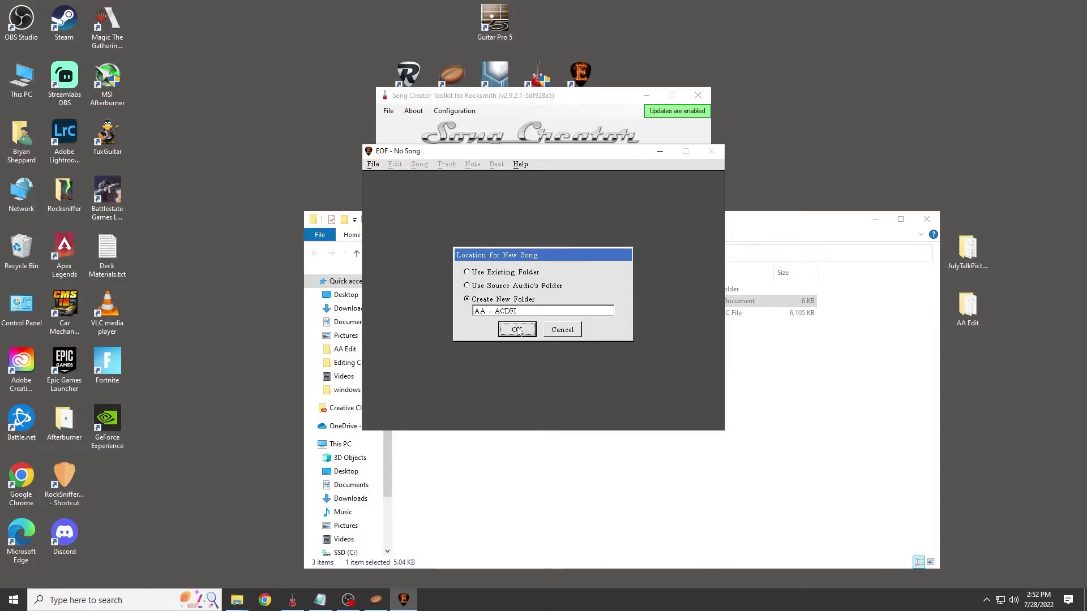
{"action": "left_click", "coordinate": [517, 330]}
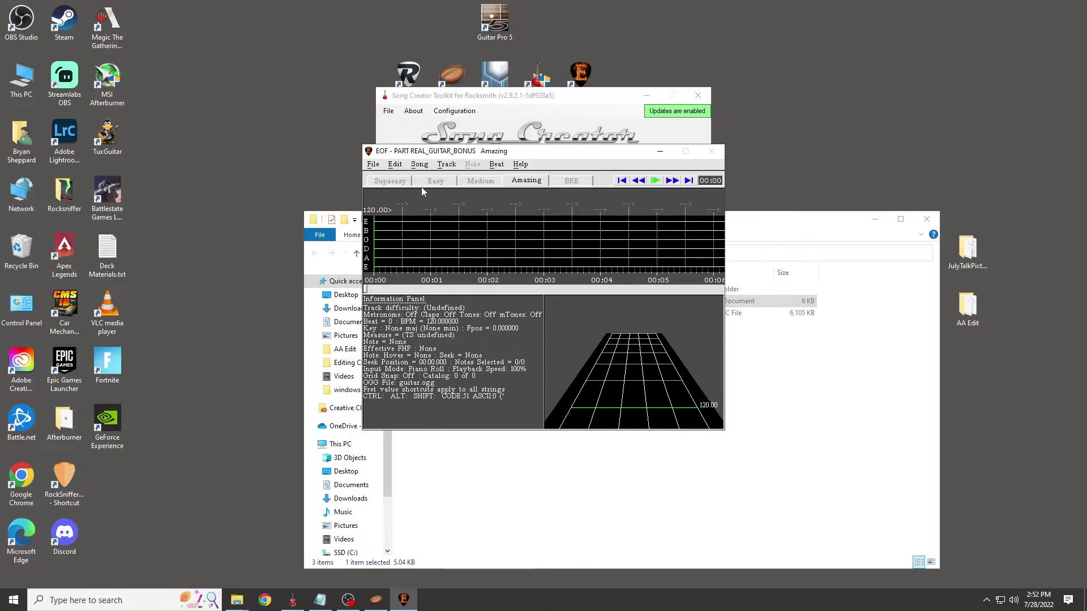
Switch the active track to PART VOCALS.
{"action": "left_click", "coordinate": [419, 164]}
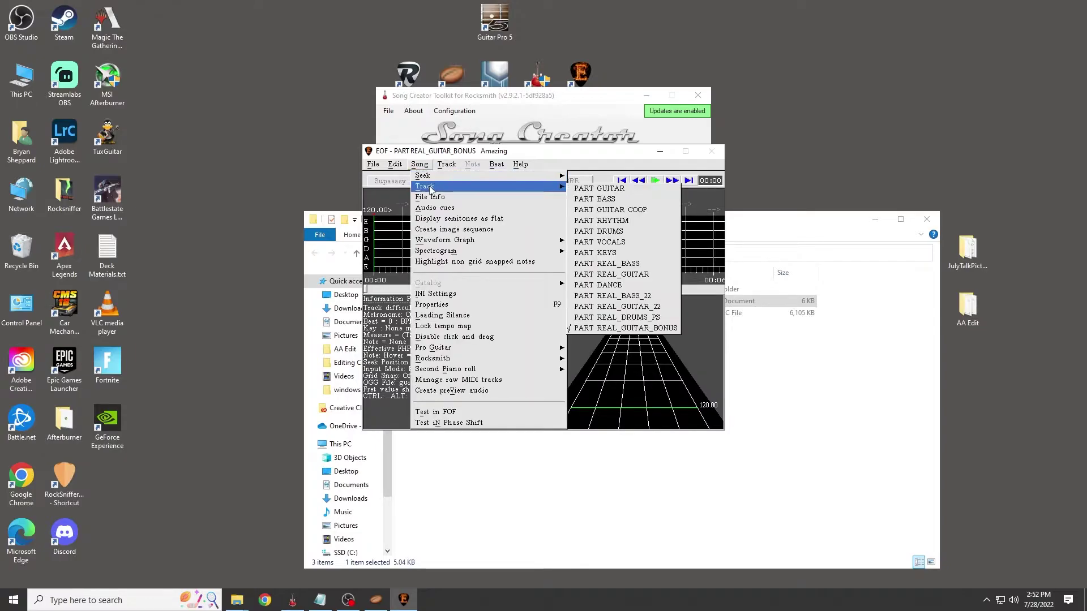
{"action": "mouse_move", "coordinate": [557, 186]}
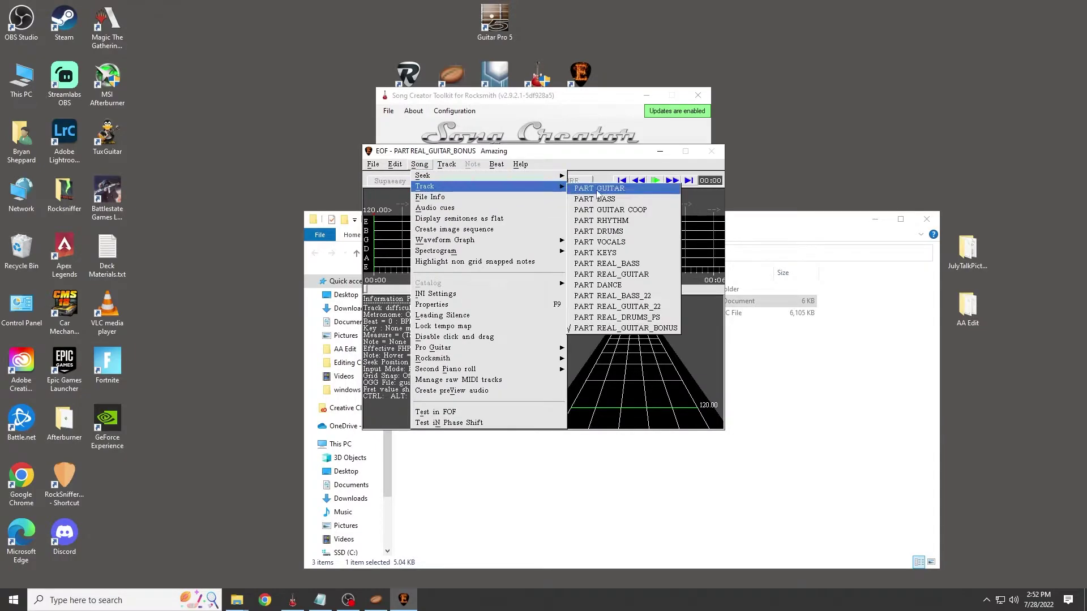
{"action": "left_click", "coordinate": [630, 243]}
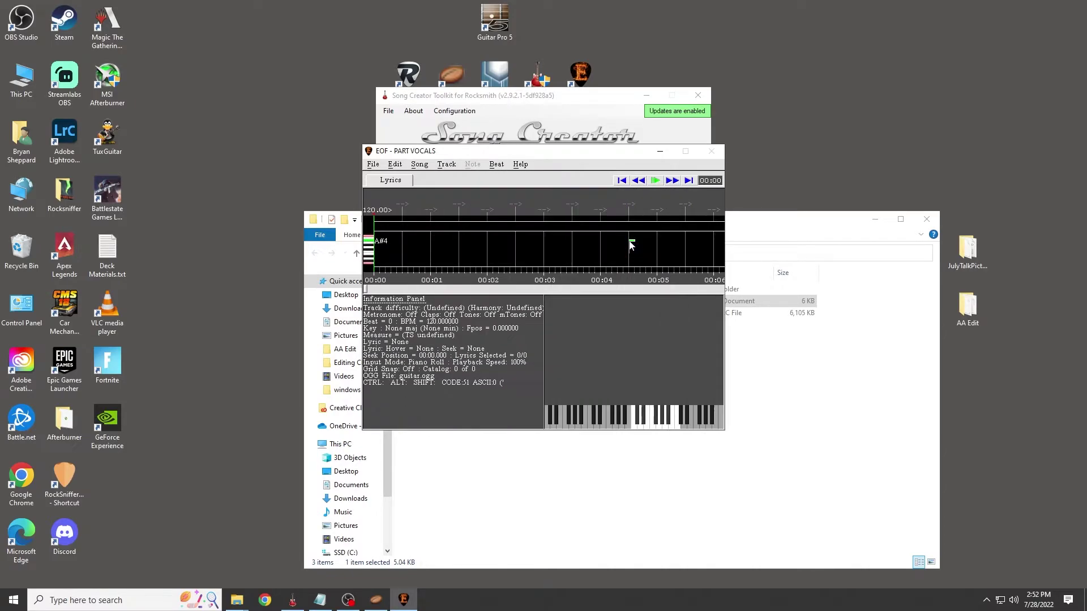
Import the lyrics file aa - candlelit.txt from the desktop's AA Edit folder into the vocals track.
{"action": "left_click", "coordinate": [373, 167]}
{"action": "mouse_move", "coordinate": [434, 242]}
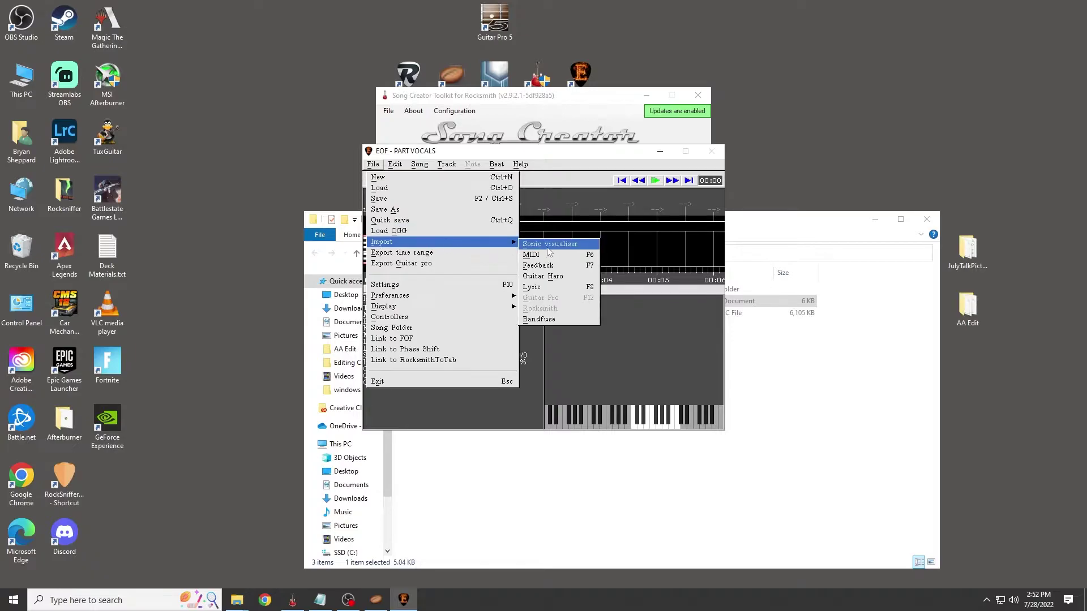
{"action": "left_click", "coordinate": [569, 288]}
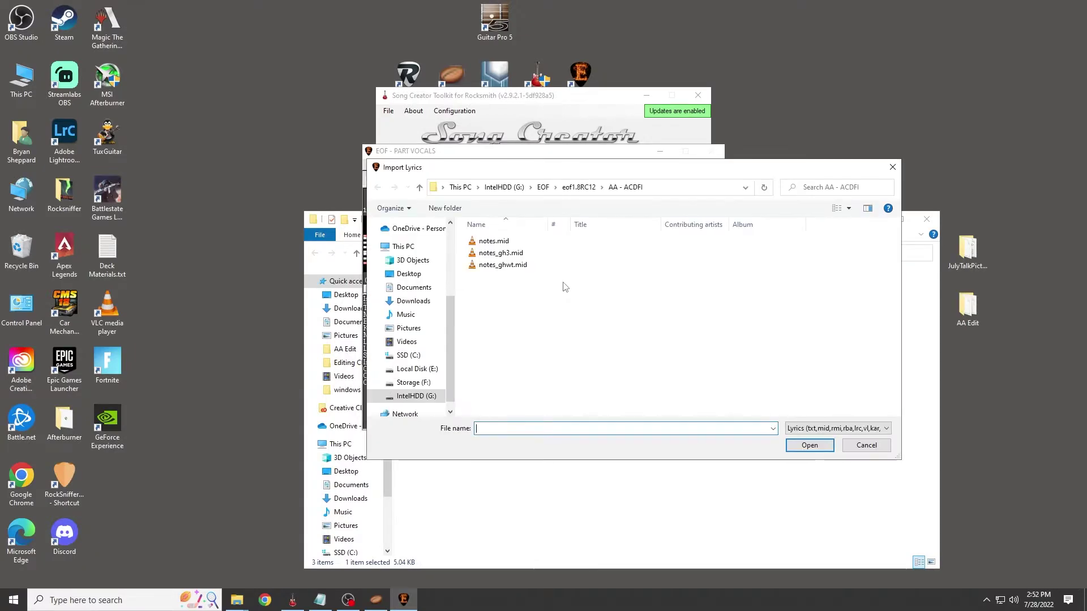
{"action": "left_click", "coordinate": [410, 274]}
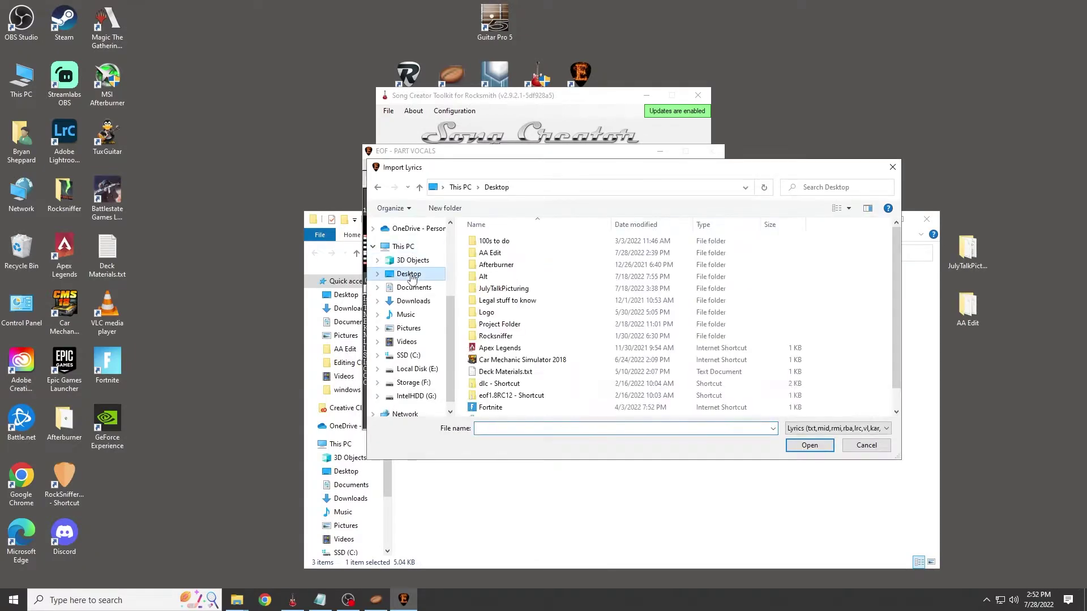
{"action": "left_click", "coordinate": [500, 256]}
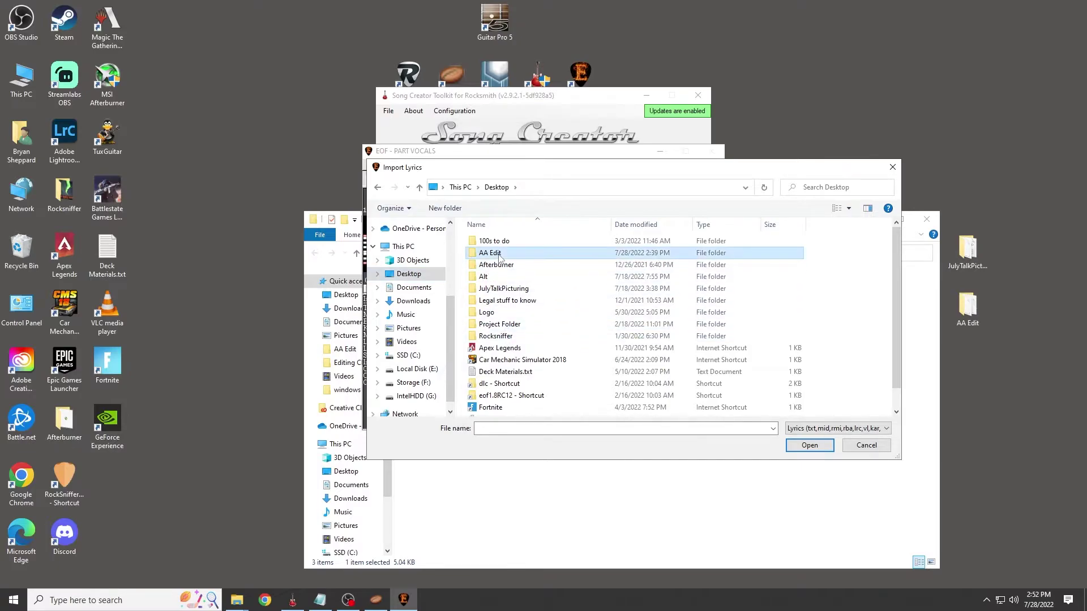
{"action": "double_click", "coordinate": [499, 253]}
{"action": "left_click", "coordinate": [500, 254]}
{"action": "left_click", "coordinate": [790, 443]}
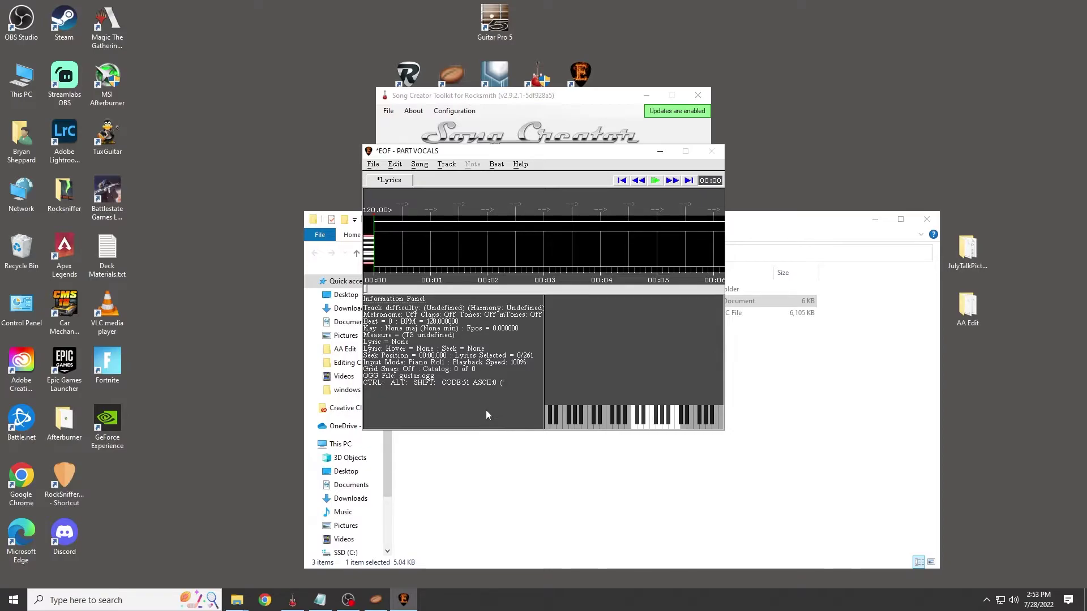
Play back the imported lyrics and save the song, declining to write pitchless lyrics as playable freestyle.
{"action": "key", "text": "space"}
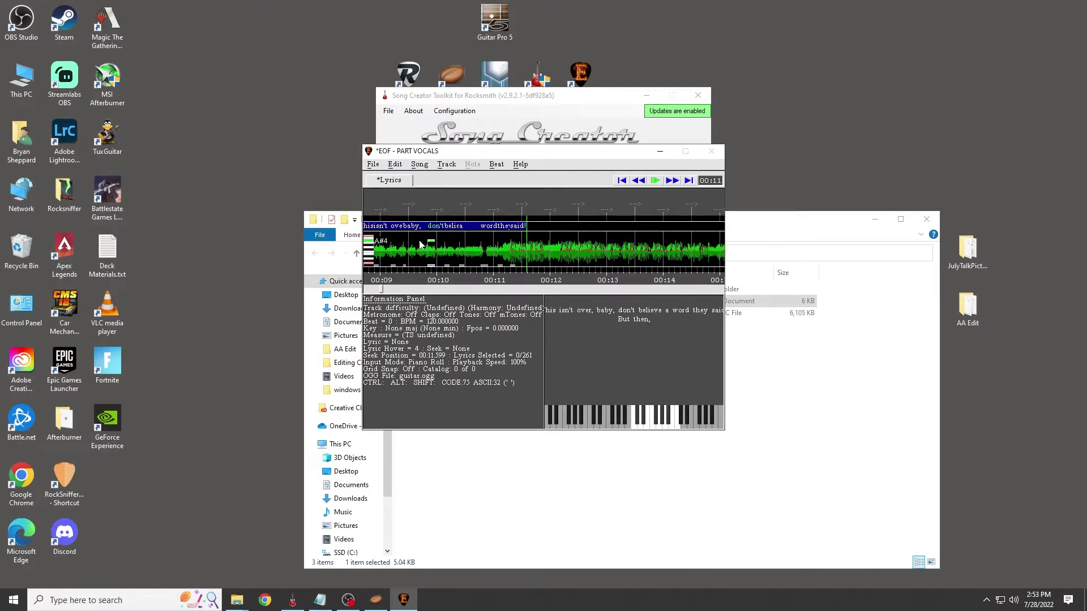
{"action": "left_click", "coordinate": [373, 165]}
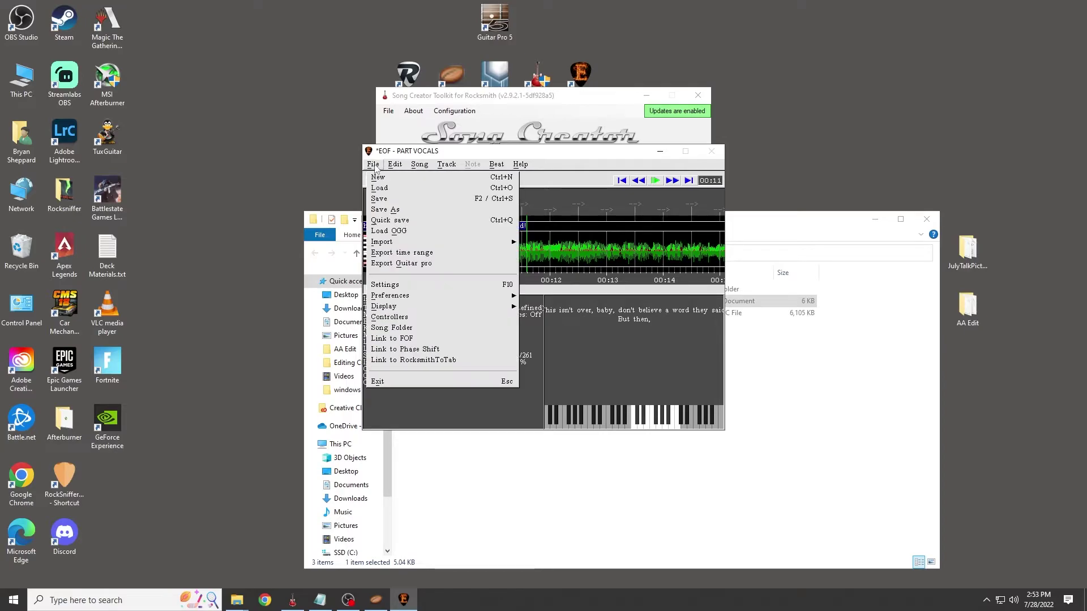
{"action": "left_click", "coordinate": [384, 199]}
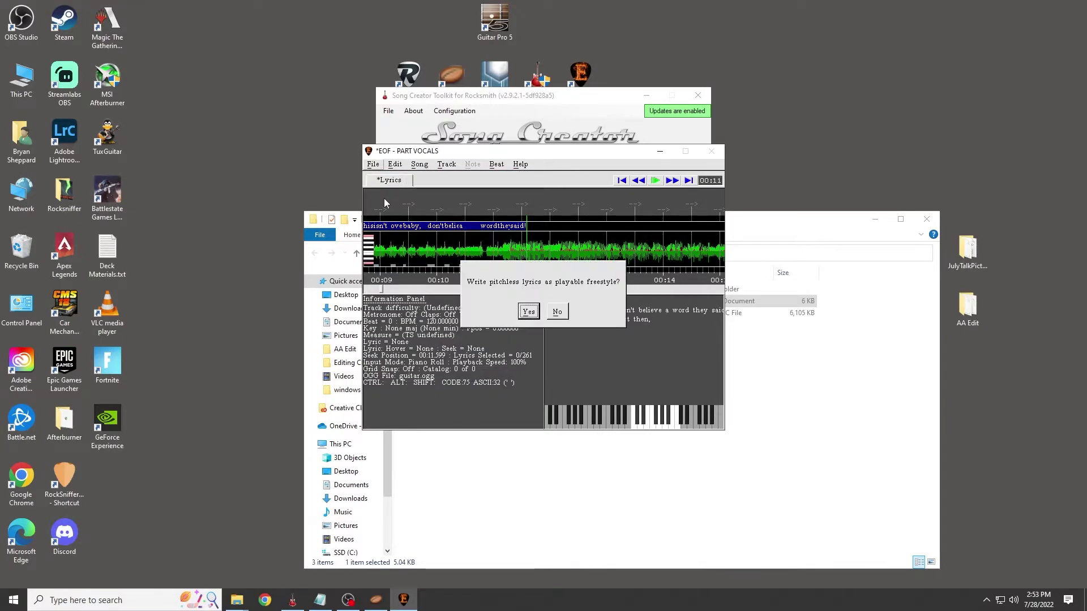
{"action": "left_click", "coordinate": [561, 315]}
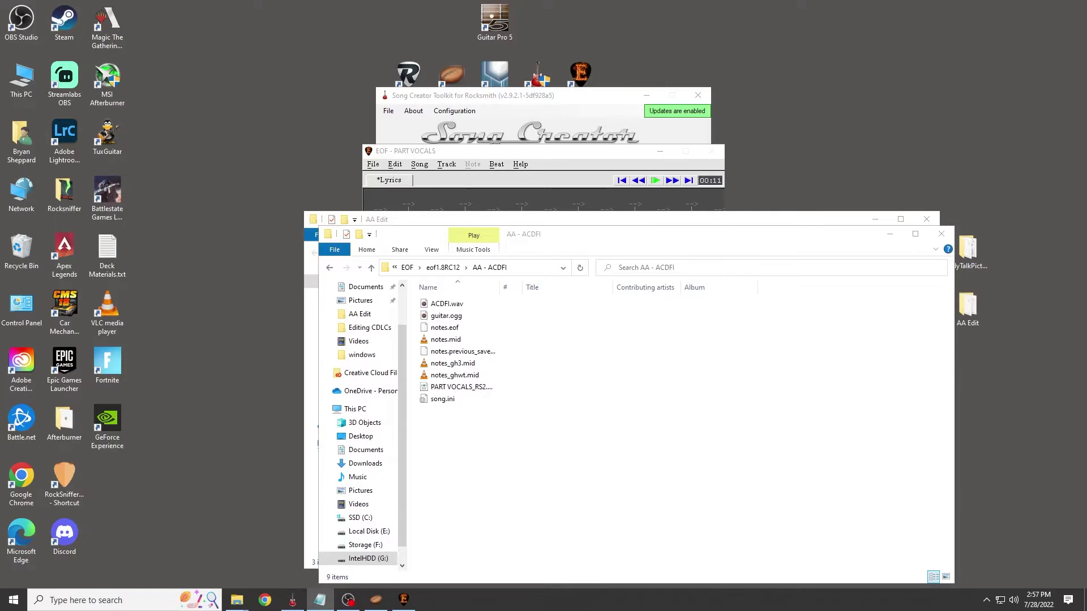
Copy PART VOCALS_RS2.xml from the AA - ACDFI song folder into the AA Edit folder.
{"action": "left_click", "coordinate": [450, 391]}
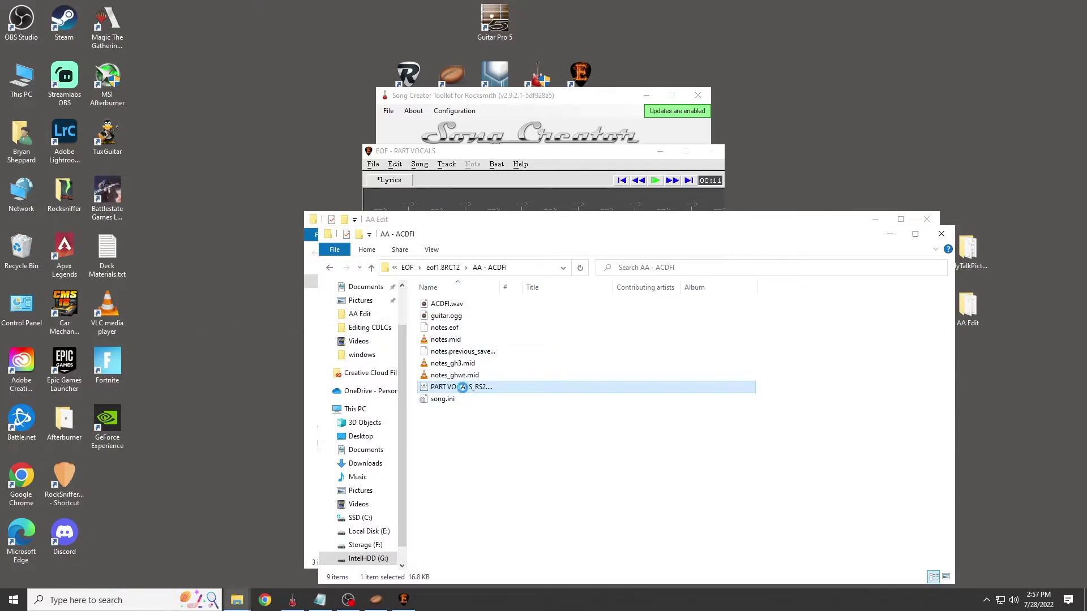
{"action": "right_click", "coordinate": [464, 391]}
{"action": "left_click", "coordinate": [505, 326]}
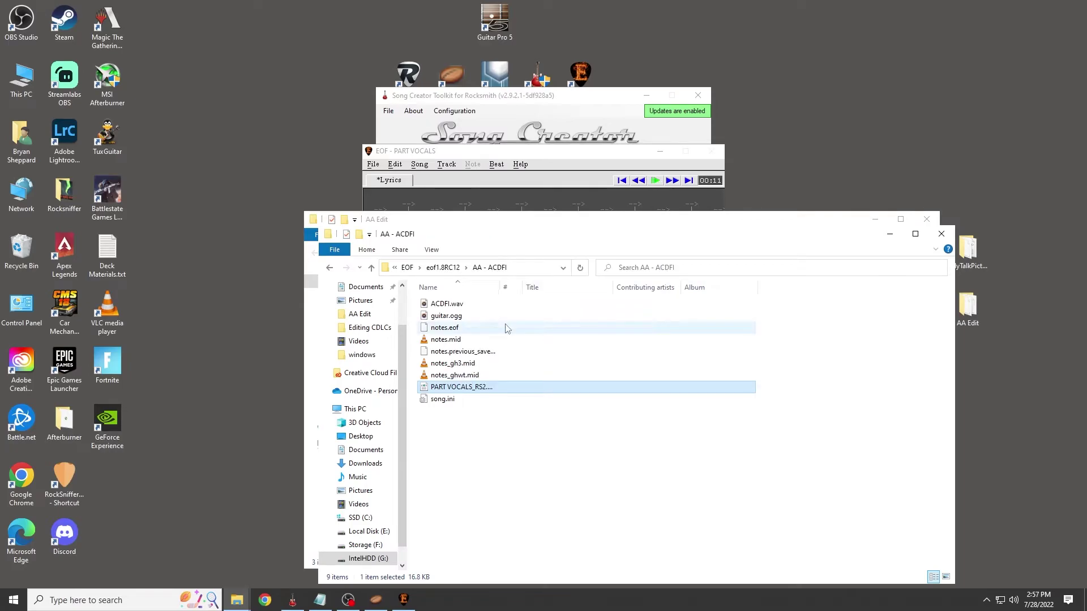
{"action": "left_click", "coordinate": [889, 233]}
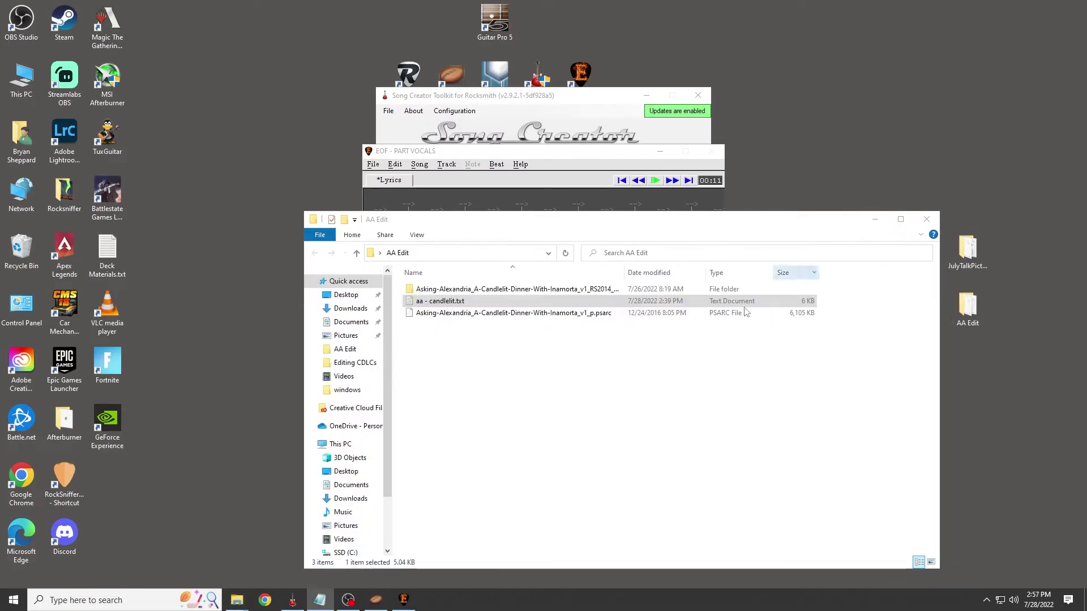
{"action": "right_click", "coordinate": [457, 351]}
{"action": "mouse_move", "coordinate": [510, 364]}
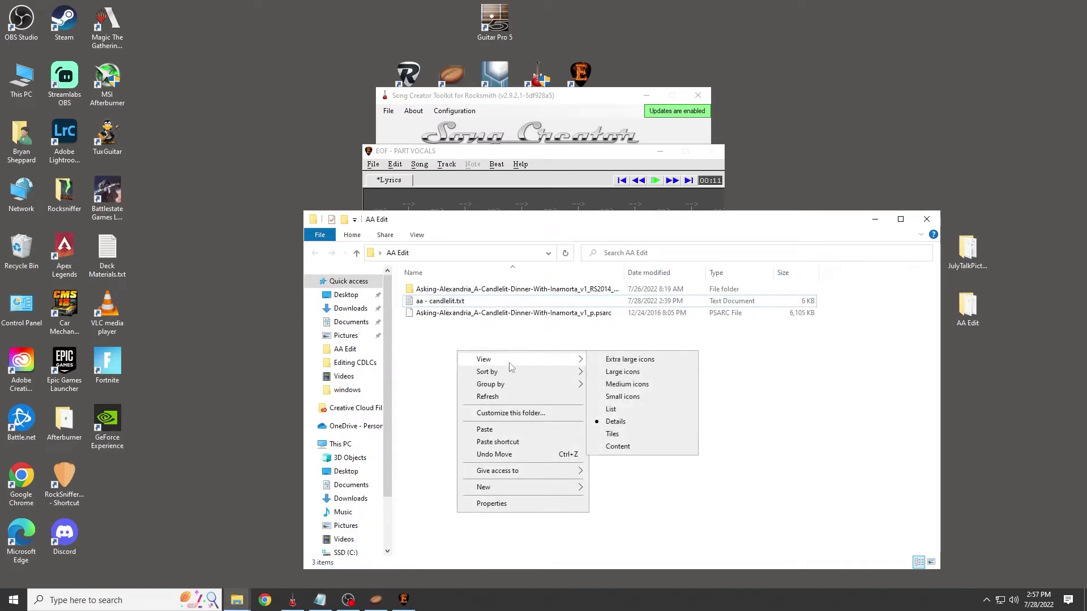
{"action": "left_click", "coordinate": [493, 429]}
{"action": "left_click", "coordinate": [537, 386]}
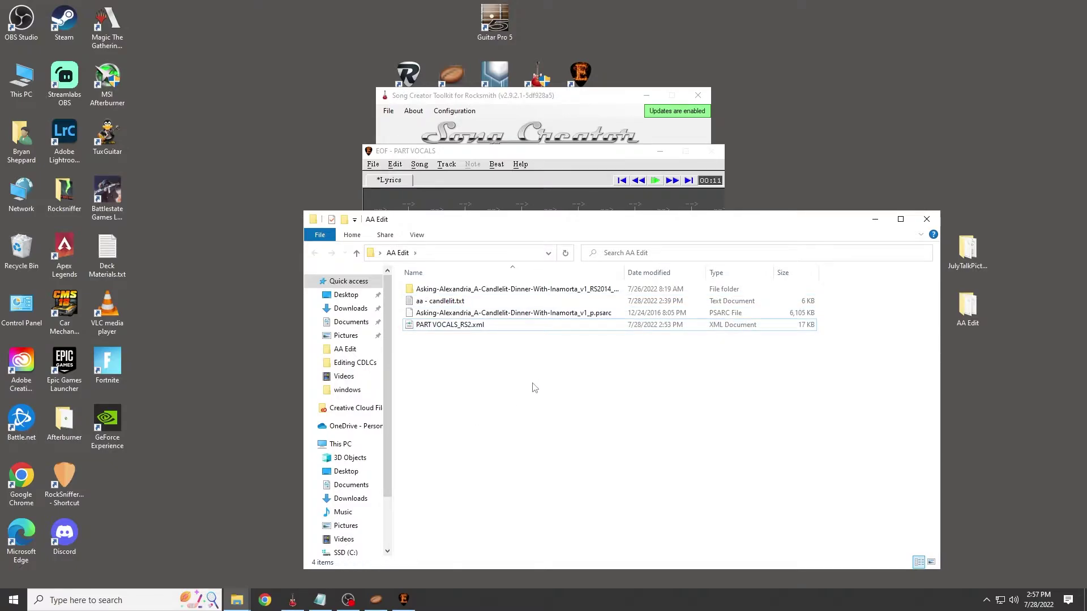
Switch to the Song Creator Toolkit and add PART VOCALS_RS2.xml from AA Edit as a Vocals arrangement.
{"action": "left_click", "coordinate": [536, 97]}
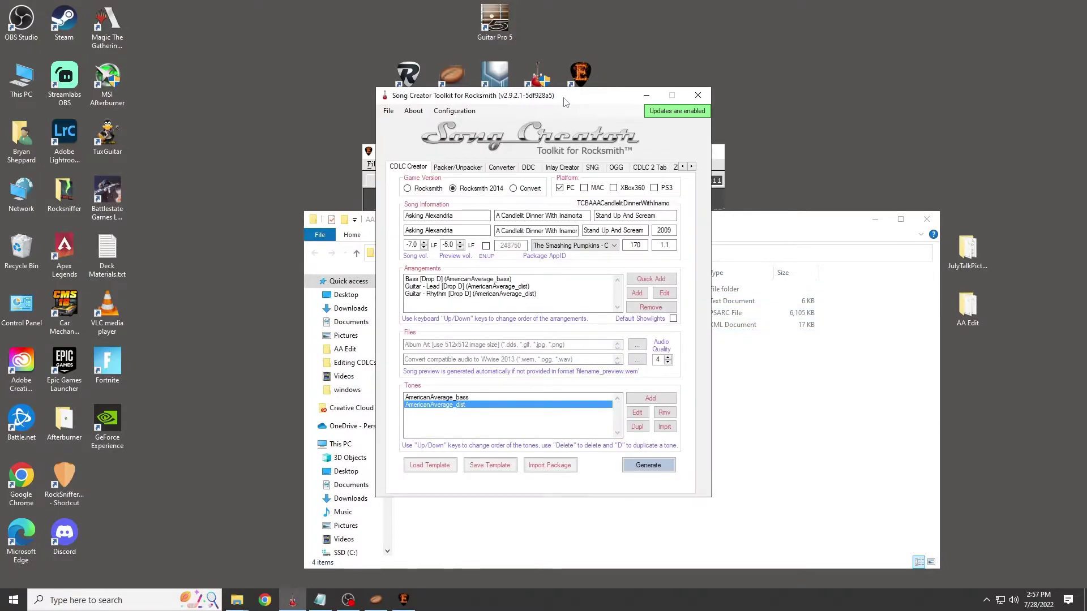
{"action": "left_click", "coordinate": [637, 293]}
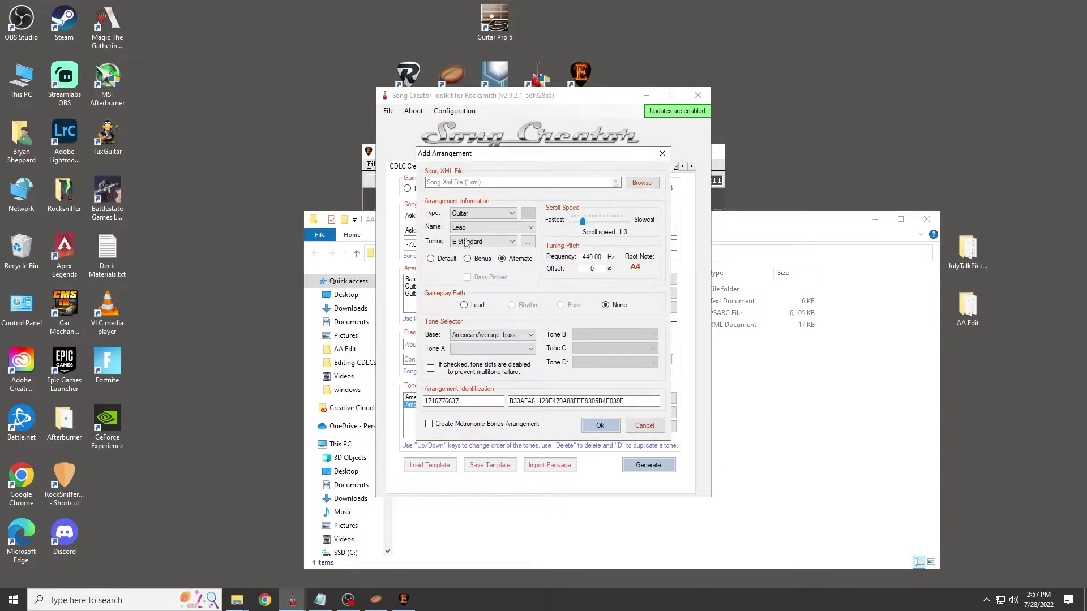
{"action": "left_click", "coordinate": [655, 184]}
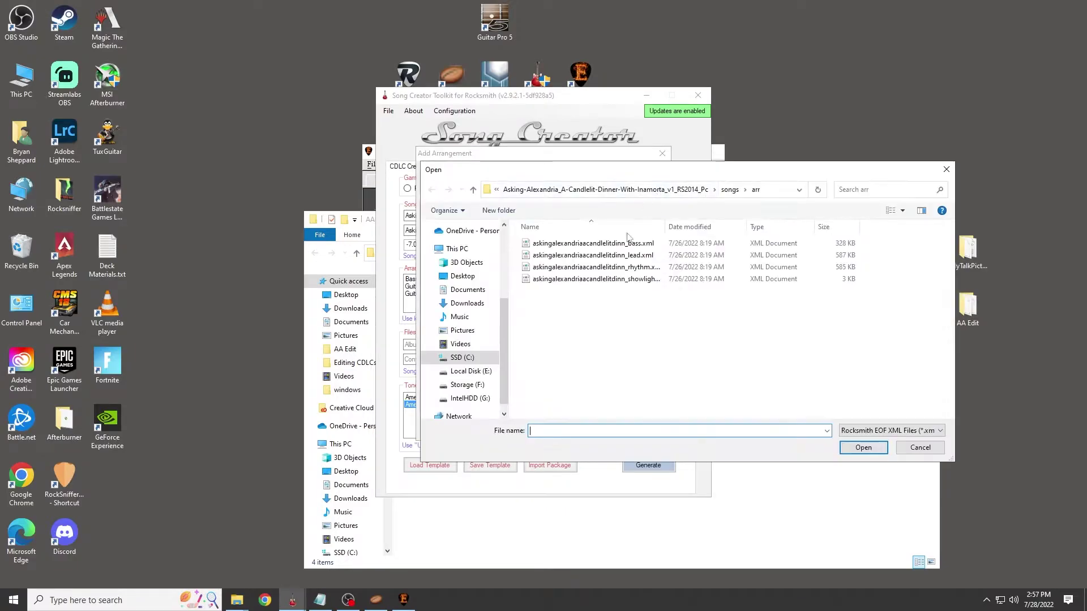
{"action": "left_click", "coordinate": [474, 191]}
{"action": "left_click", "coordinate": [474, 190]}
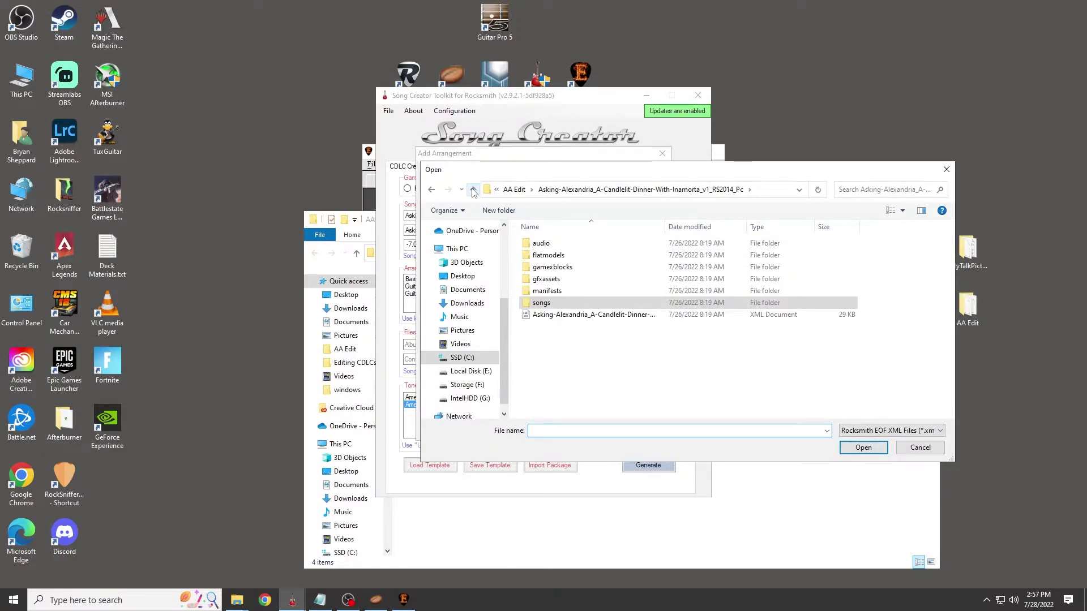
{"action": "left_click", "coordinate": [474, 191]}
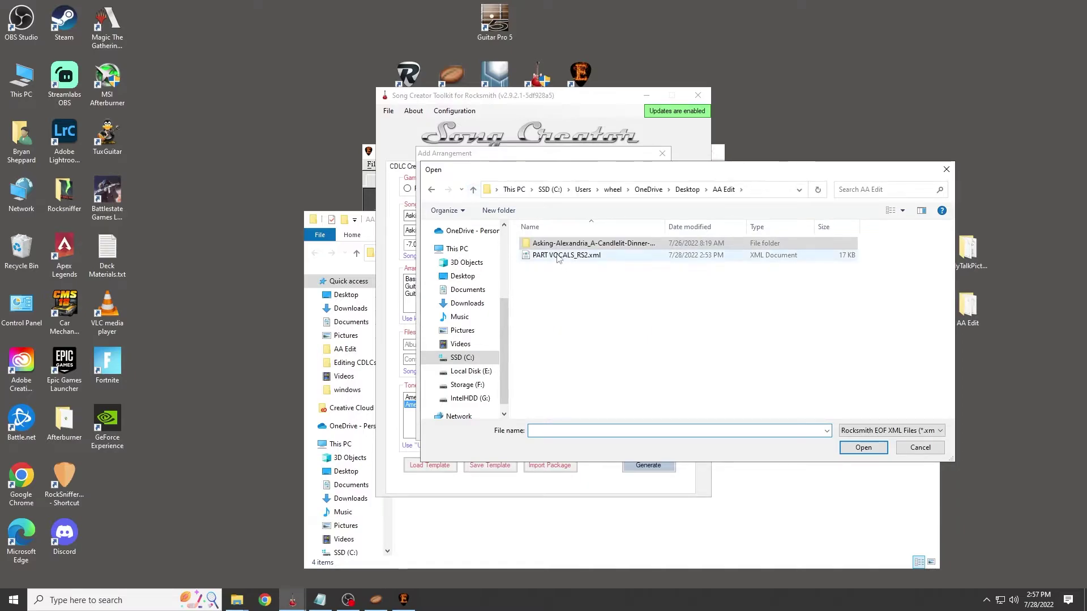
{"action": "left_click", "coordinate": [558, 256]}
{"action": "left_click", "coordinate": [865, 448]}
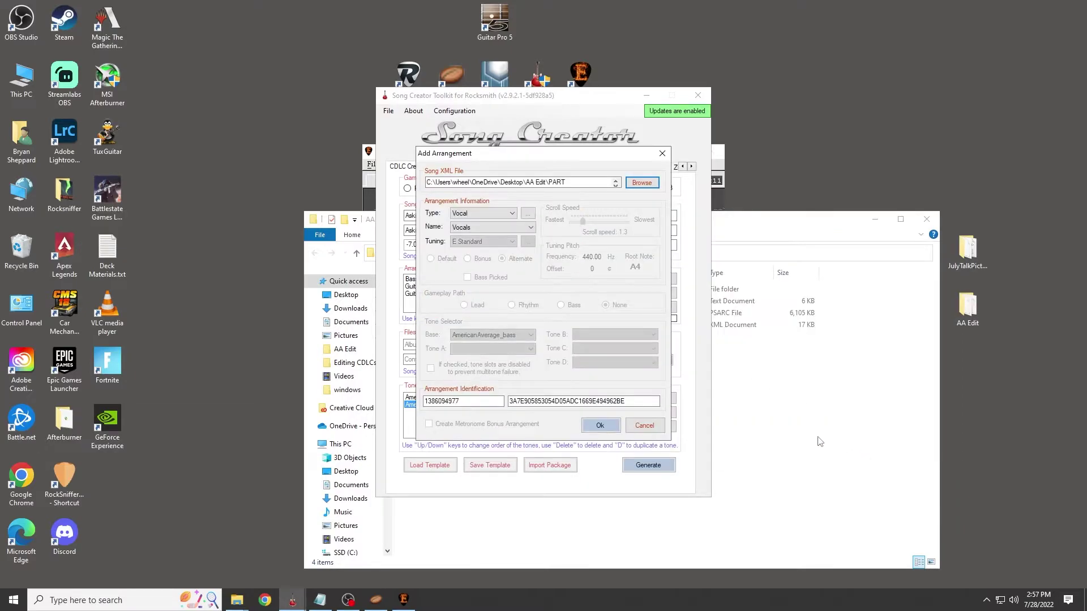
{"action": "left_click", "coordinate": [607, 426]}
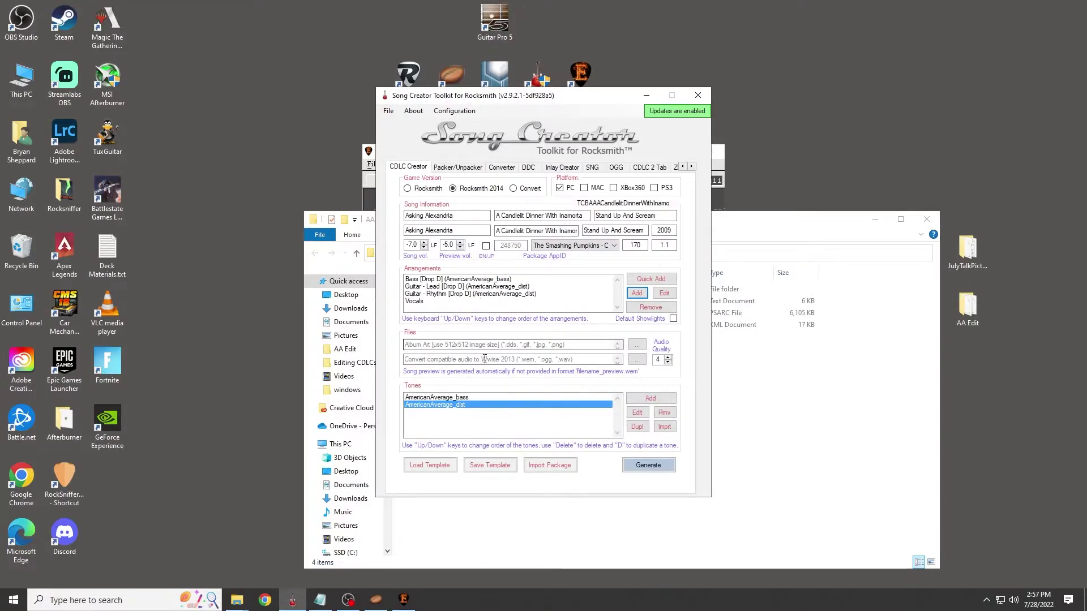
{"action": "left_click", "coordinate": [457, 398]}
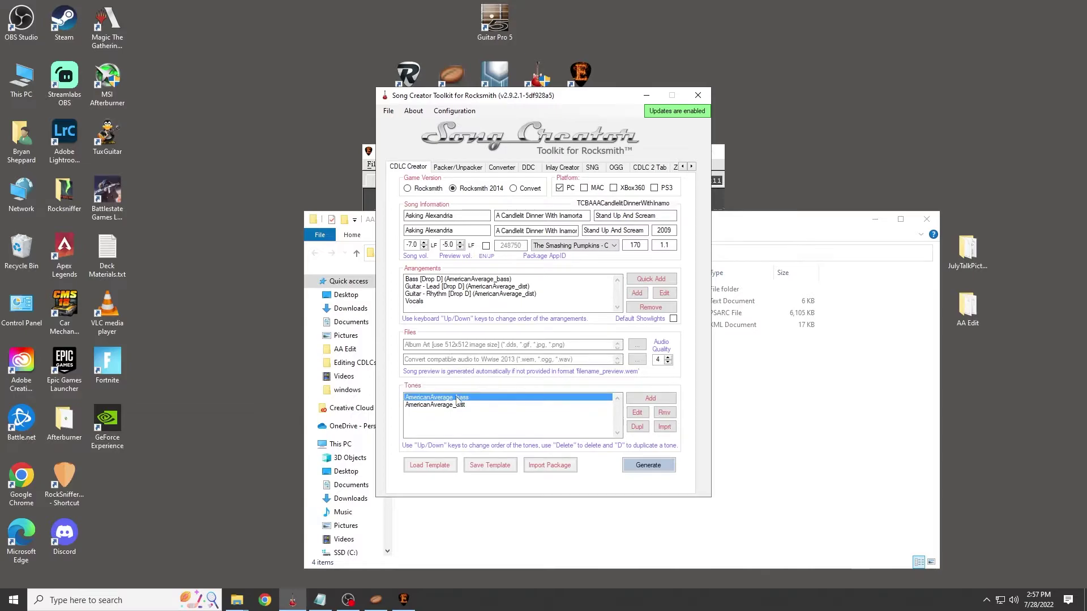
{"action": "double_click", "coordinate": [527, 425]}
{"action": "left_click", "coordinate": [657, 385]}
{"action": "left_click", "coordinate": [449, 406]}
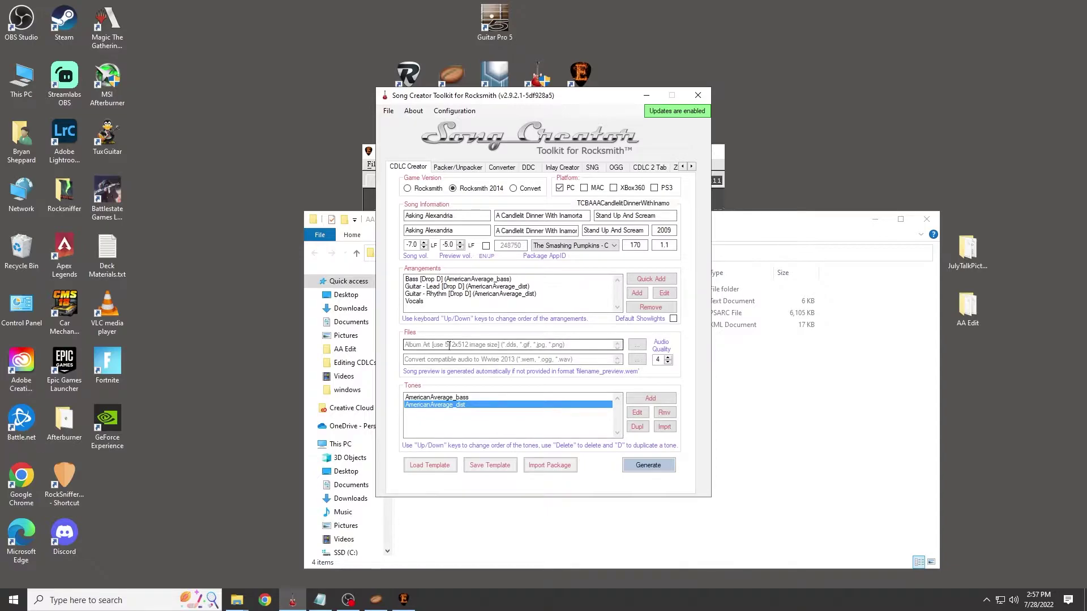
Set the album art to album_askingalexandriaacandlelitdinn_256.png from the unpacked package's gfxassets\album_art folder.
{"action": "left_click", "coordinate": [639, 347]}
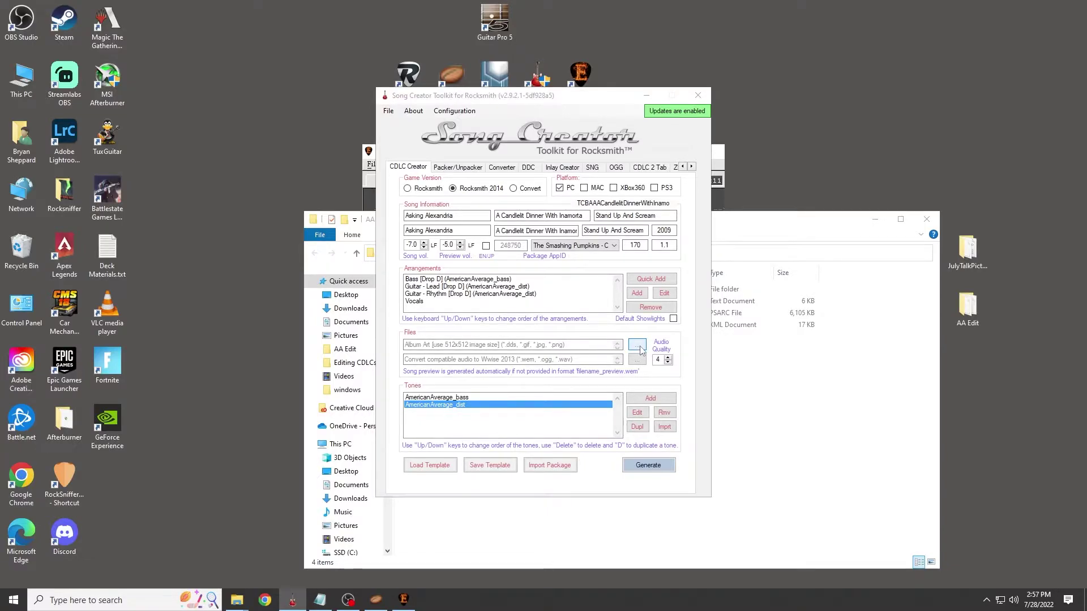
{"action": "double_click", "coordinate": [554, 187]}
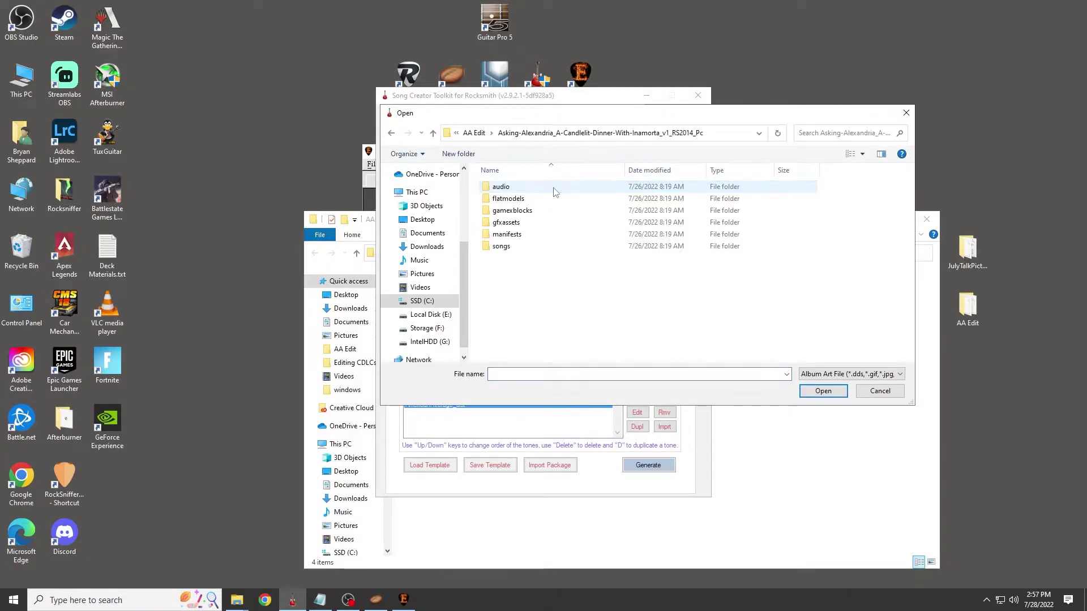
{"action": "double_click", "coordinate": [522, 227]}
{"action": "left_click", "coordinate": [511, 190]}
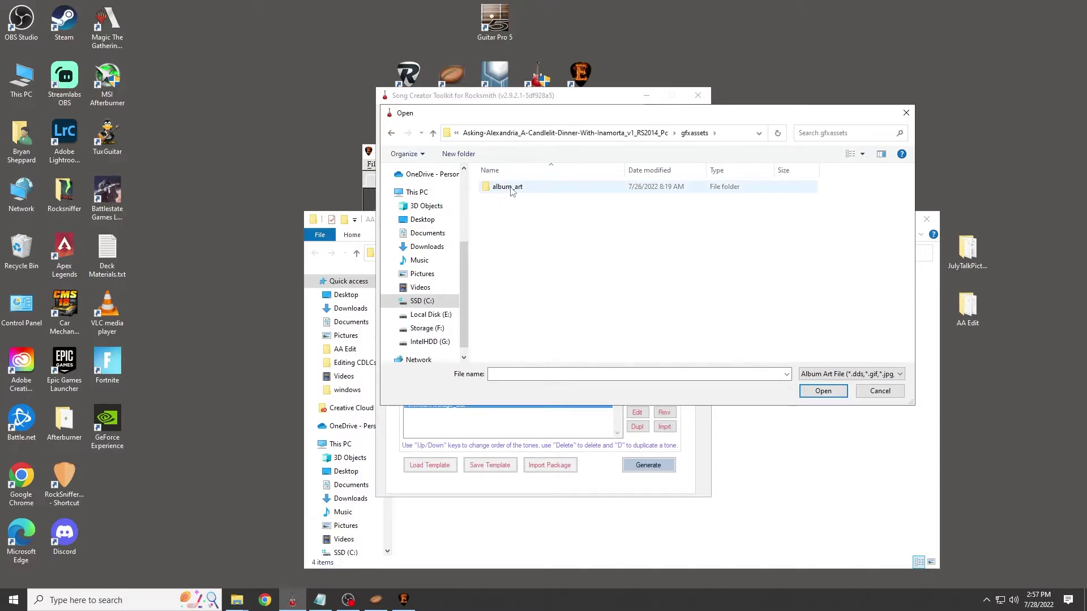
{"action": "double_click", "coordinate": [511, 190]}
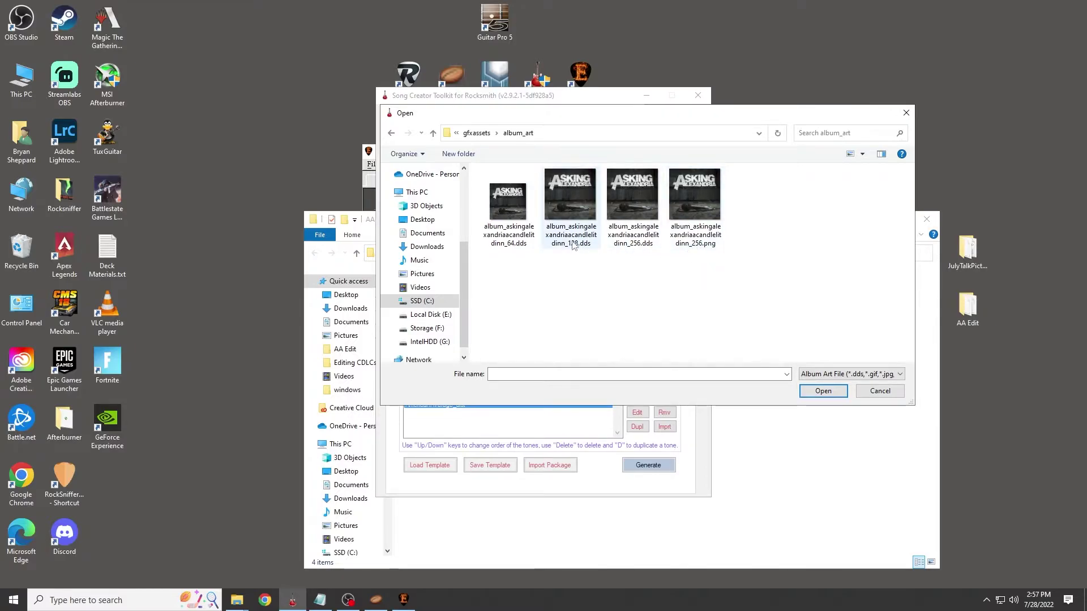
{"action": "left_click", "coordinate": [686, 204]}
{"action": "left_click", "coordinate": [818, 391]}
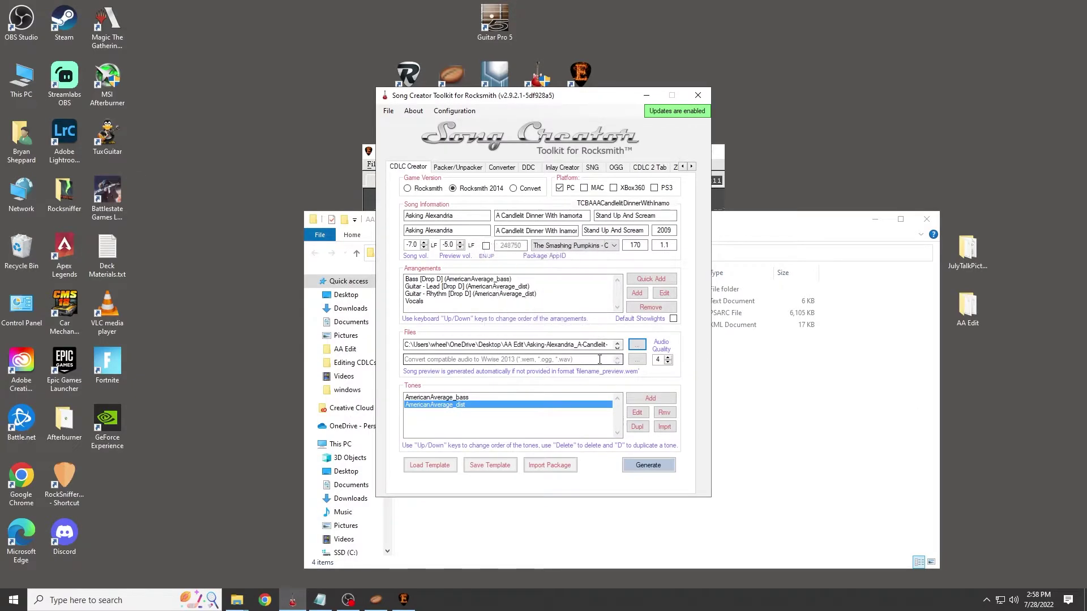
Set the song audio to song_askingalexandriaacandlelitdinn_fixed.ogg from the unpacked package's audio\windows folder under AA Edit.
{"action": "left_click", "coordinate": [637, 361]}
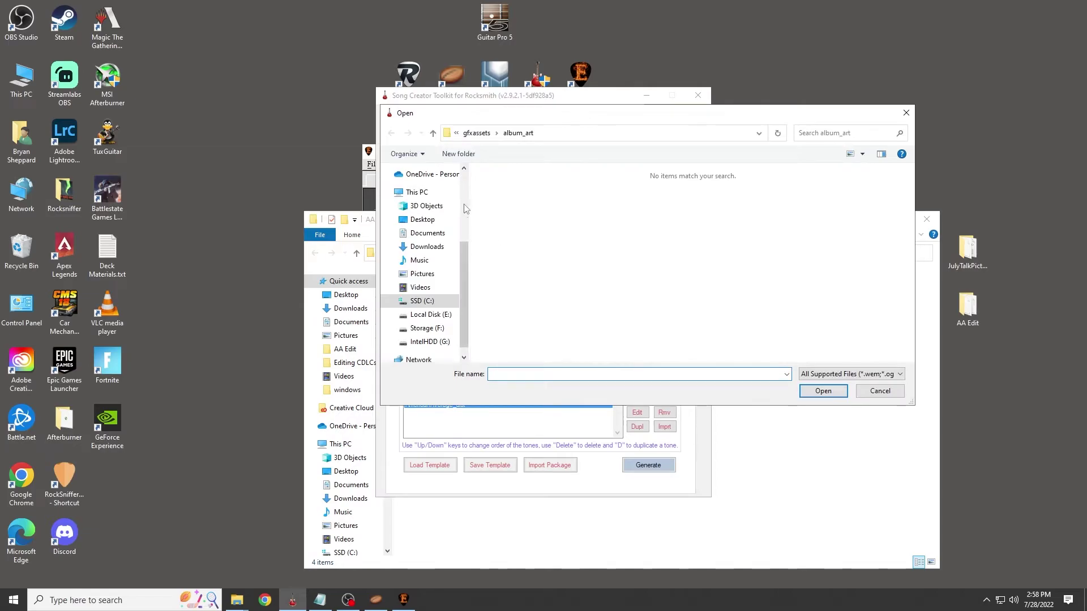
{"action": "left_click", "coordinate": [419, 220]}
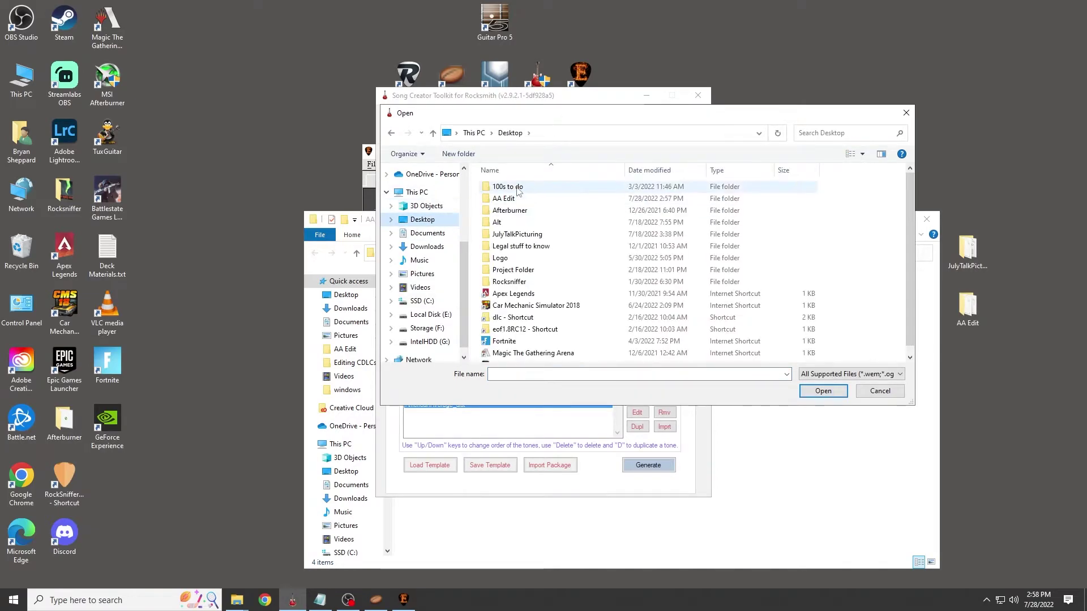
{"action": "double_click", "coordinate": [511, 201]}
{"action": "double_click", "coordinate": [511, 189]}
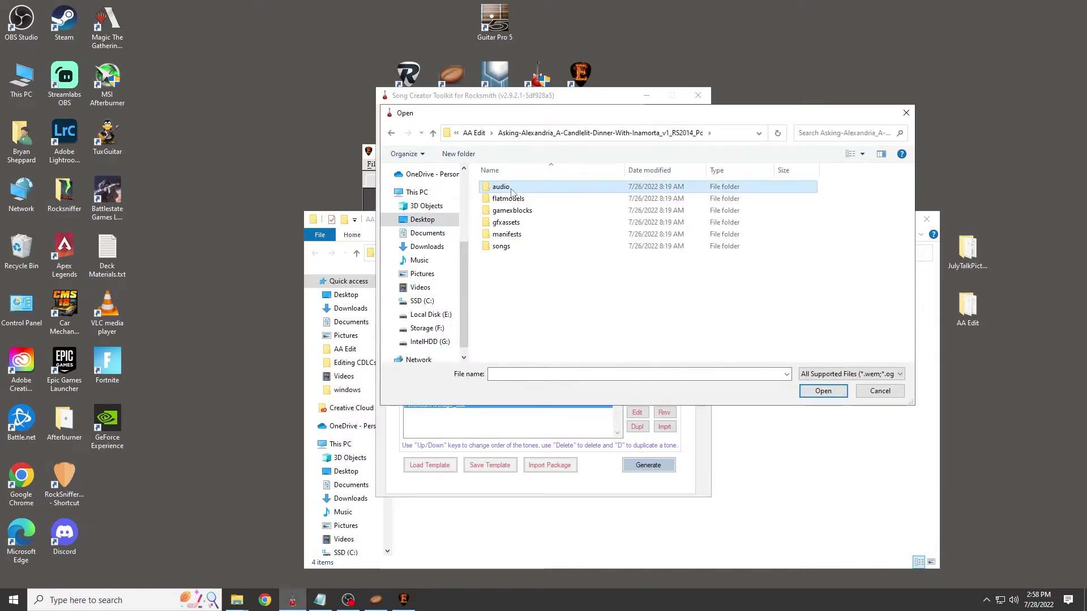
{"action": "double_click", "coordinate": [512, 190]}
{"action": "double_click", "coordinate": [511, 190]}
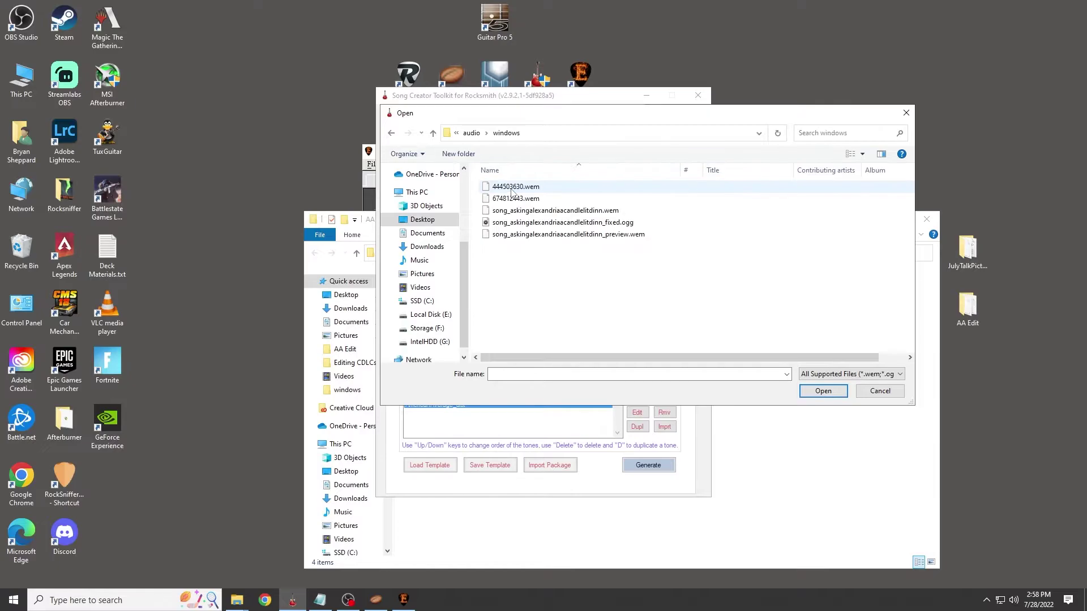
{"action": "left_click", "coordinate": [538, 224]}
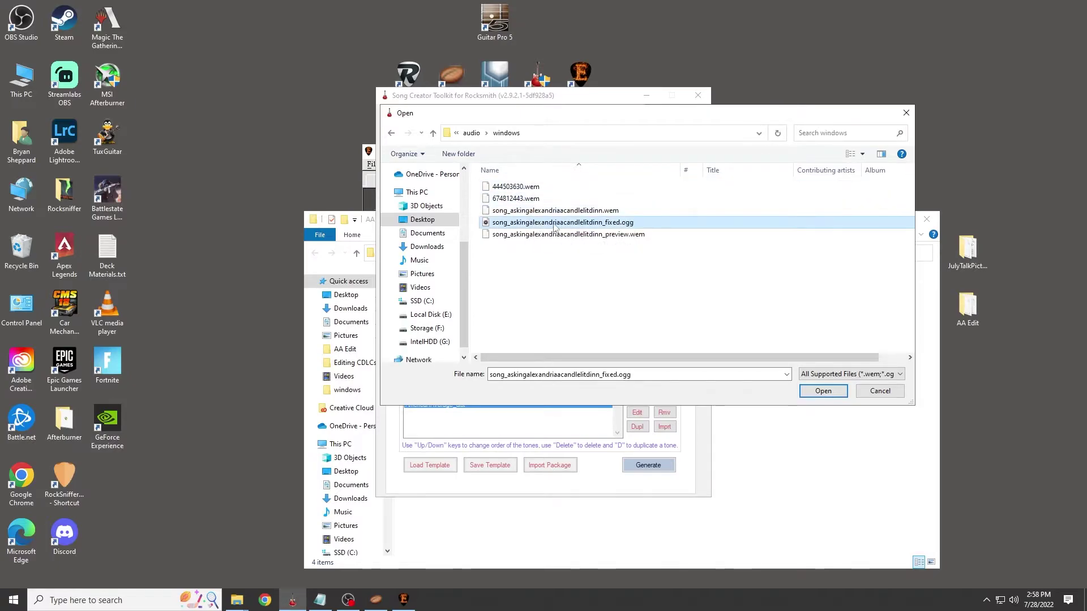
{"action": "left_click", "coordinate": [824, 391]}
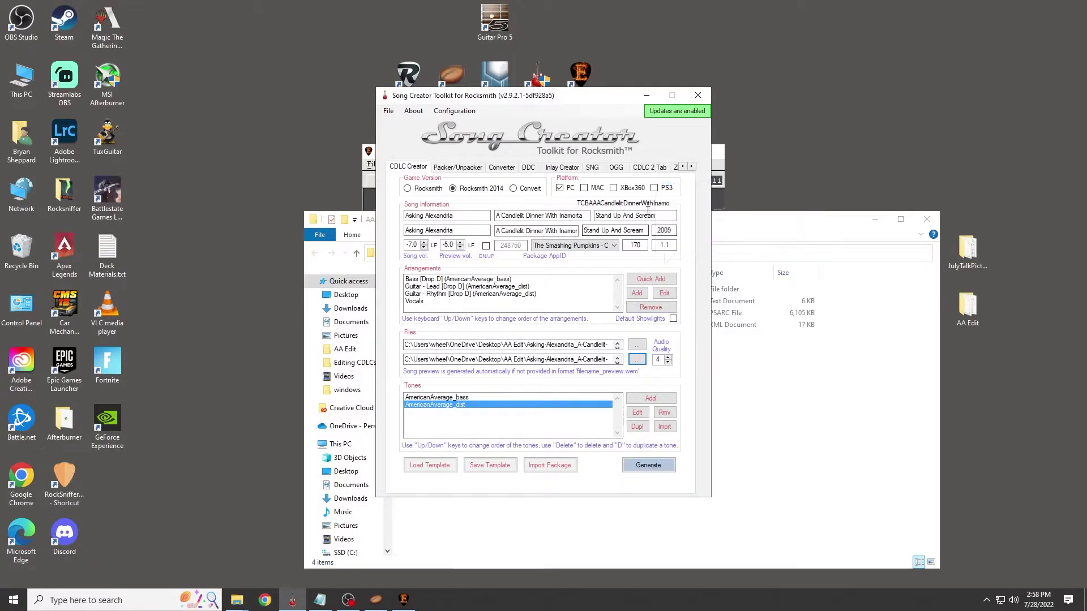
Shorten the song's DLC key and set it to TCBAAACandlelitDinner1.
{"action": "left_click", "coordinate": [670, 205]}
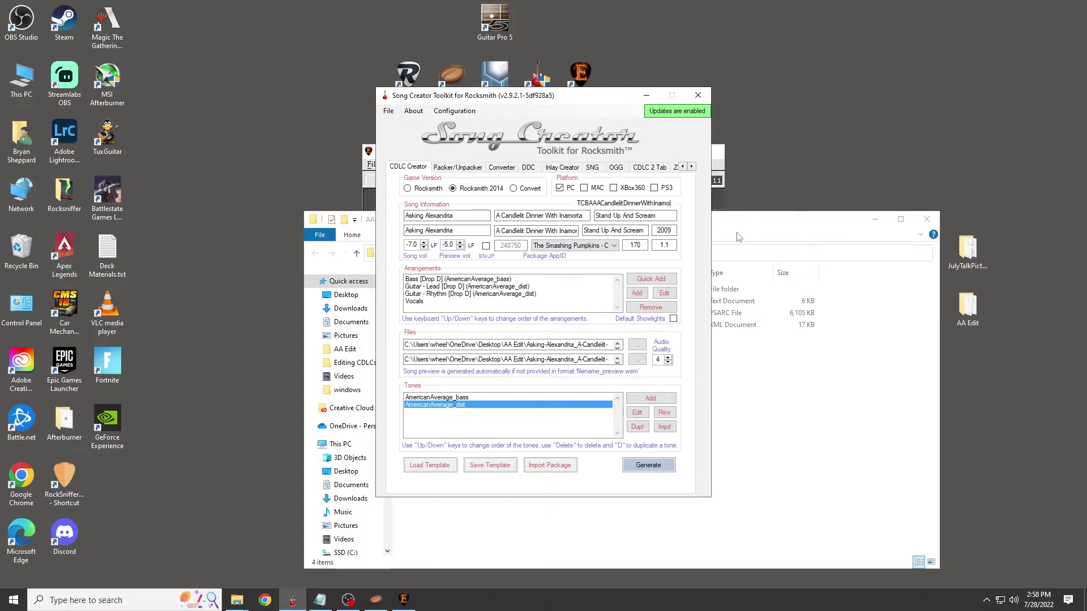
{"action": "key", "text": "BackSpace"}
{"action": "key", "text": "BackSpace"}
{"action": "key", "text": "BackSpace"}
{"action": "key", "text": "BackSpace"}
{"action": "key", "text": "BackSpace"}
{"action": "key", "text": "BackSpace"}
{"action": "key", "text": "BackSpace"}
{"action": "key", "text": "BackSpace"}
{"action": "key", "text": "BackSpace"}
{"action": "key", "text": "BackSpace"}
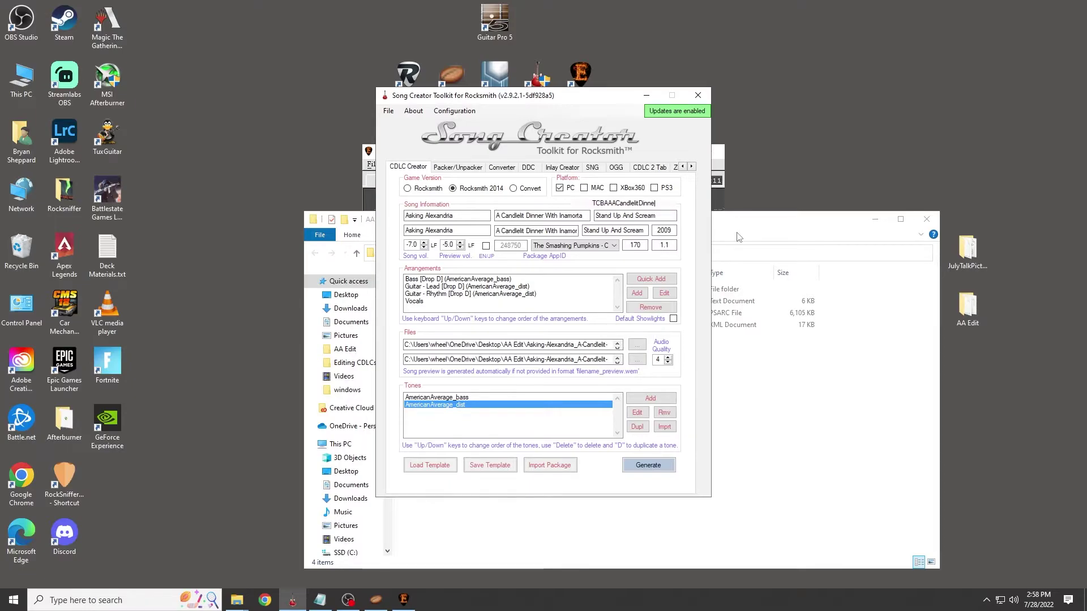
{"action": "type", "text": "r1"}
Generate the package into AA Edit as Asking-Alexandria_A-Candlelit-Dinner-With-Inamorta_v1_1 with updated arrangement identification, and save its CDLC template in the arr folder.
{"action": "left_click", "coordinate": [649, 466]}
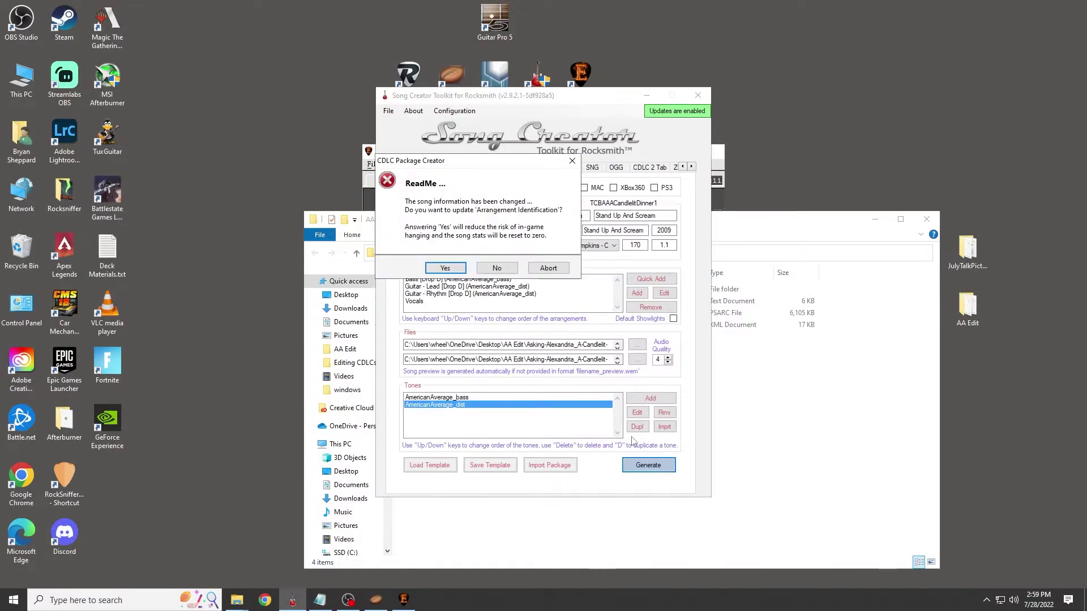
{"action": "left_click", "coordinate": [446, 268]}
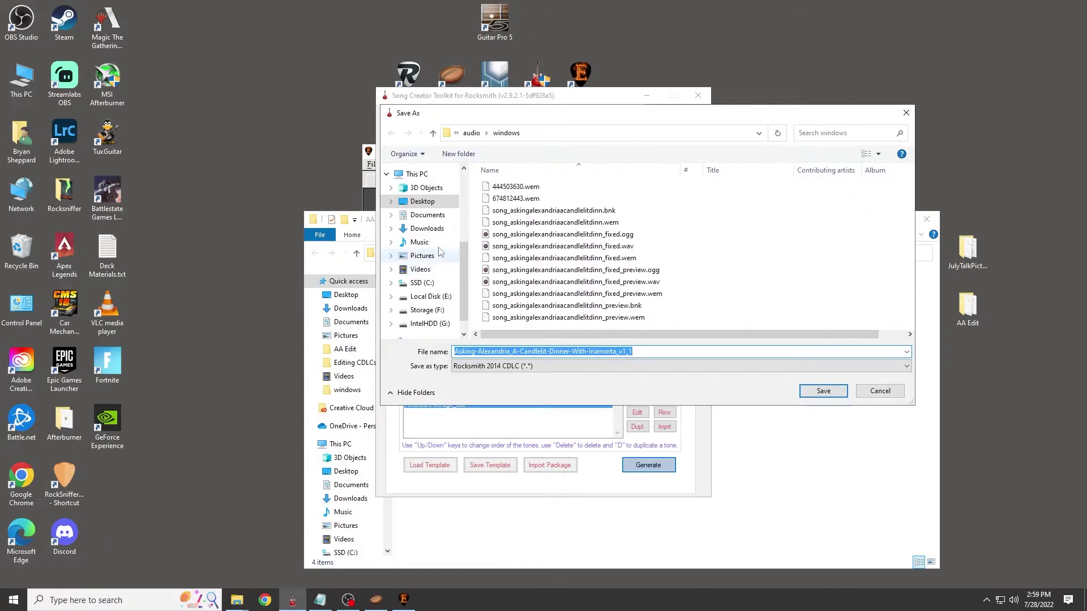
{"action": "left_click", "coordinate": [419, 204]}
{"action": "double_click", "coordinate": [506, 199]}
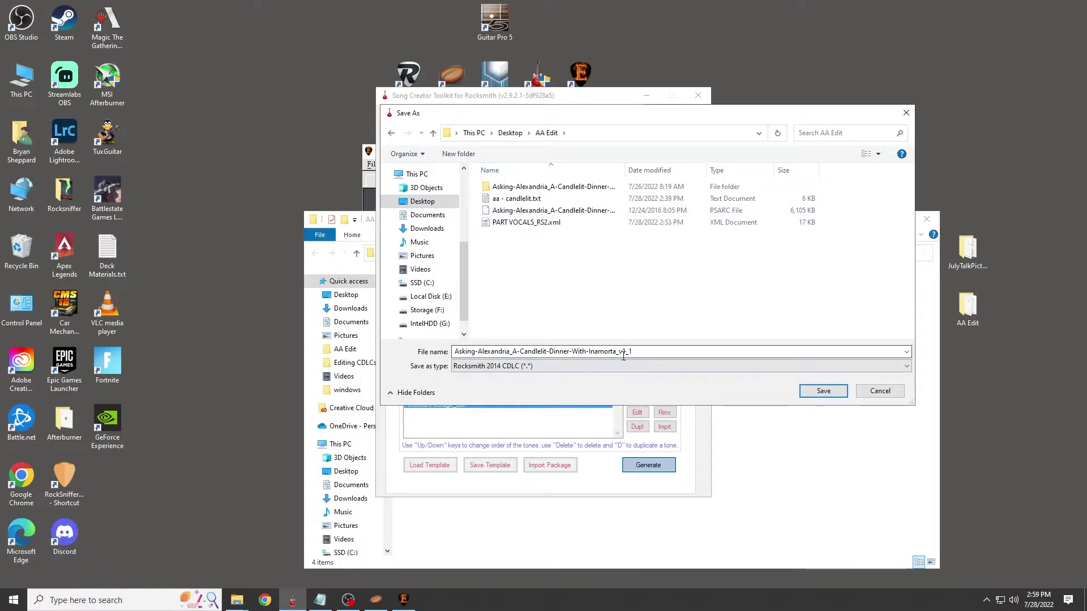
{"action": "left_click", "coordinate": [822, 391]}
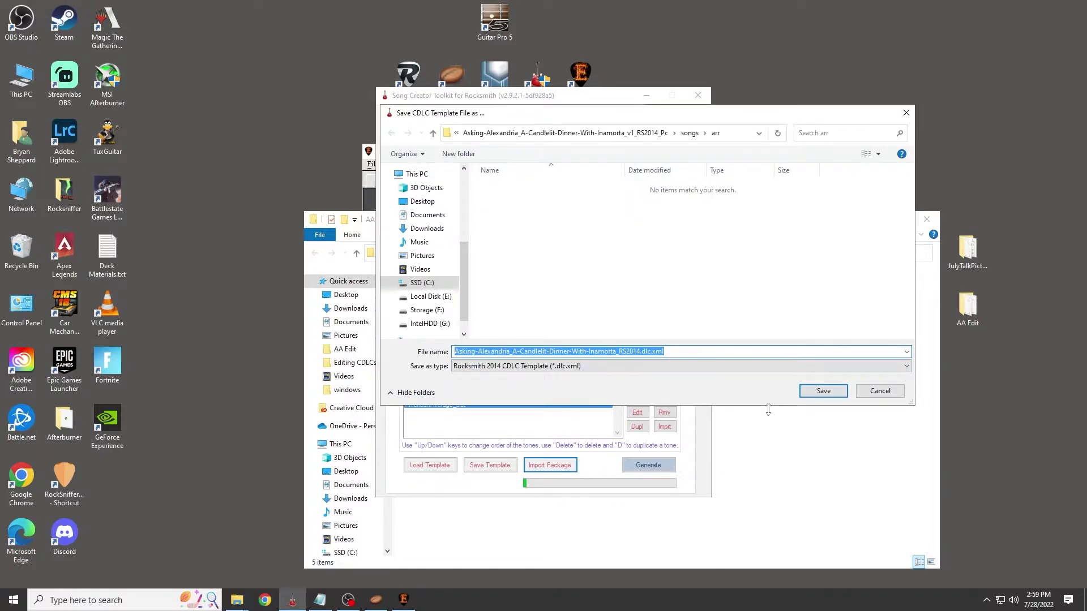
{"action": "left_click", "coordinate": [823, 391]}
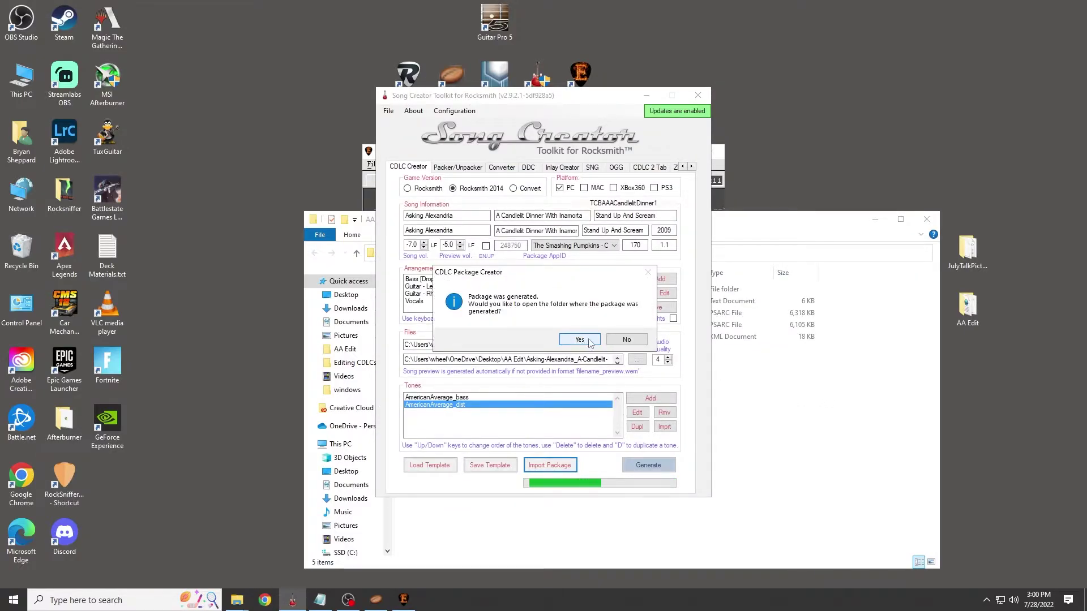
Copy the generated Asking-Alexandria_A-Candlelit-Dinner-With-Inamorta_v1_1_p.psarc from AA Edit into the Rocksmith2014 dlc folder.
{"action": "left_click", "coordinate": [579, 341]}
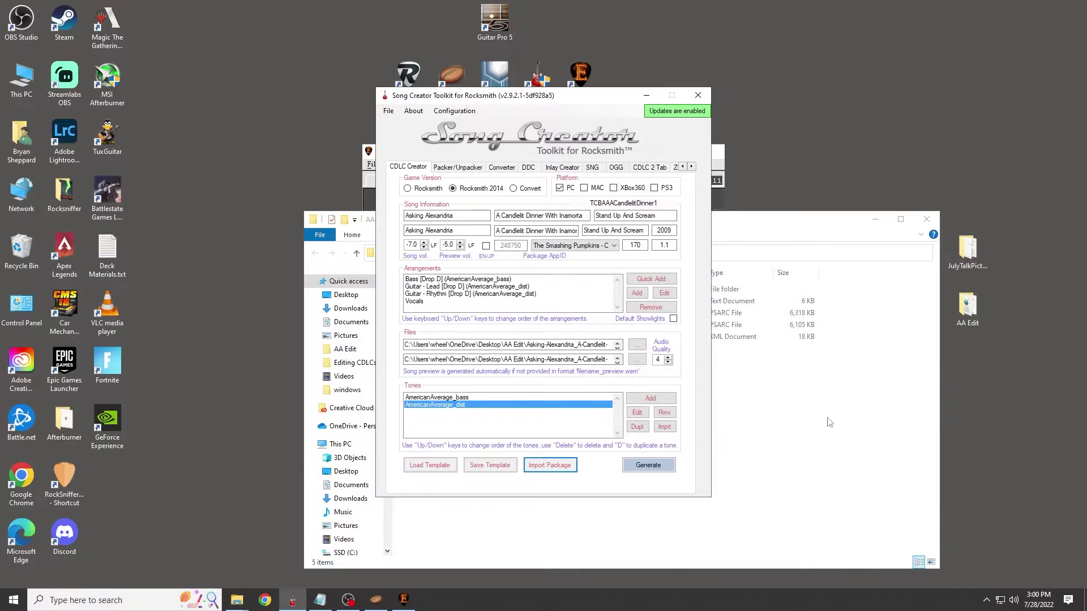
{"action": "left_click", "coordinate": [726, 383]}
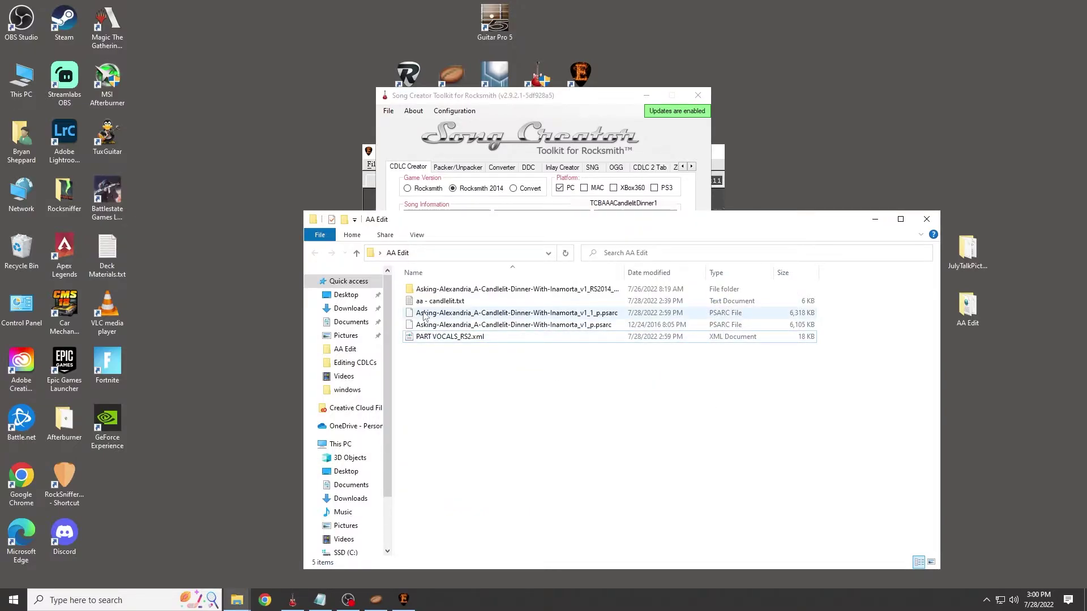
{"action": "left_click", "coordinate": [506, 314]}
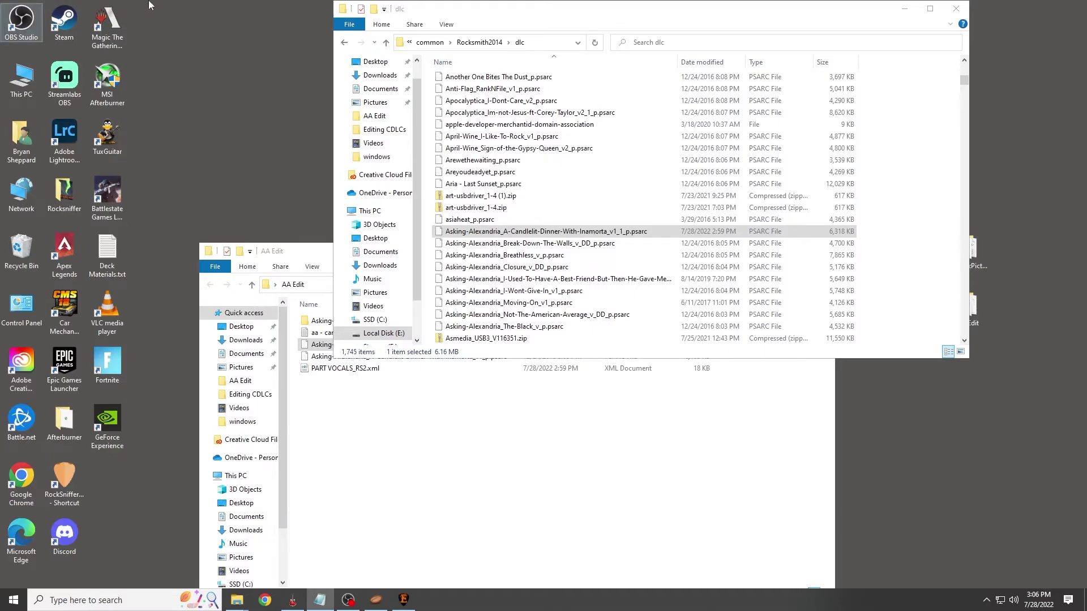
{"action": "left_click", "coordinate": [908, 13]}
{"action": "left_click", "coordinate": [909, 13]}
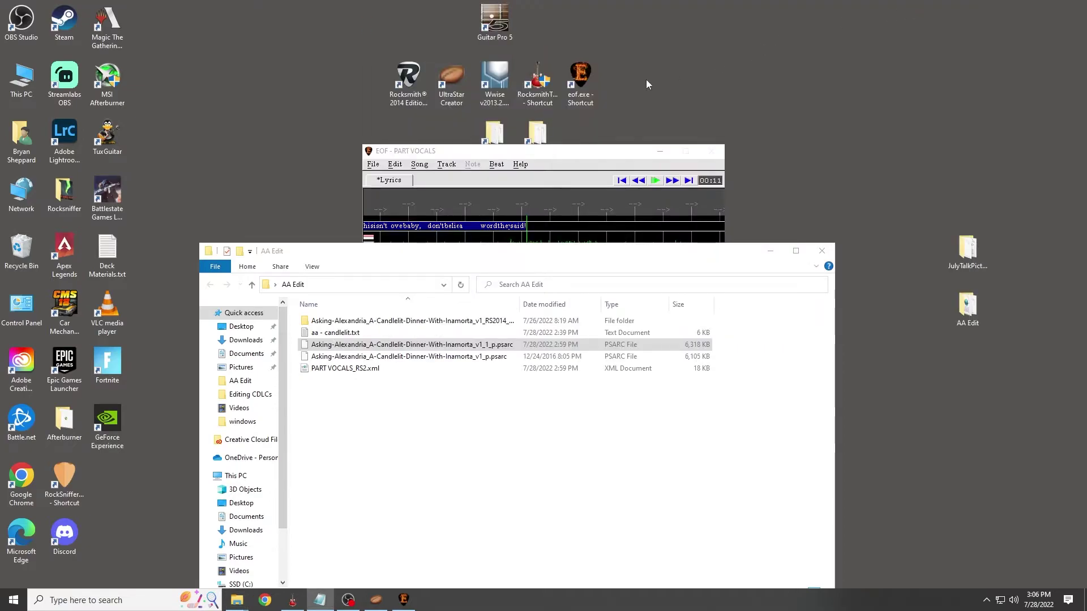
Launch Rocksmith 2014, play the new package's song on bass without tuning to check its lyrics, and quit the game.
{"action": "left_click", "coordinate": [408, 91]}
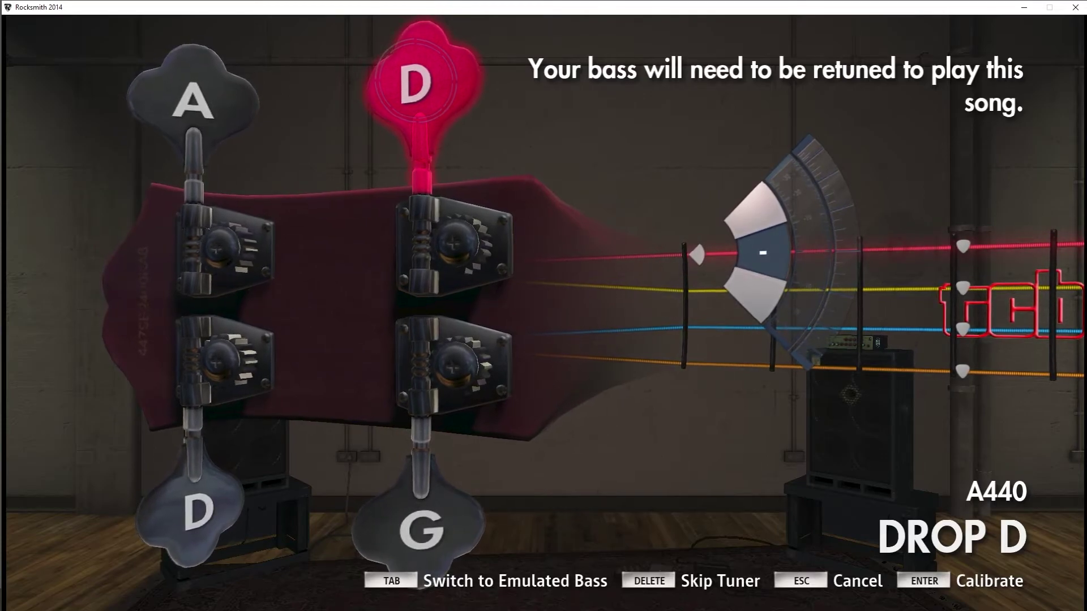
{"action": "key", "text": "Delete"}
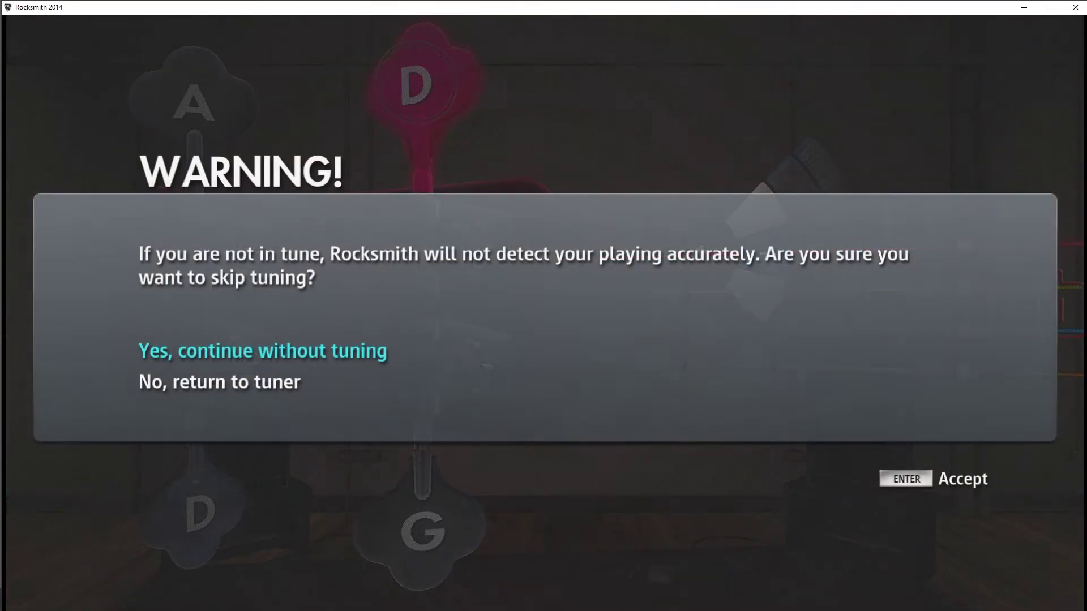
{"action": "key", "text": "Return"}
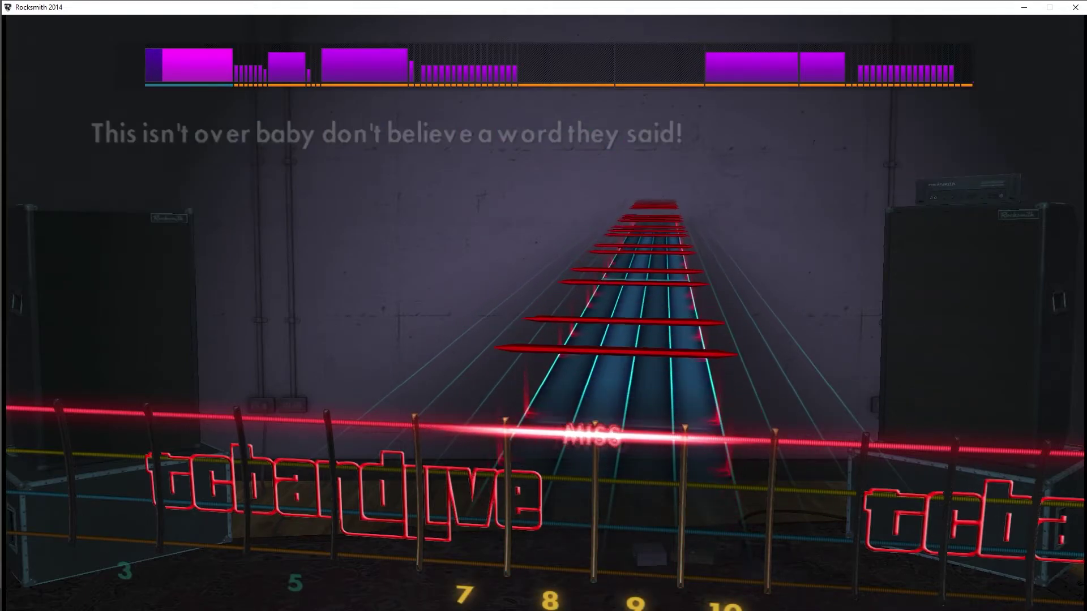
{"action": "key", "text": "Escape"}
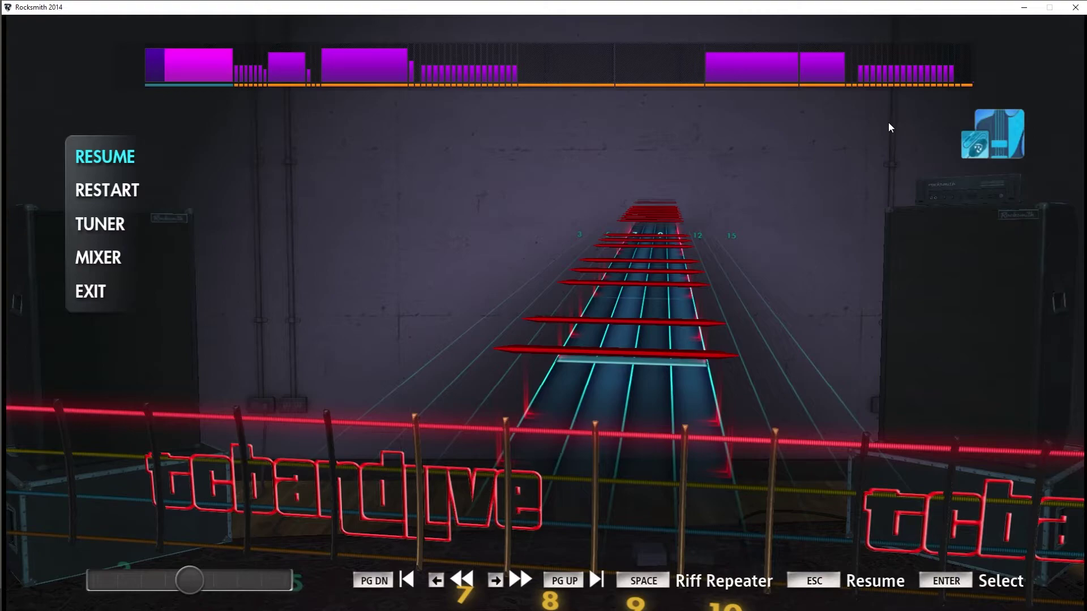
{"action": "left_click", "coordinate": [92, 295]}
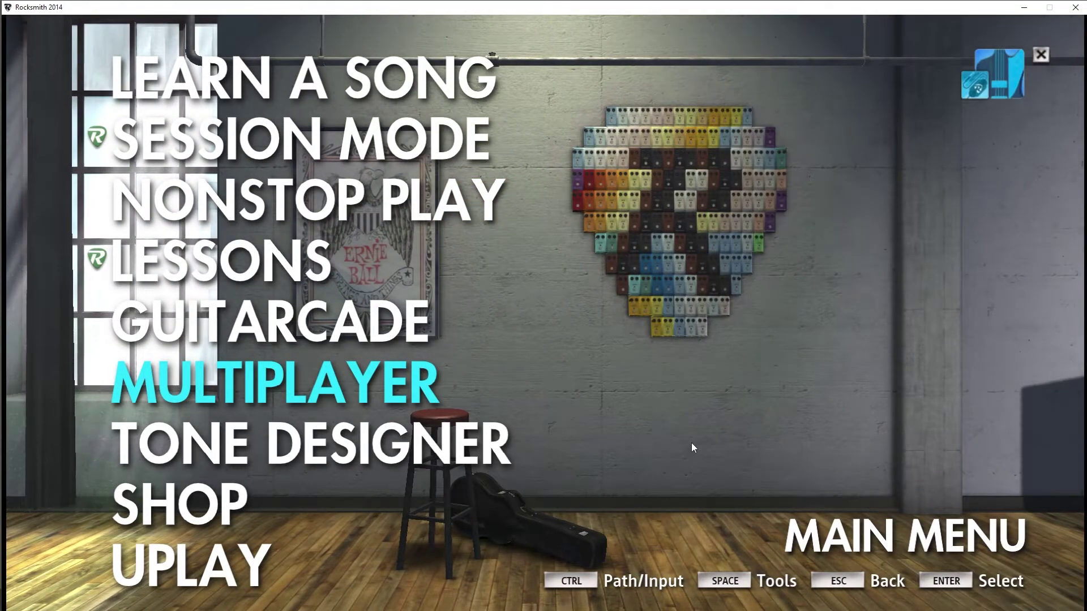
{"action": "key", "text": "Down"}
{"action": "key", "text": "Return"}
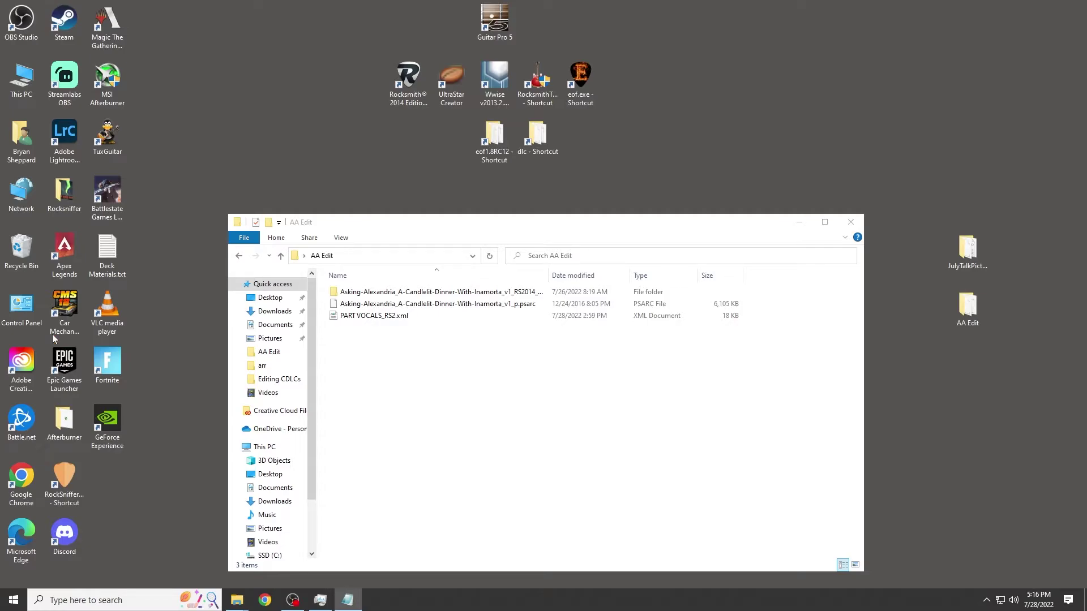
Open the Song Creator Toolkit and choose Asking-Alexandria_A-Candlelit-Dinner-With-Inamorta_v1_p.psarc from AA Edit as the package to import.
{"action": "left_click", "coordinate": [547, 96]}
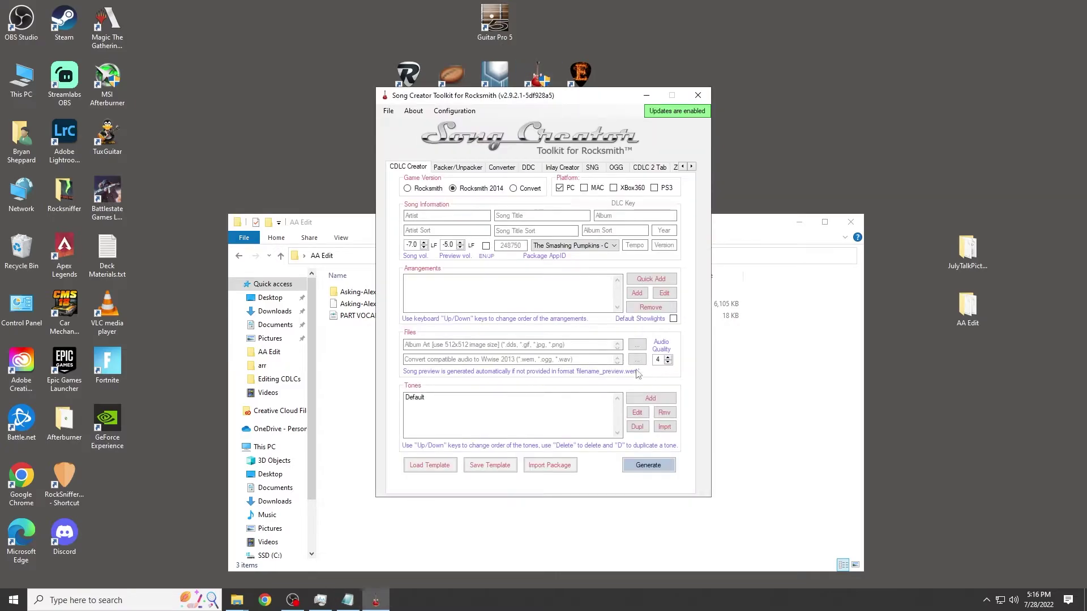
{"action": "left_click", "coordinate": [552, 465]}
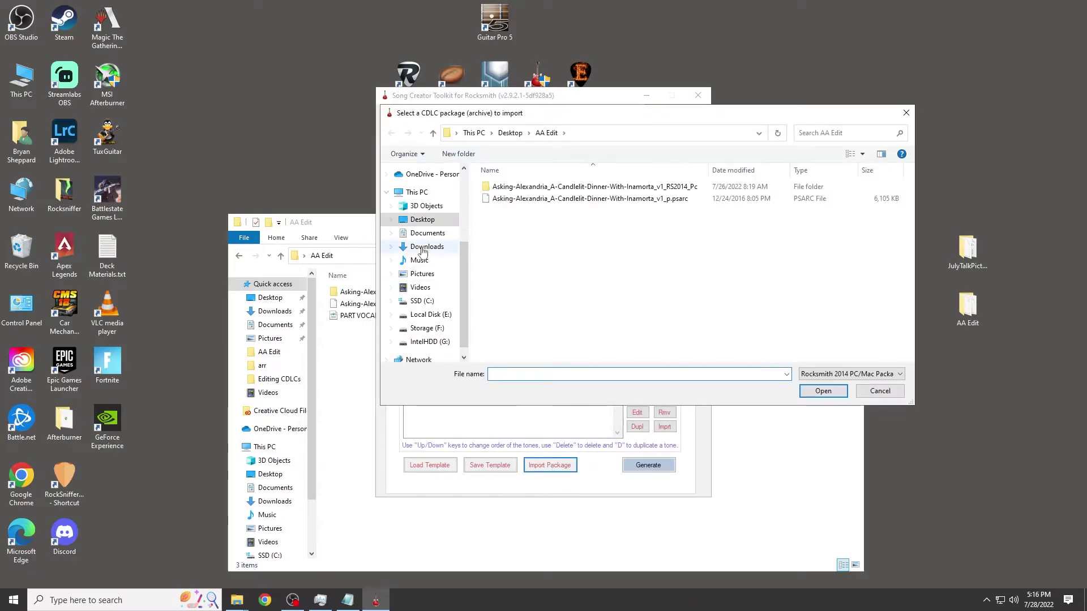
{"action": "left_click", "coordinate": [423, 221]}
{"action": "double_click", "coordinate": [503, 199]}
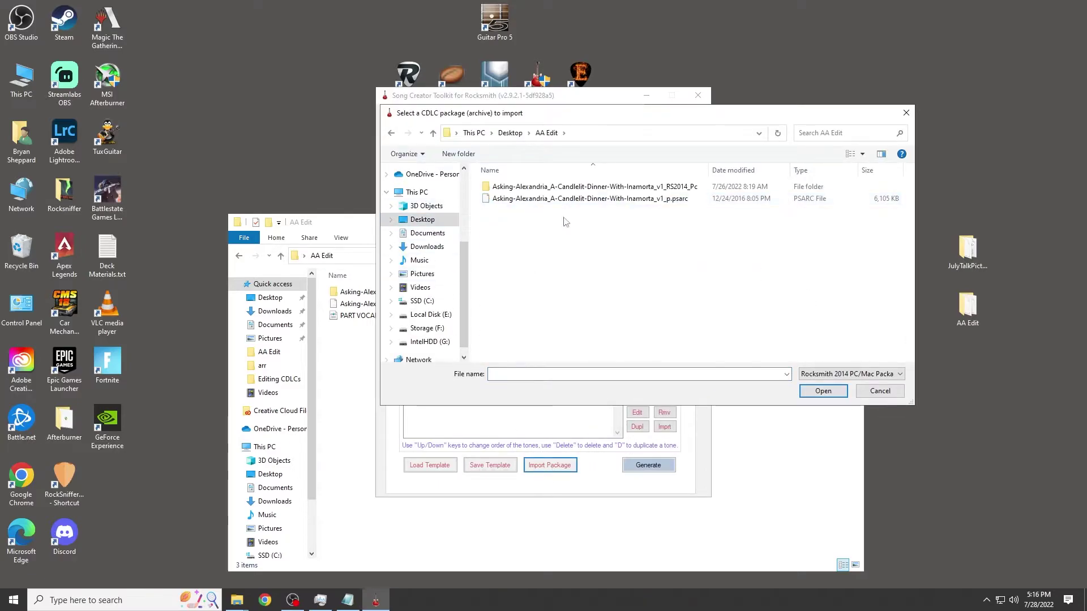
{"action": "left_click", "coordinate": [654, 203]}
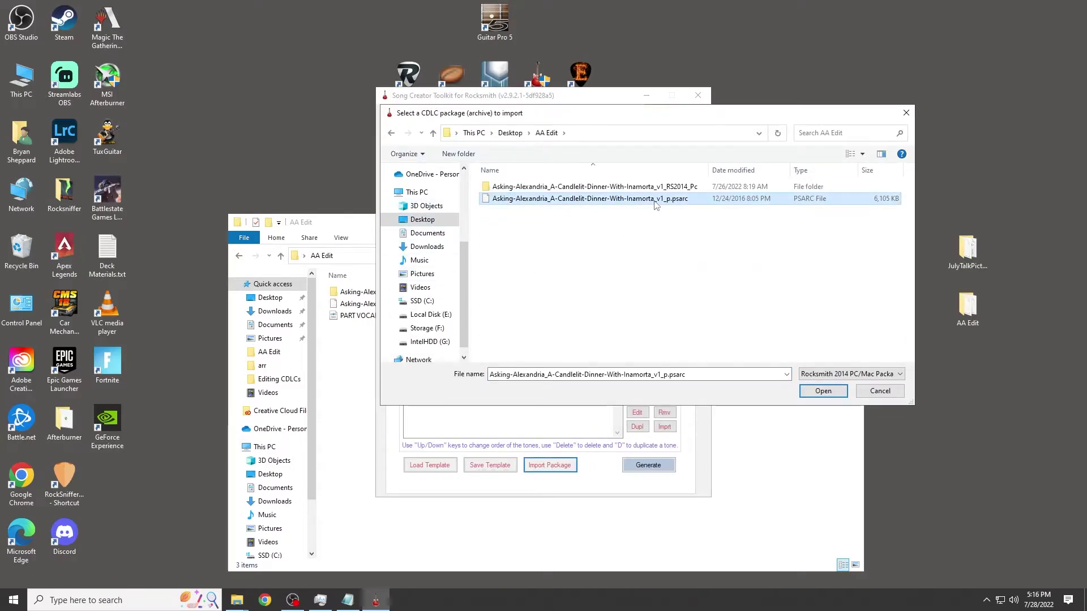
{"action": "left_click", "coordinate": [823, 392]}
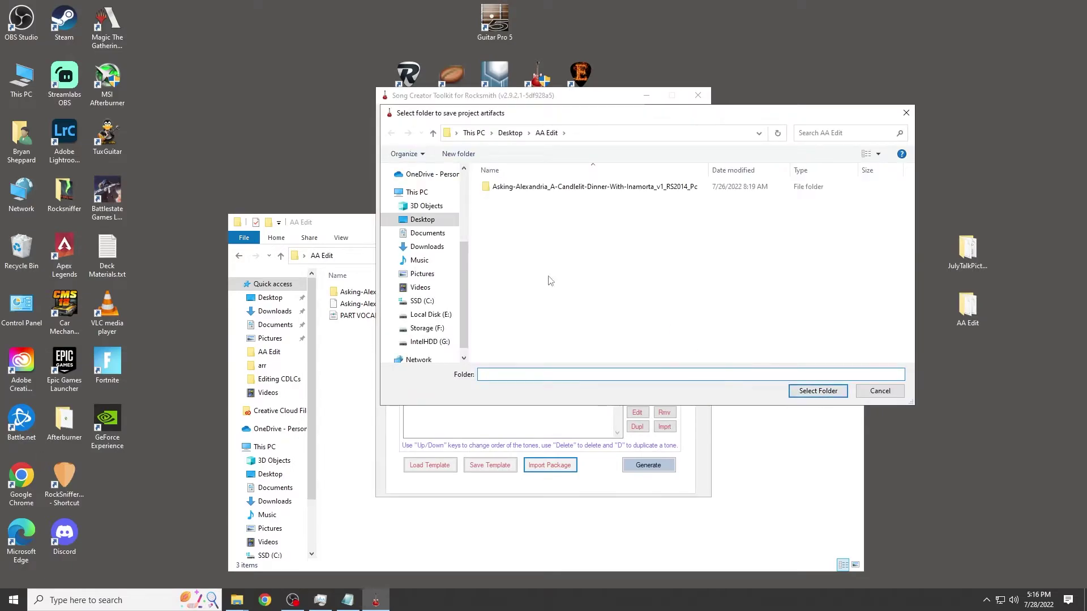
Create a folder named EditLead in AA Edit and import the package's project artifacts into it.
{"action": "right_click", "coordinate": [541, 241]}
{"action": "mouse_move", "coordinate": [623, 357]}
{"action": "left_click", "coordinate": [689, 364]}
{"action": "type", "text": "EditLead"}
{"action": "key", "text": "Return"}
{"action": "key", "text": "Return"}
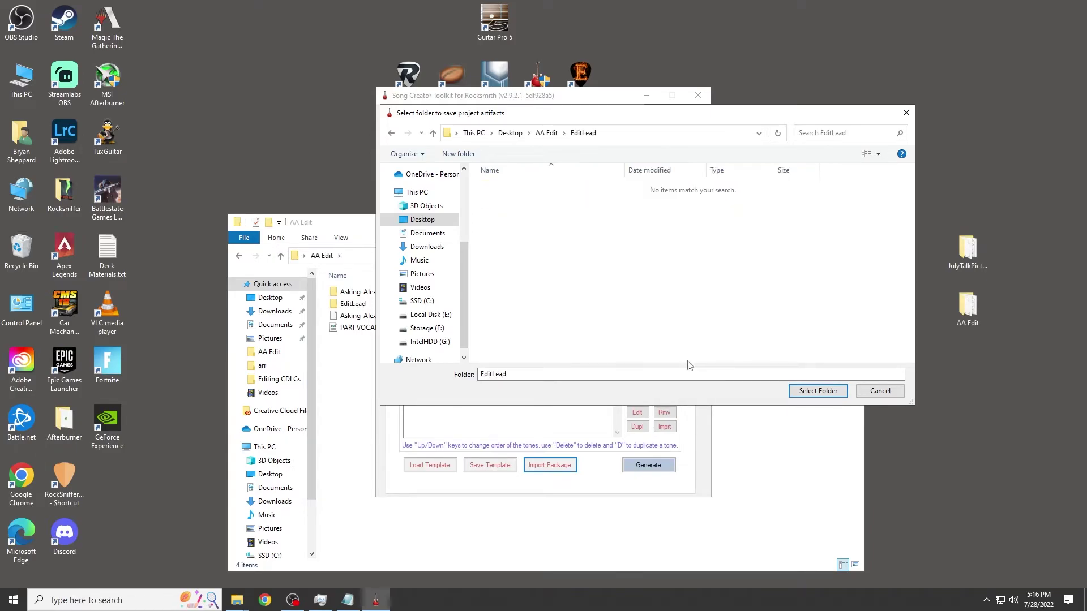
{"action": "left_click", "coordinate": [818, 391]}
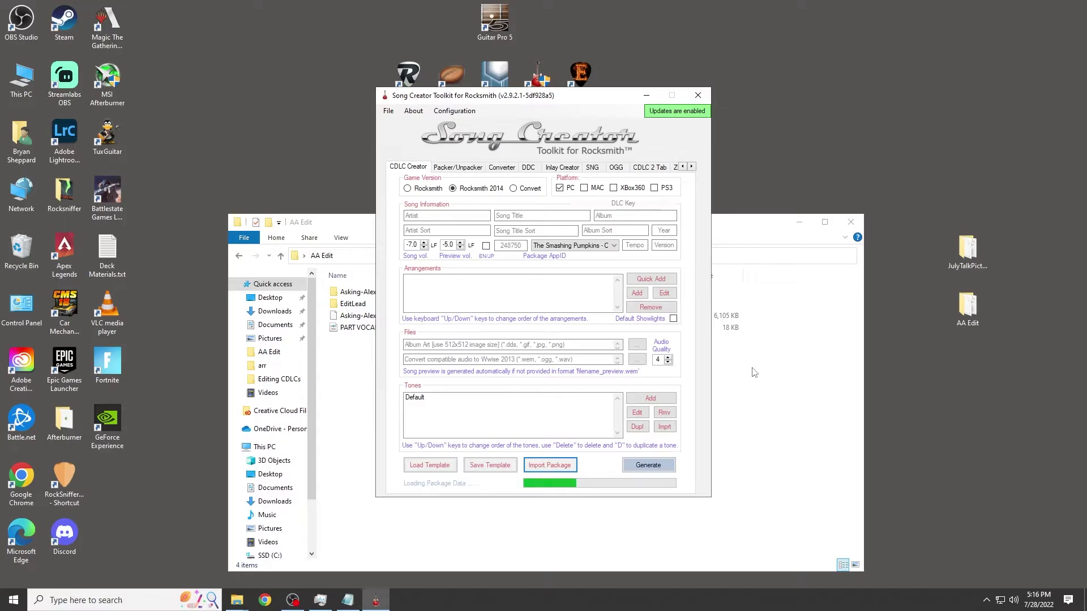
{"action": "left_click", "coordinate": [620, 340]}
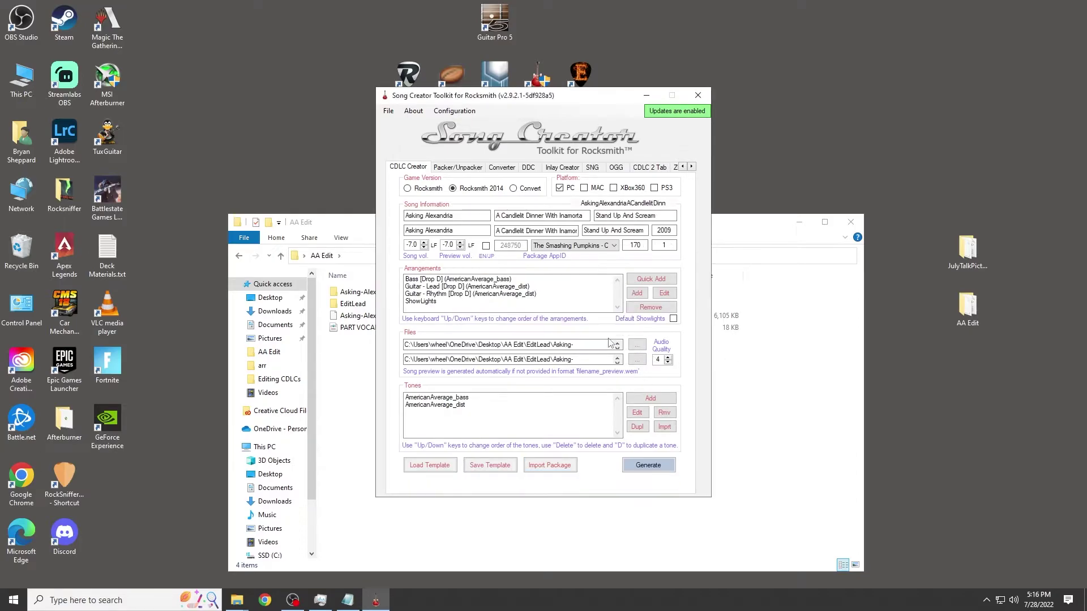
Review the AmericanAverage_bass tone's settings and the lead and rhythm guitar arrangements in the imported package.
{"action": "left_click", "coordinate": [456, 398]}
{"action": "left_click", "coordinate": [638, 414]}
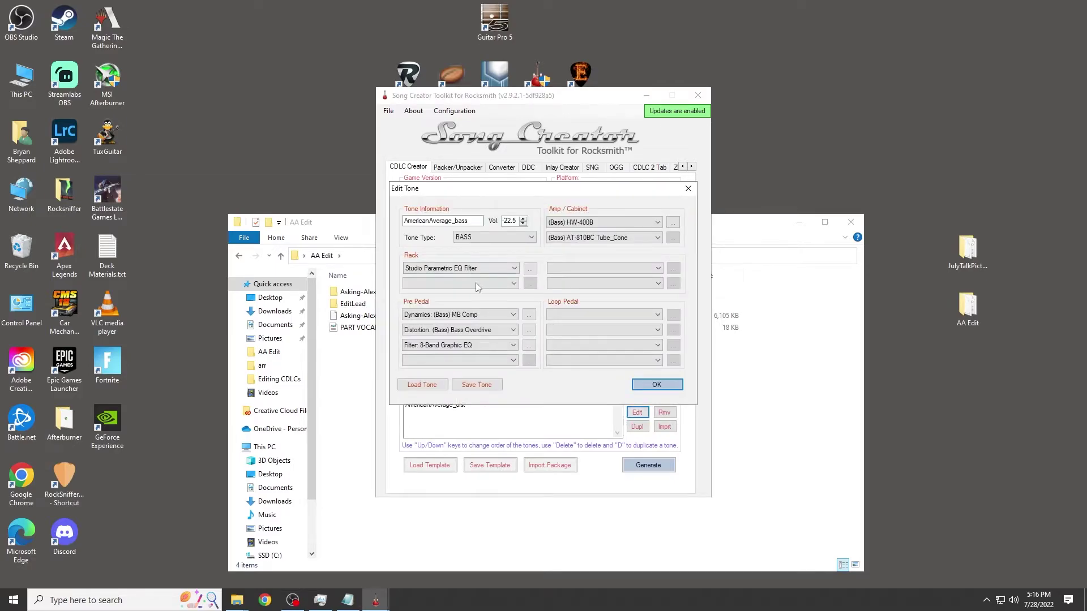
{"action": "left_click", "coordinate": [668, 390]}
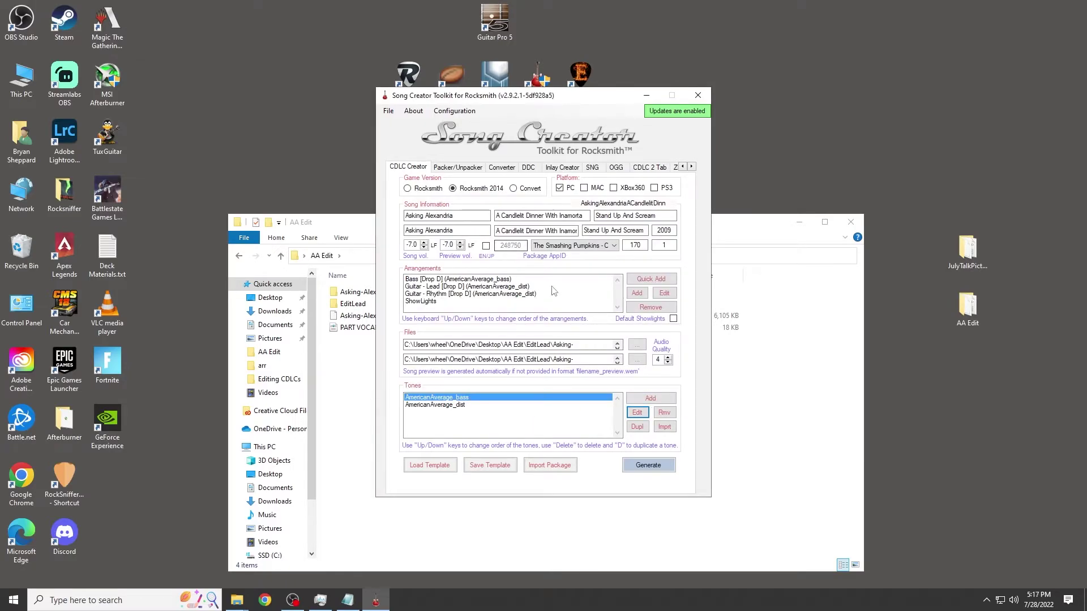
{"action": "left_click", "coordinate": [463, 287]}
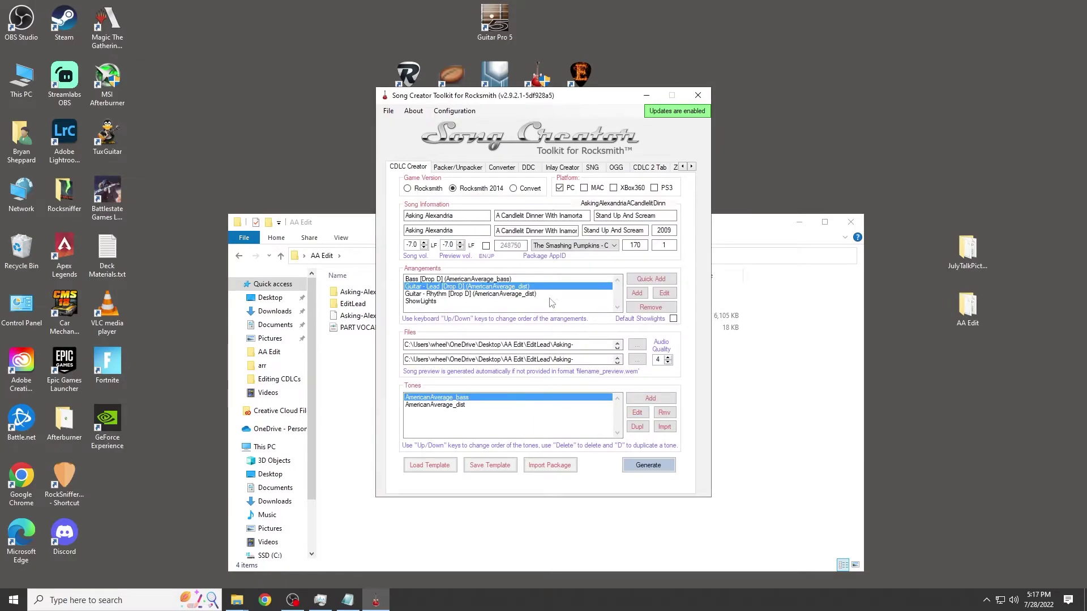
{"action": "left_click", "coordinate": [466, 294]}
{"action": "left_click", "coordinate": [473, 287]}
Switch to EOF and start a new song from song_askingalexandriaacandlelitdinn_fixed.ogg in the EditLead package's EOF folder.
{"action": "left_click", "coordinate": [646, 96]}
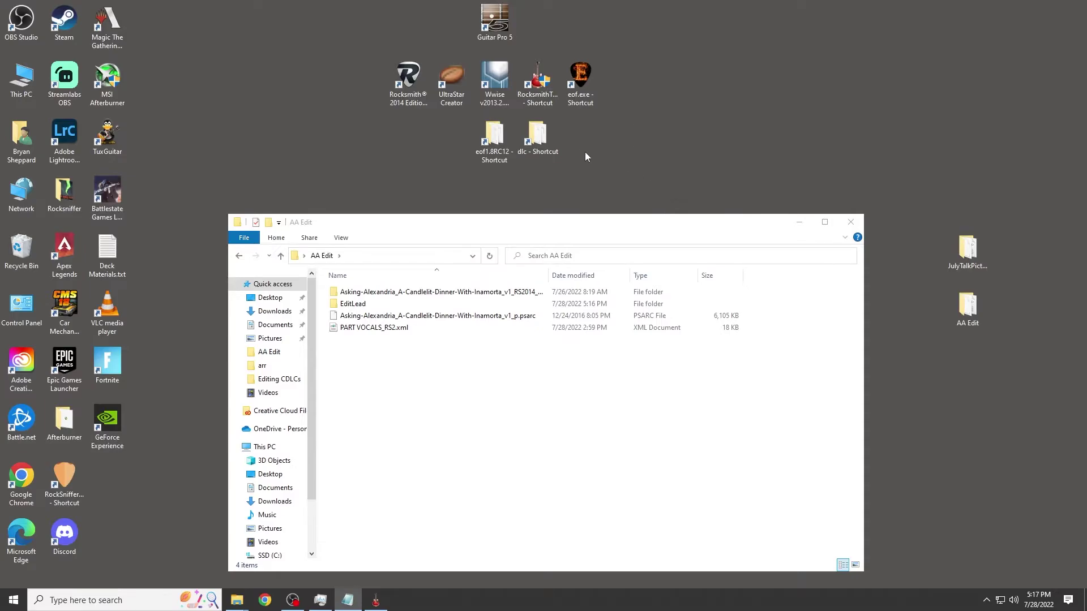
{"action": "double_click", "coordinate": [580, 79]}
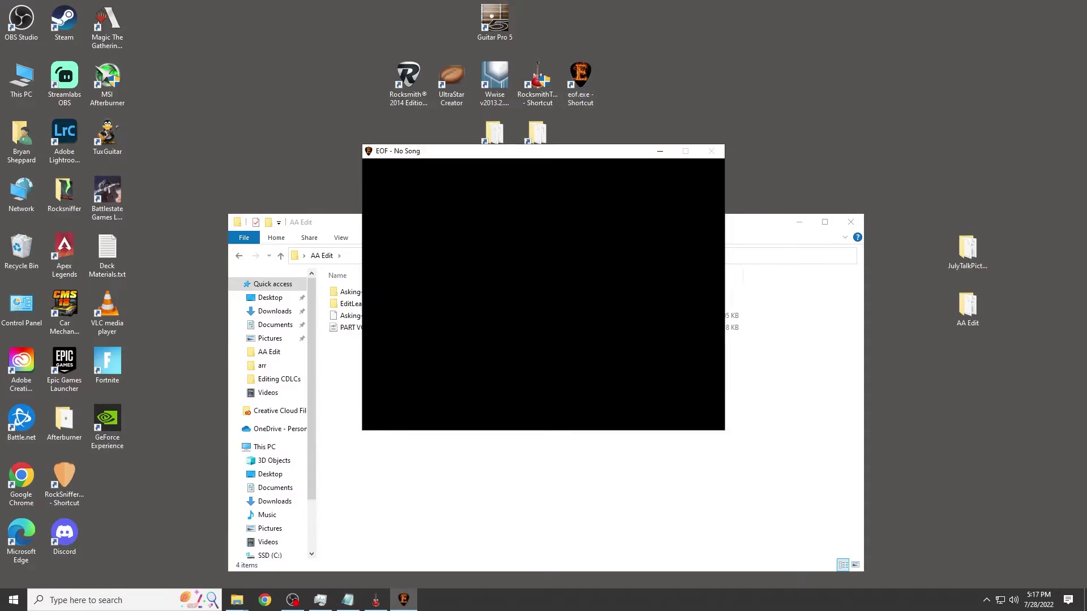
{"action": "left_click", "coordinate": [372, 165]}
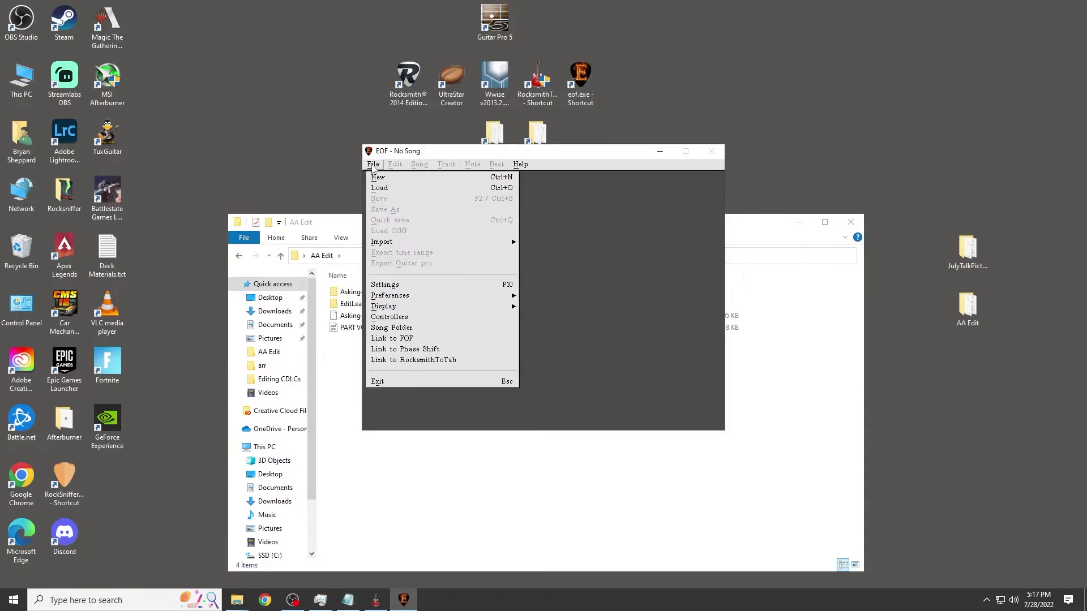
{"action": "left_click", "coordinate": [376, 177]}
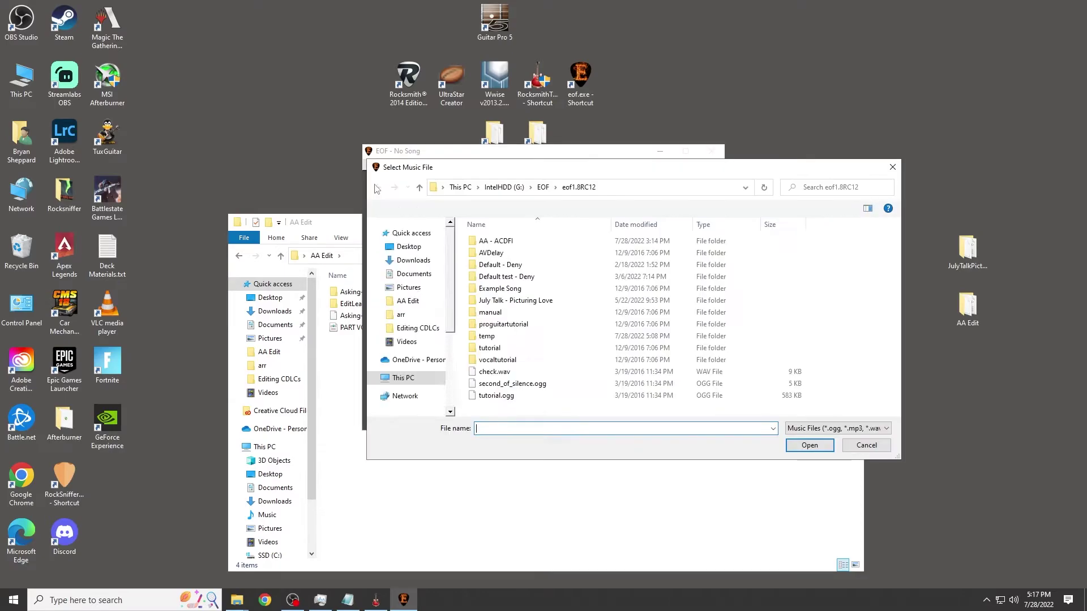
{"action": "left_click", "coordinate": [409, 273]}
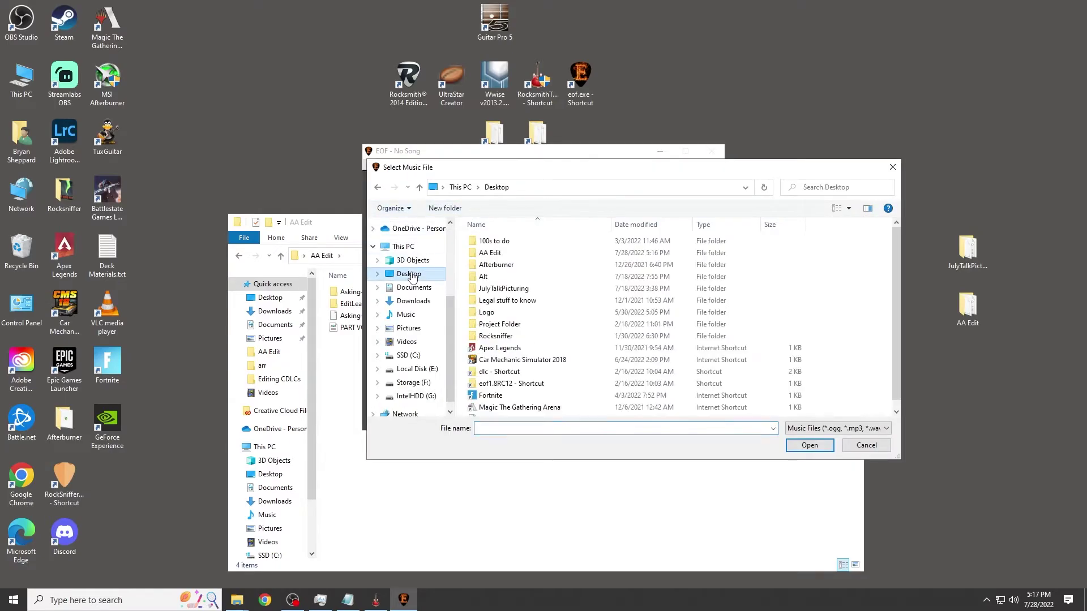
{"action": "double_click", "coordinate": [491, 253]}
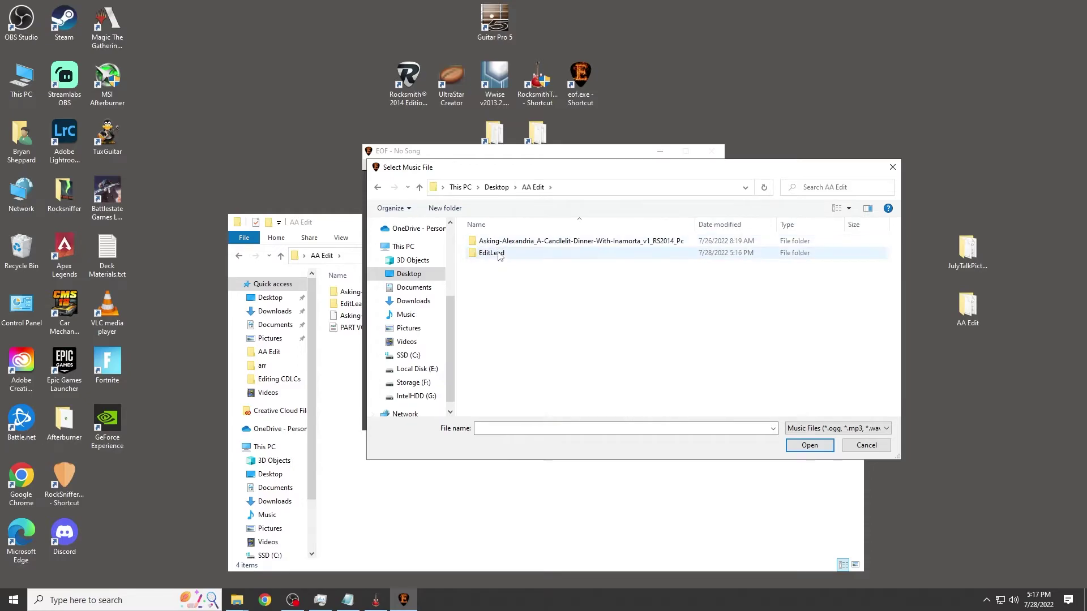
{"action": "double_click", "coordinate": [500, 255]}
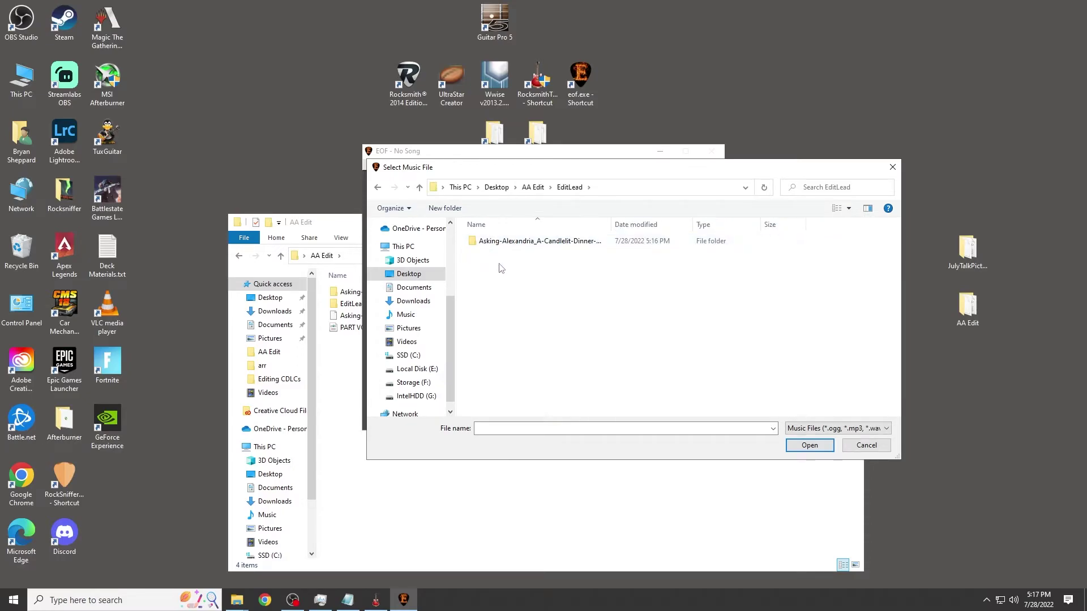
{"action": "double_click", "coordinate": [507, 242]}
{"action": "double_click", "coordinate": [508, 243]}
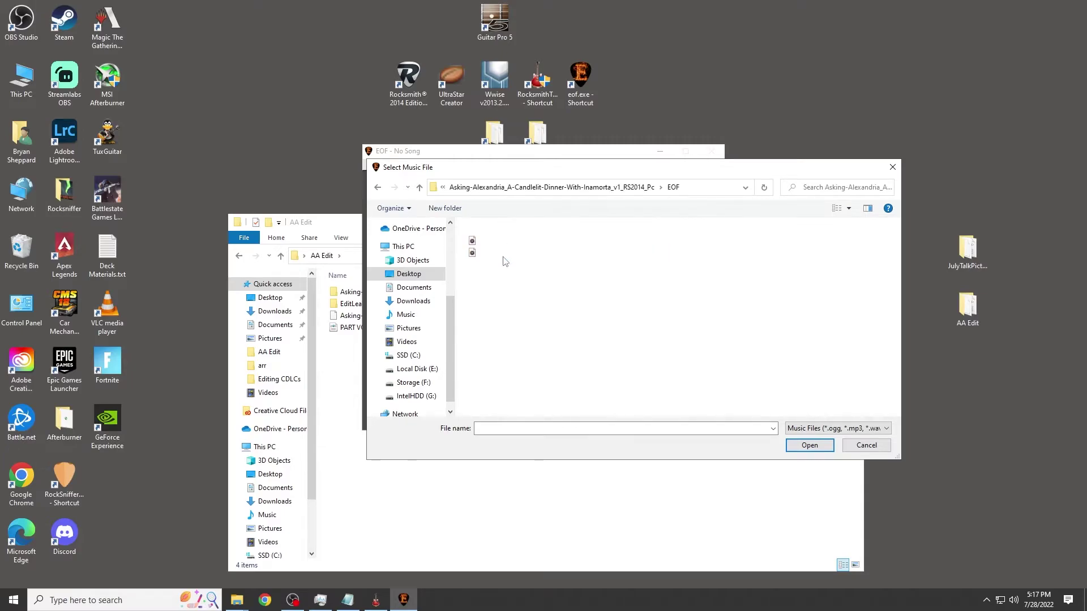
{"action": "left_click_drag", "start_coordinate": [545, 225], "coordinate": [674, 225]}
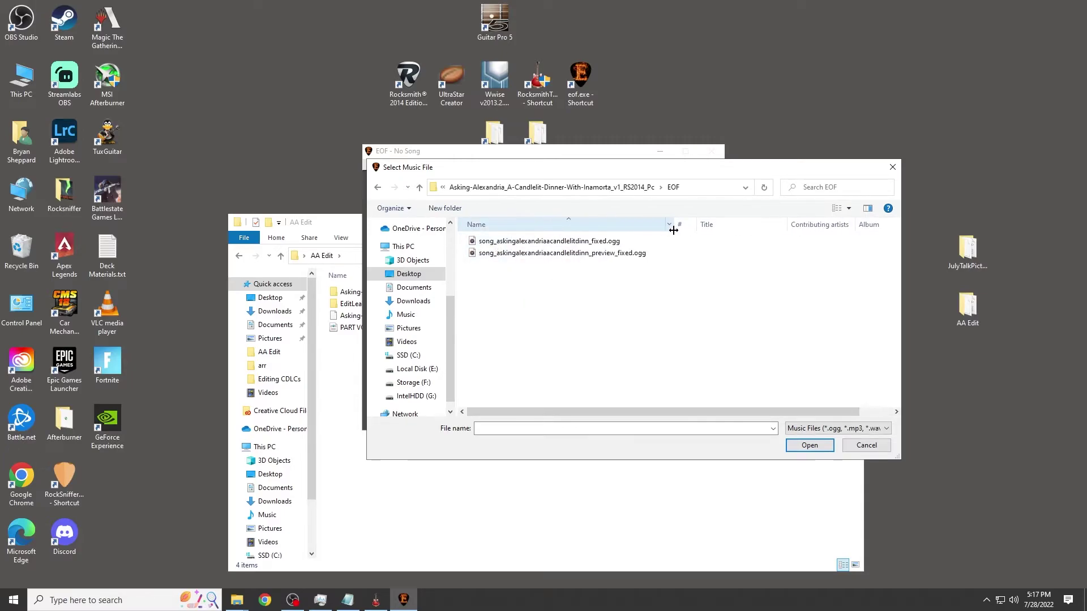
{"action": "left_click", "coordinate": [581, 242]}
{"action": "left_click", "coordinate": [810, 447]}
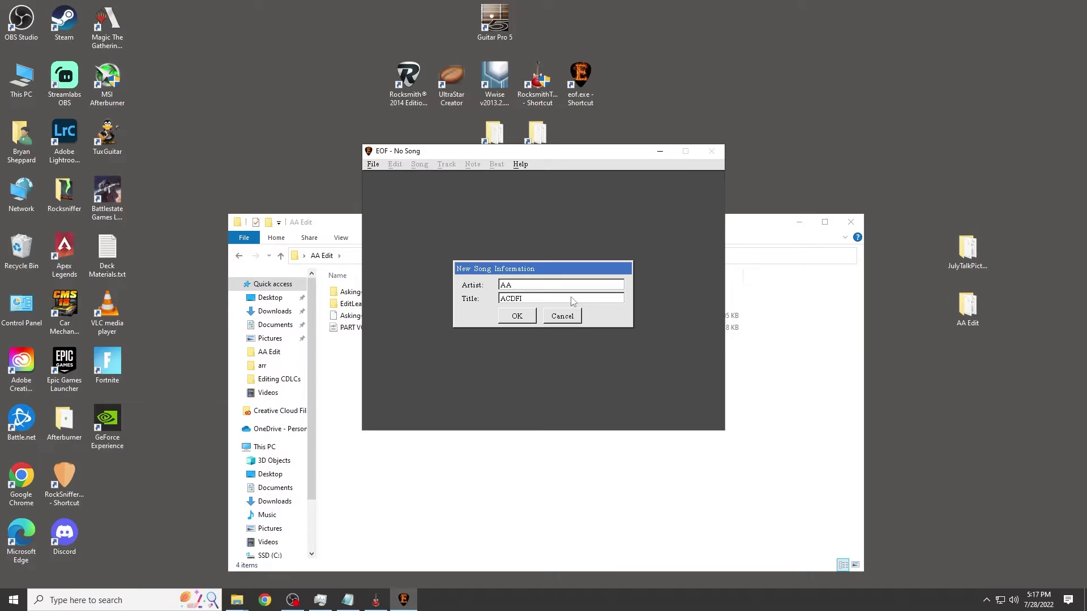
Create the song with artist AA and title ACDFI in a new folder named AA - ACDFI6, showing the Amazing difficulty.
{"action": "left_click", "coordinate": [517, 316]}
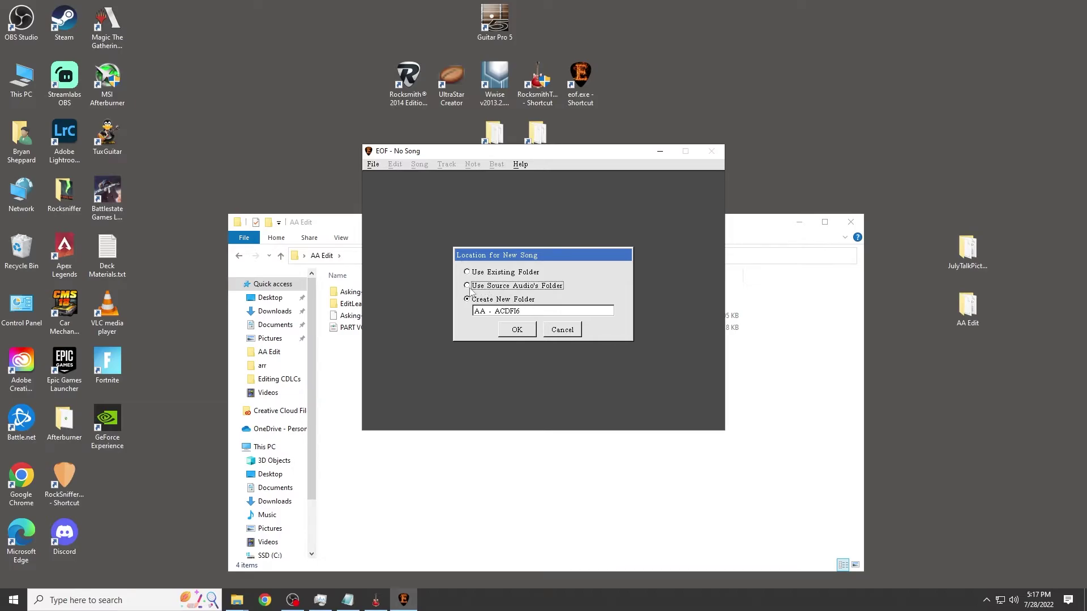
{"action": "left_click", "coordinate": [520, 330]}
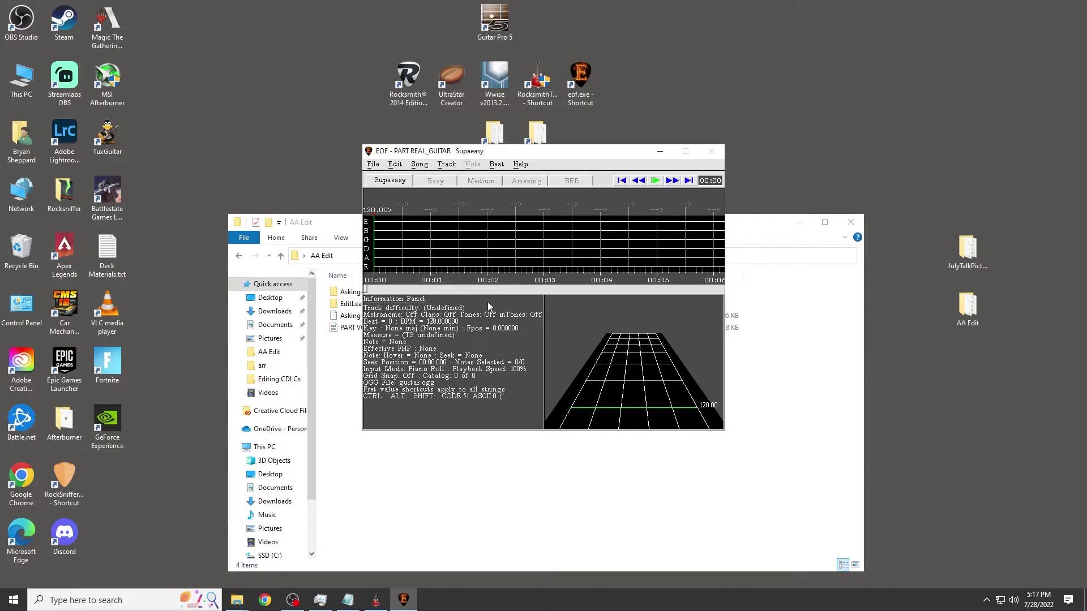
{"action": "left_click", "coordinate": [527, 180]}
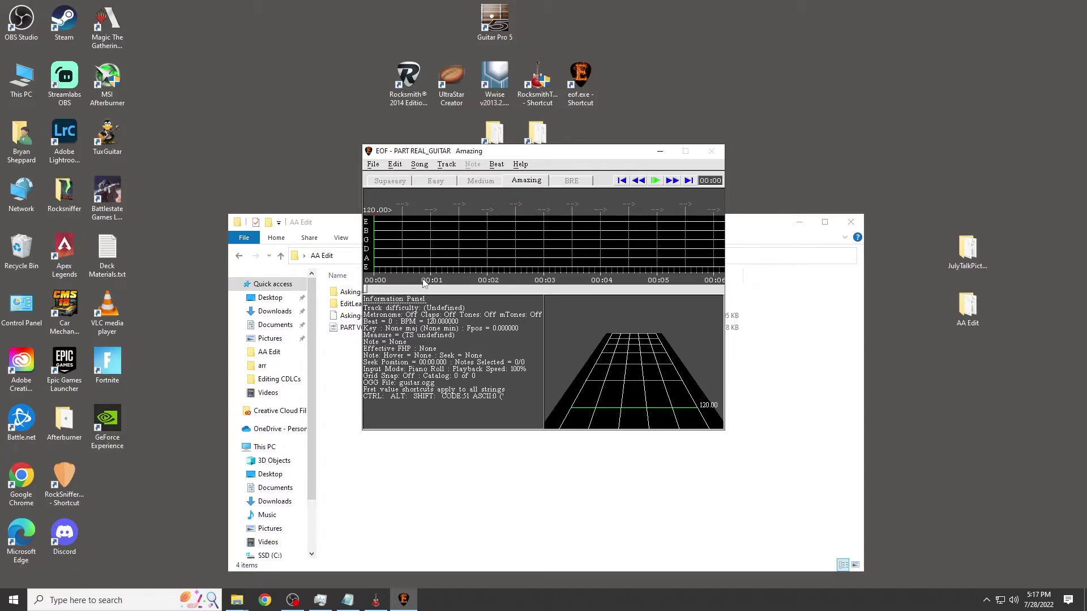
{"action": "scroll", "coordinate": [433, 243], "scroll_direction": "down", "scroll_amount": 5}
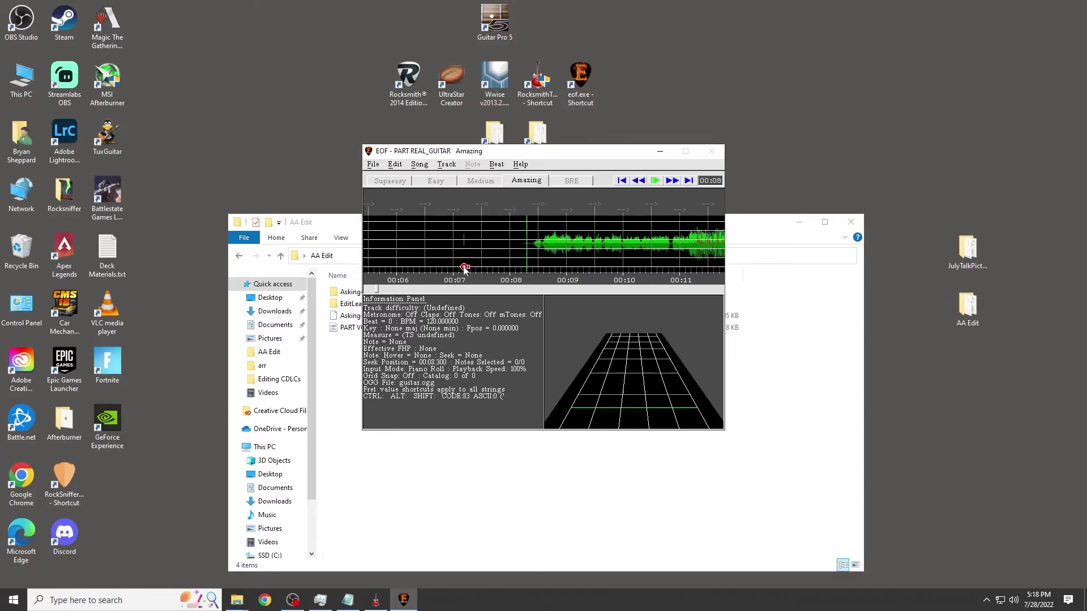
Import the Rocksmith arrangement askingalexandriaacandlelitdinn_lead.xml into the guitar track.
{"action": "left_click", "coordinate": [373, 164]}
{"action": "mouse_move", "coordinate": [427, 247]}
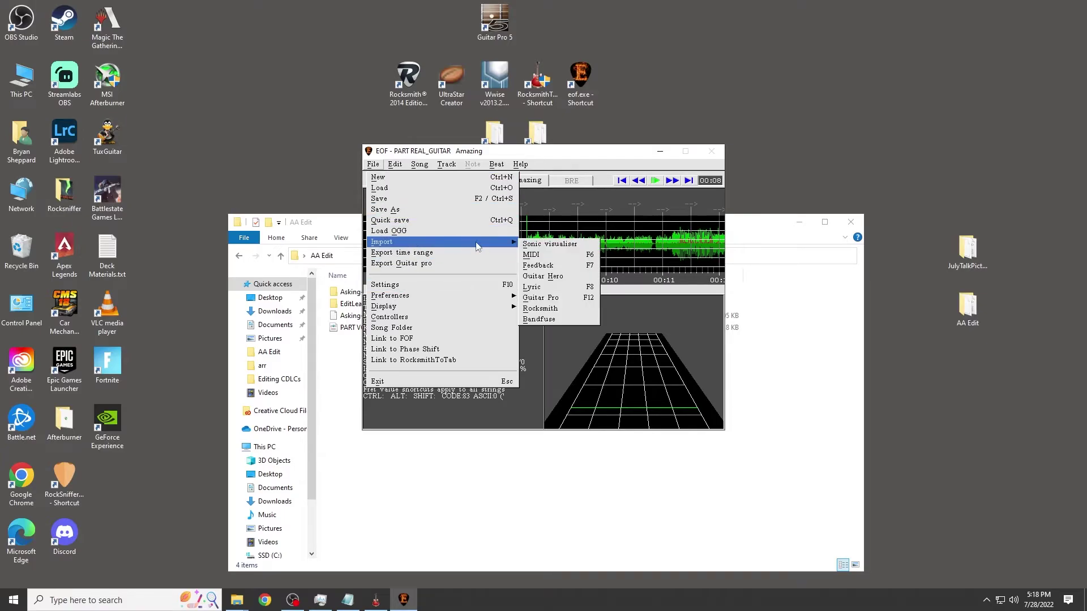
{"action": "mouse_move", "coordinate": [506, 244]}
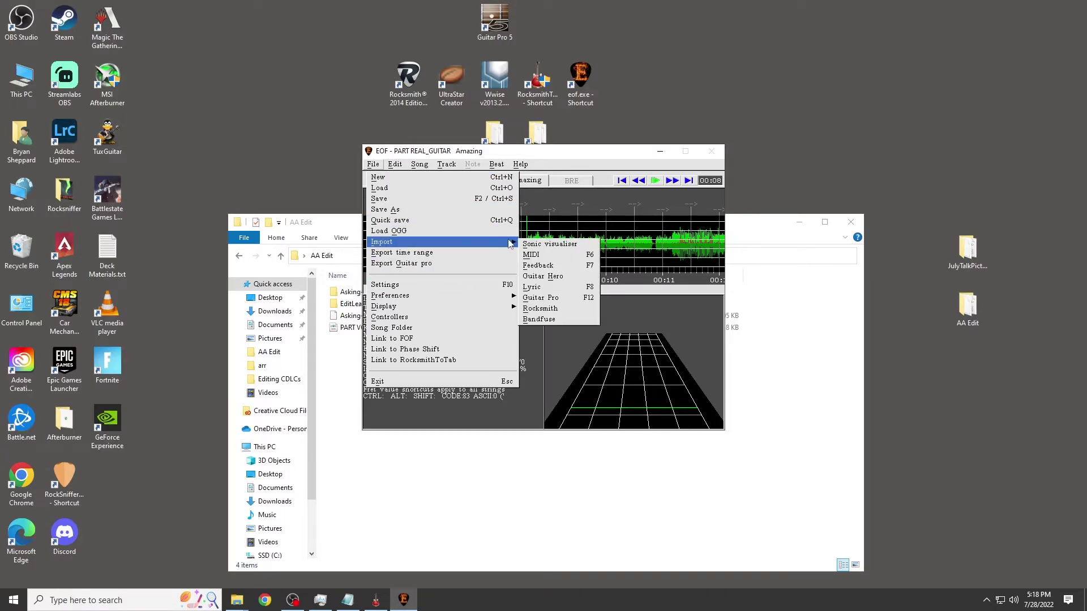
{"action": "left_click", "coordinate": [541, 309]}
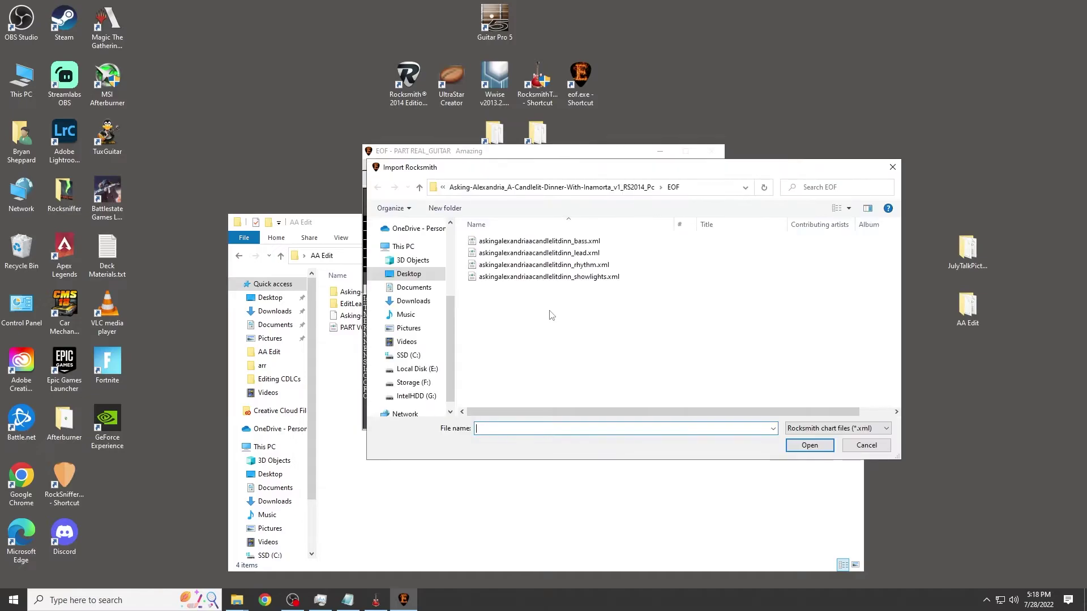
{"action": "left_click", "coordinate": [573, 253]}
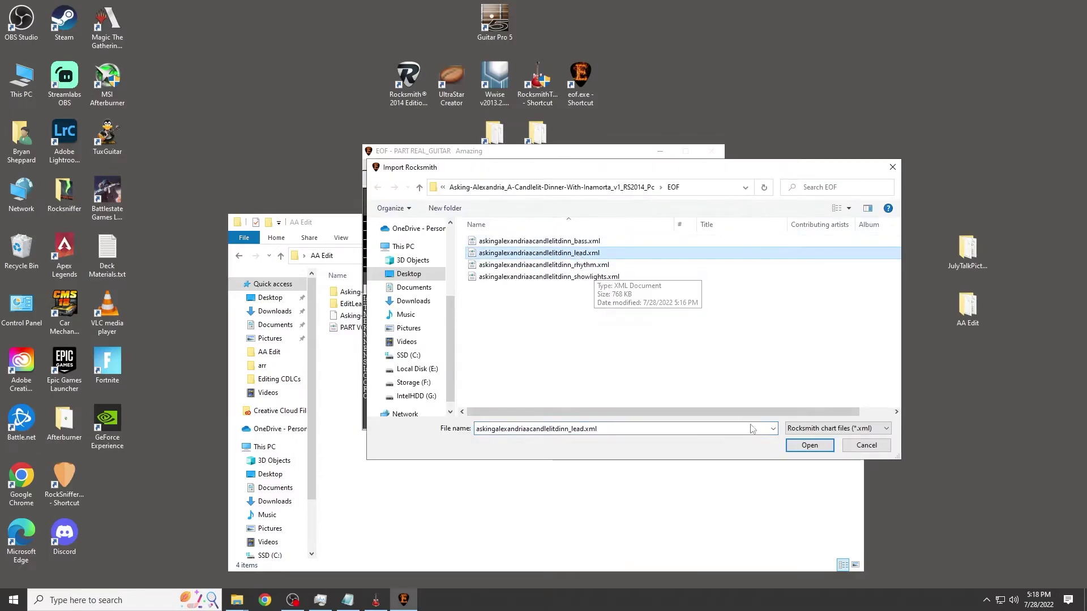
{"action": "left_click", "coordinate": [810, 445]}
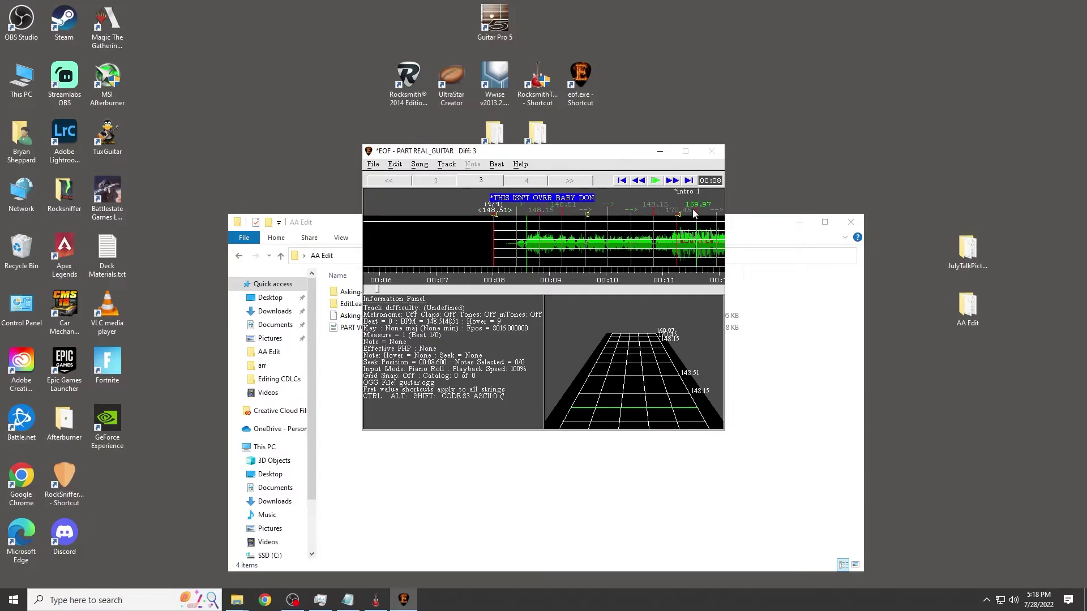
Switch the imported lead chart to difficulty 0 and review its notes from the intro onward.
{"action": "scroll", "coordinate": [574, 215], "scroll_direction": "down", "scroll_amount": 15}
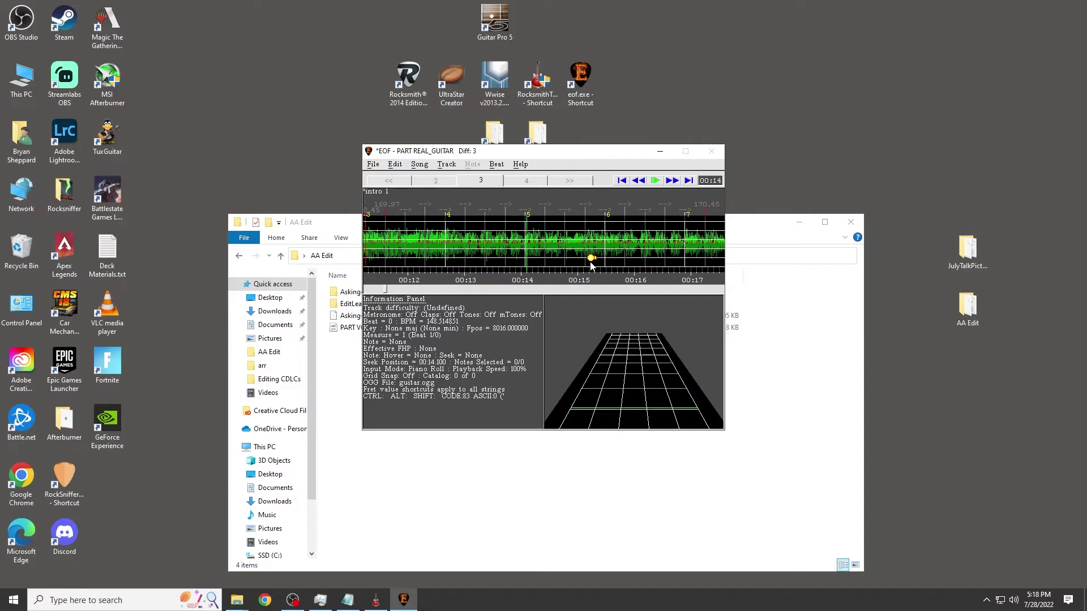
{"action": "scroll", "coordinate": [635, 268], "scroll_direction": "up", "scroll_amount": 14}
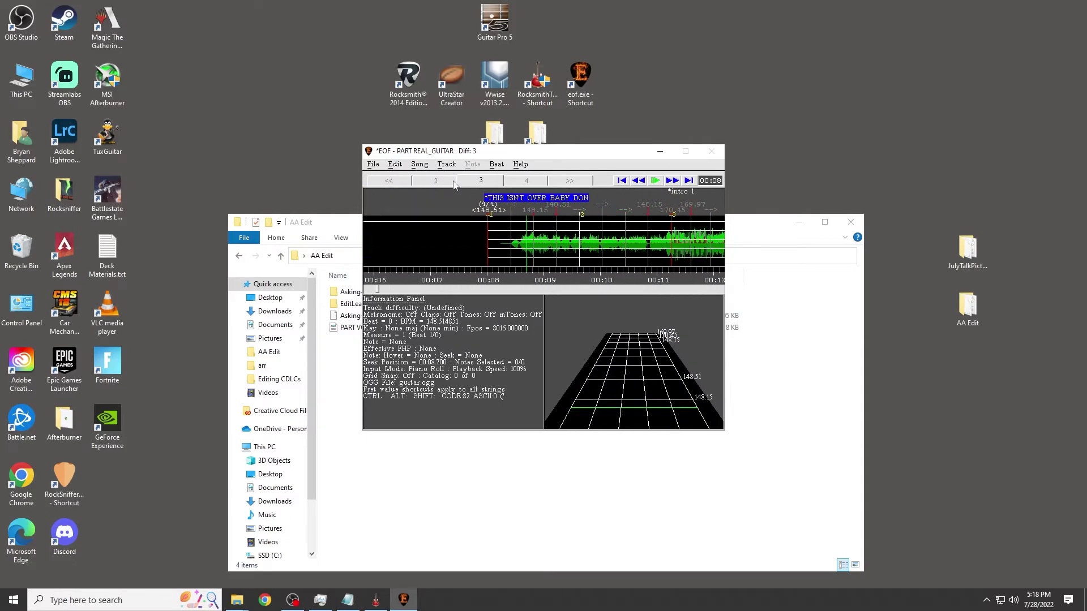
{"action": "left_click", "coordinate": [399, 181]}
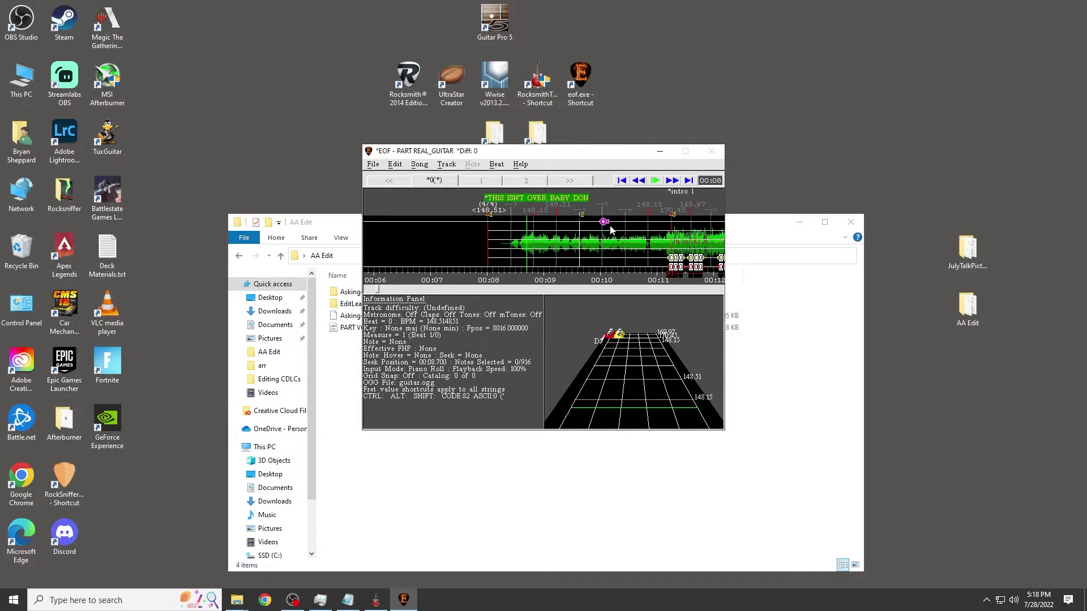
{"action": "scroll", "coordinate": [588, 232], "scroll_direction": "down", "scroll_amount": 4}
{"action": "scroll", "coordinate": [587, 263], "scroll_direction": "down", "scroll_amount": 20}
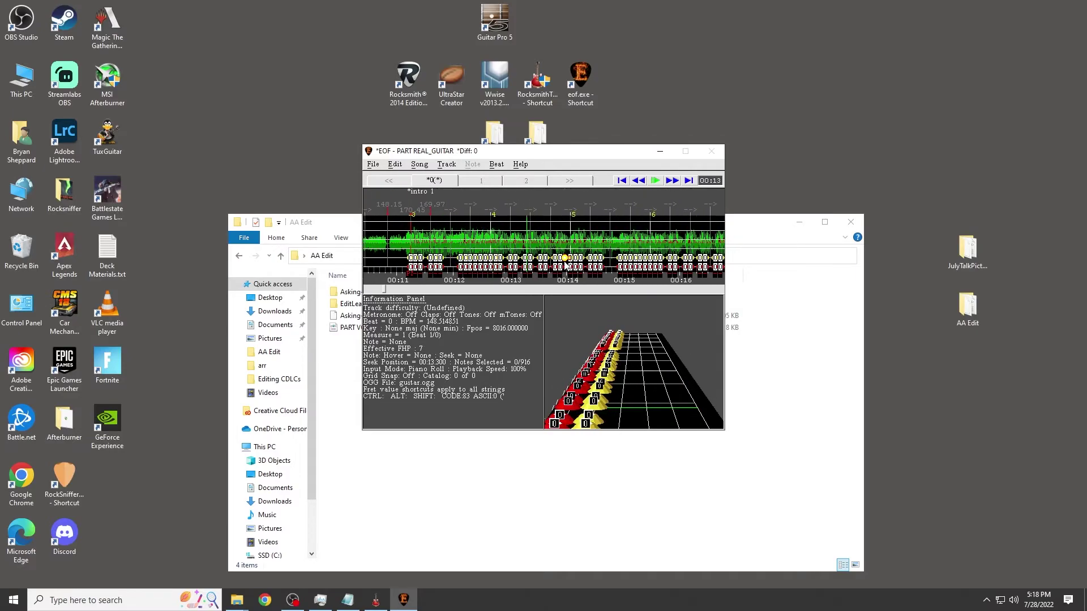
{"action": "scroll", "coordinate": [562, 245], "scroll_direction": "down", "scroll_amount": 10}
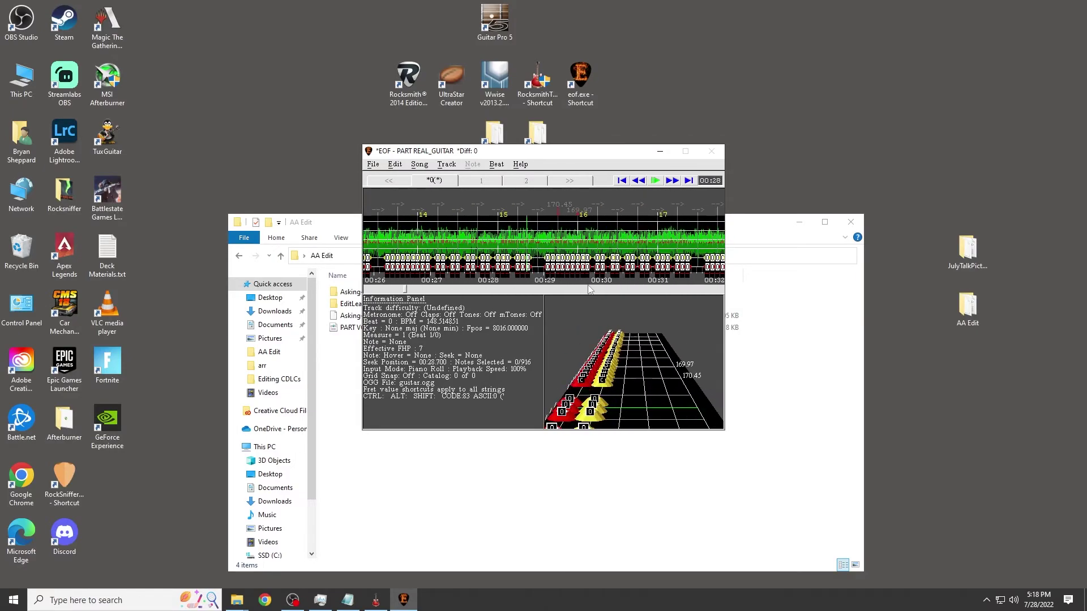
Extend the final two-string chord at measure 143 to a length of about 2400 ms.
{"action": "left_click", "coordinate": [661, 289]}
{"action": "left_click_drag", "start_coordinate": [662, 290], "coordinate": [684, 296]}
{"action": "scroll", "coordinate": [683, 296], "scroll_direction": "down", "scroll_amount": 15}
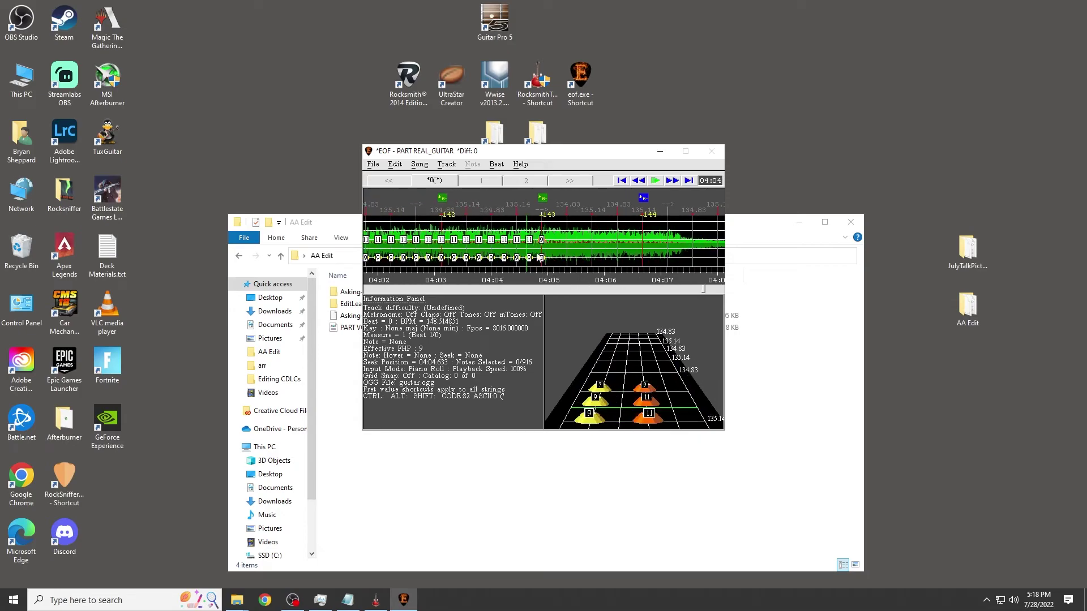
{"action": "left_click", "coordinate": [542, 240]}
{"action": "key", "text": "bracketright"}
{"action": "key", "text": "bracketright"}
{"action": "key", "text": "bracketright"}
{"action": "key", "text": "bracketright"}
{"action": "key", "text": "bracketright"}
{"action": "key", "text": "bracketright"}
{"action": "key", "text": "bracketright"}
{"action": "key", "text": "bracketright"}
{"action": "key", "text": "bracketright"}
{"action": "key", "text": "bracketright"}
{"action": "key", "text": "bracketright"}
{"action": "key", "text": "bracketright"}
{"action": "key", "text": "bracketright"}
{"action": "key", "text": "bracketright"}
{"action": "key", "text": "bracketright"}
{"action": "key", "text": "bracketright"}
{"action": "key", "text": "bracketright"}
{"action": "key", "text": "bracketright"}
{"action": "key", "text": "bracketright"}
{"action": "key", "text": "bracketright"}
{"action": "key", "text": "bracketright"}
{"action": "key", "text": "bracketright"}
{"action": "key", "text": "bracketright"}
{"action": "key", "text": "bracketright"}
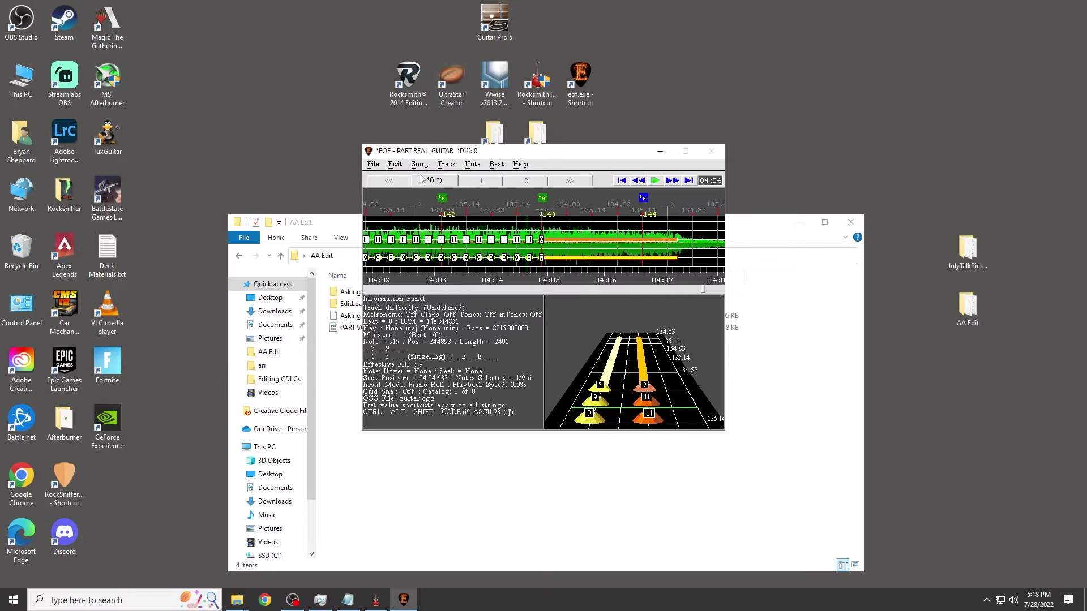
Save the song, adding a Rocksmith phrase marker named Intro at the intro section and keeping the extended chord across the boundary.
{"action": "left_click", "coordinate": [373, 164]}
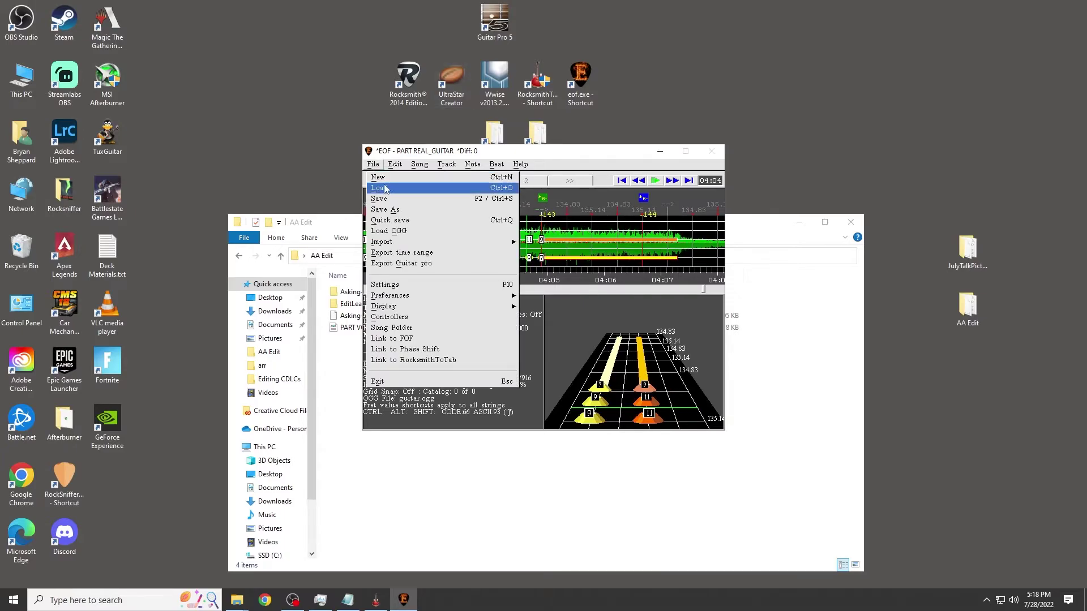
{"action": "left_click", "coordinate": [416, 219]}
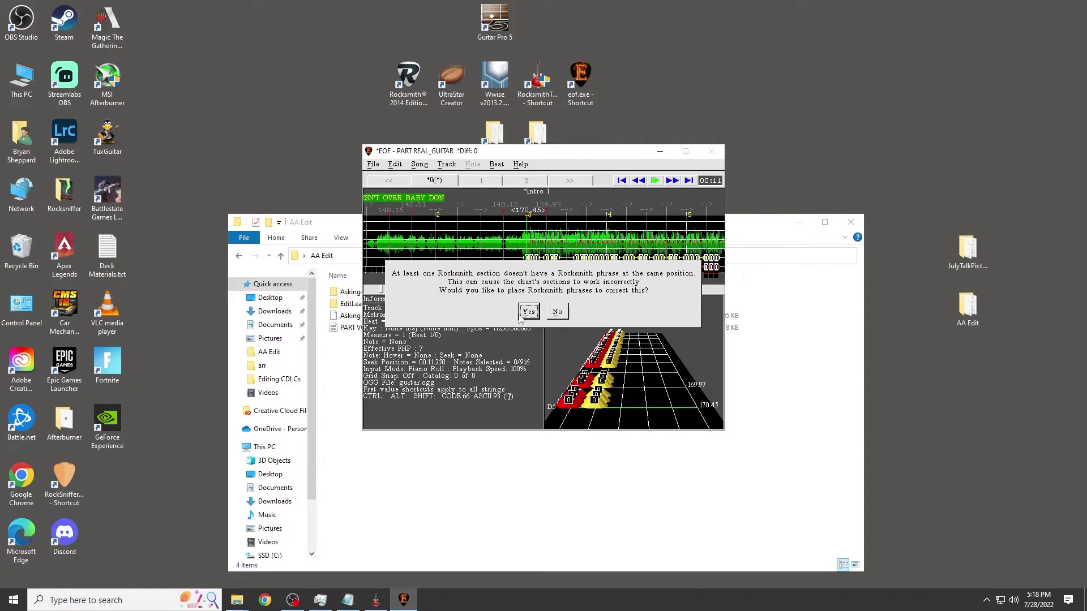
{"action": "left_click", "coordinate": [529, 312]}
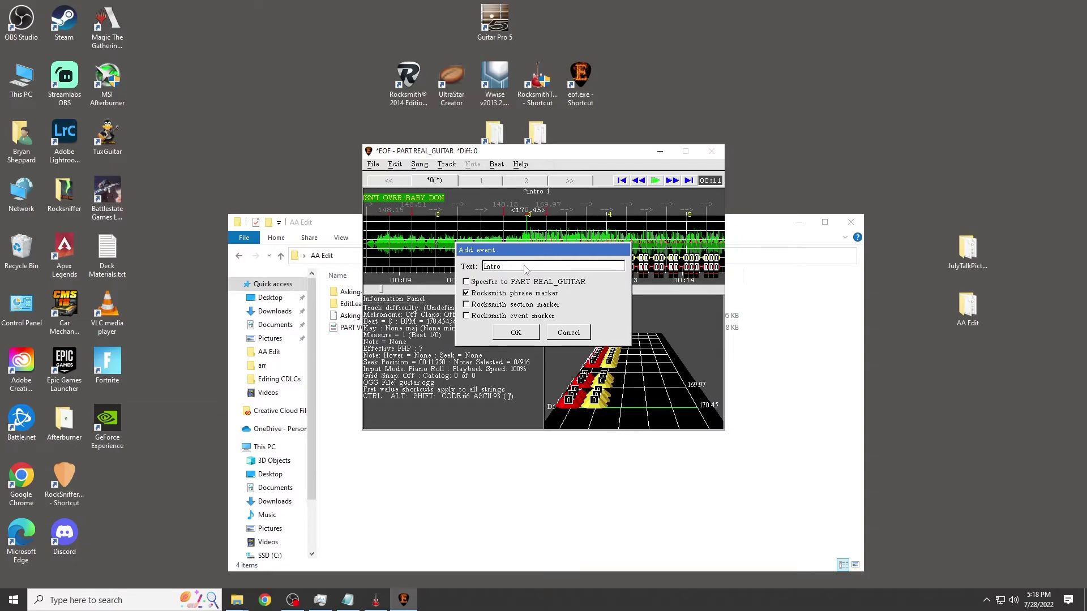
{"action": "left_click", "coordinate": [533, 334]}
{"action": "key", "text": "F2"}
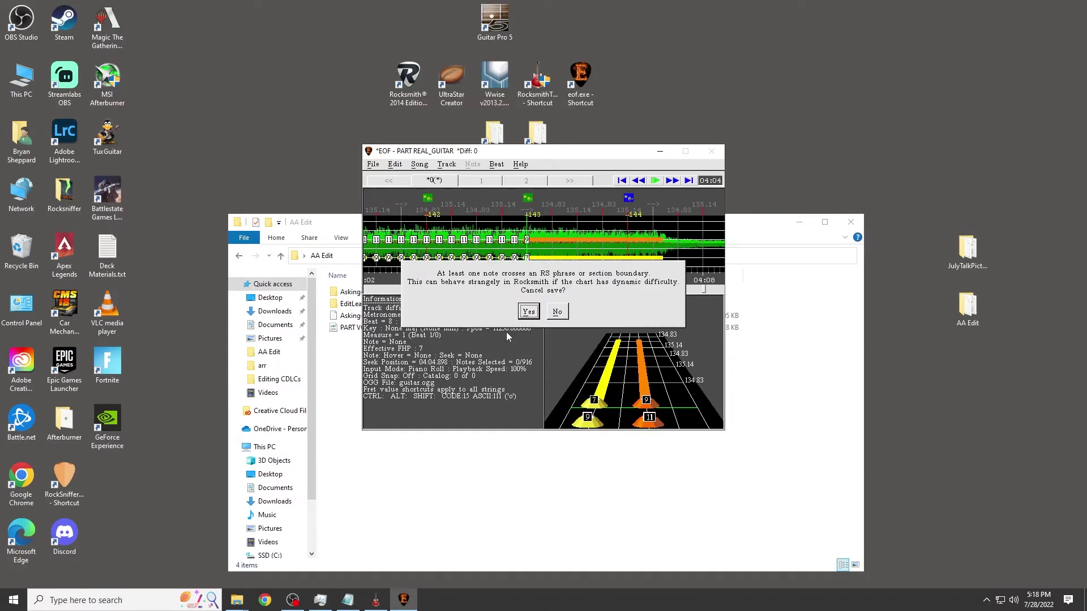
{"action": "left_click", "coordinate": [563, 312]}
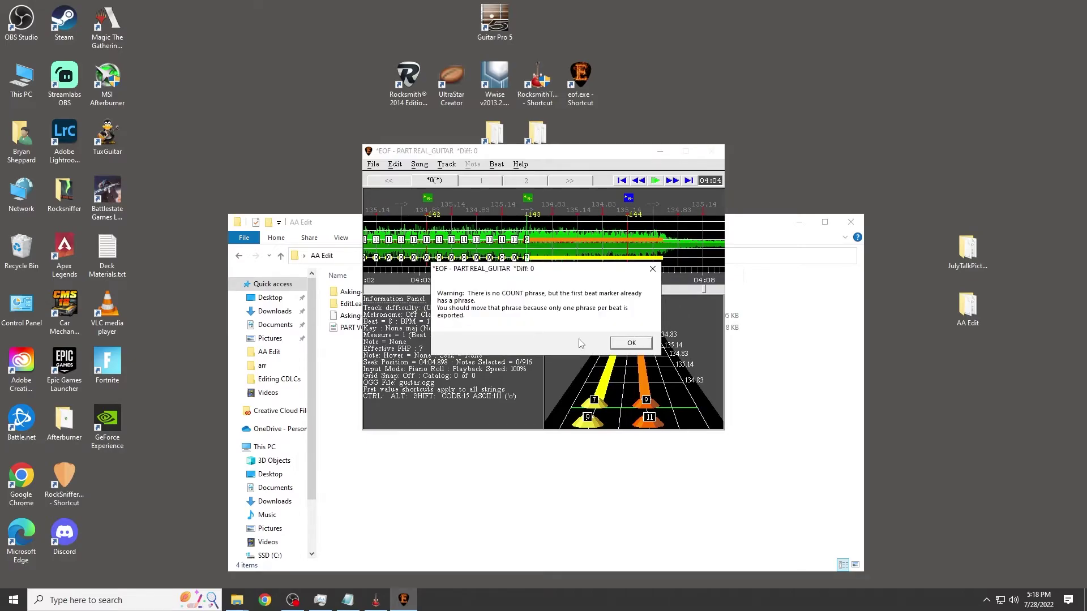
{"action": "left_click", "coordinate": [631, 342]}
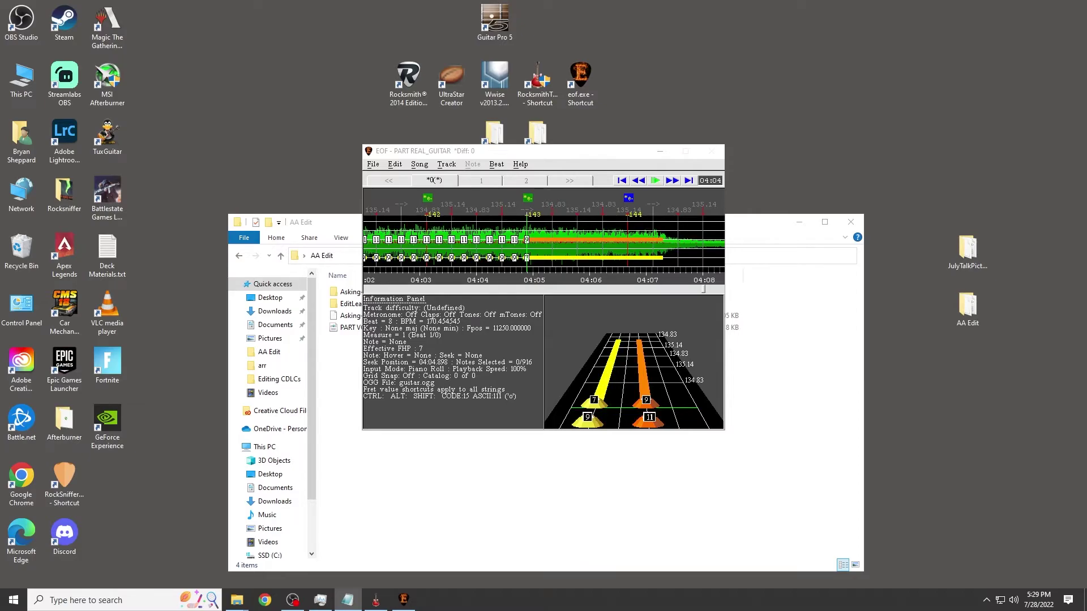
Switch to the Song Creator Toolkit and remove the lead guitar arrangement from the package.
{"action": "left_click", "coordinate": [375, 600]}
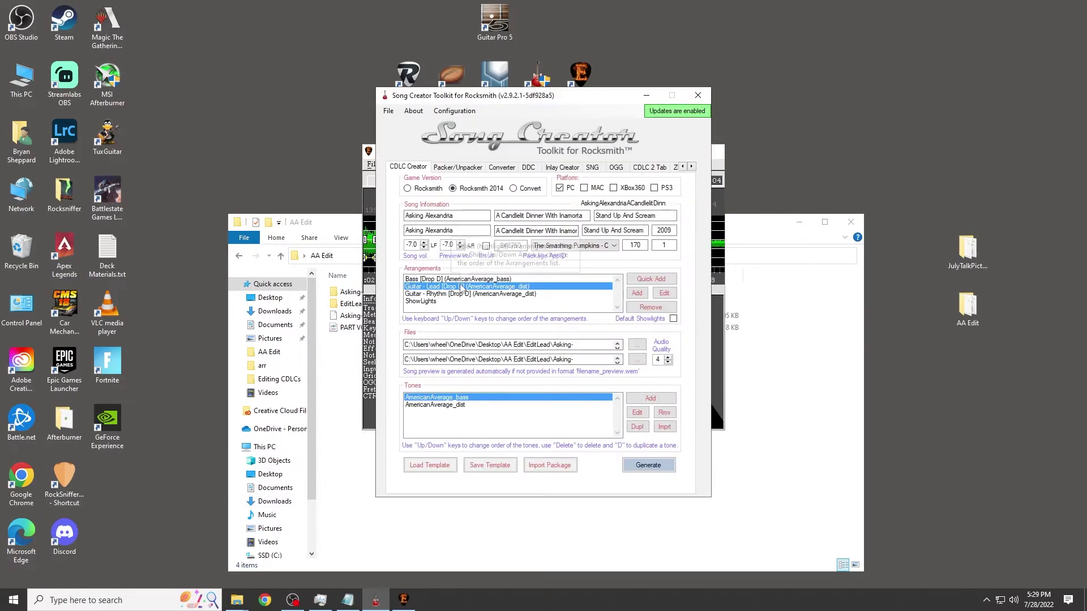
{"action": "left_click", "coordinate": [650, 307]}
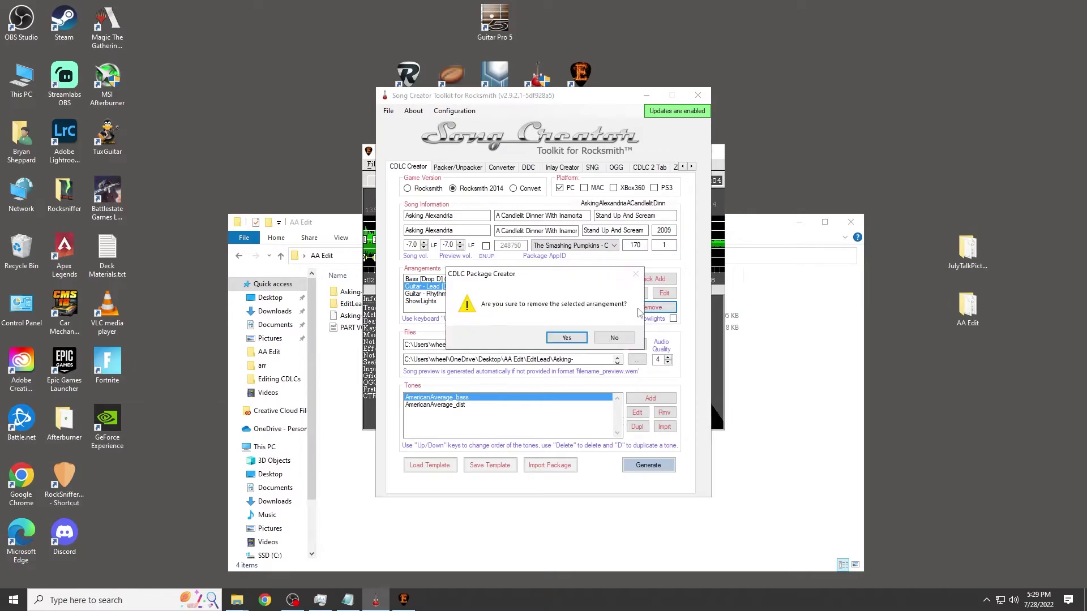
{"action": "left_click", "coordinate": [566, 338]}
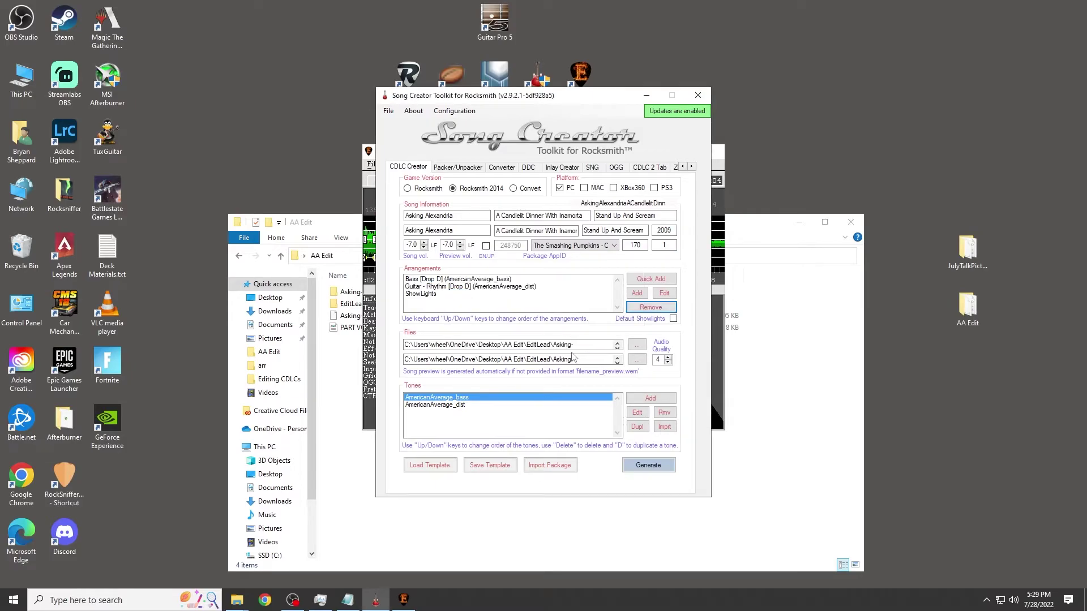
Start a new arrangement and load PART REAL_GUITAR_RS2.xml from the EOF folder inside AA Edit's EditLead project as its song XML.
{"action": "left_click", "coordinate": [634, 294]}
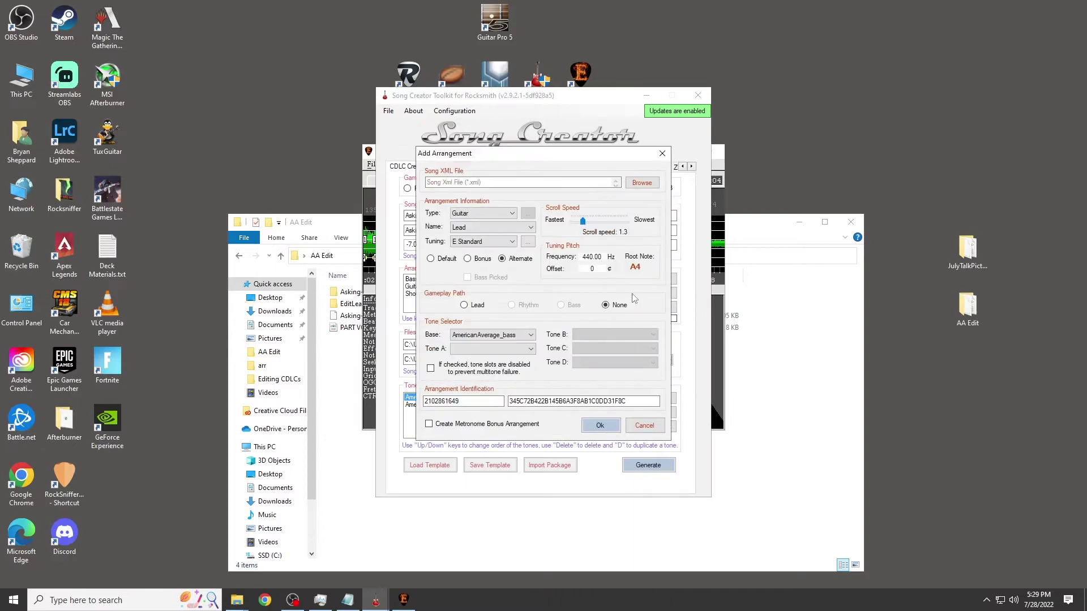
{"action": "left_click", "coordinate": [642, 183]}
{"action": "left_click", "coordinate": [463, 275]}
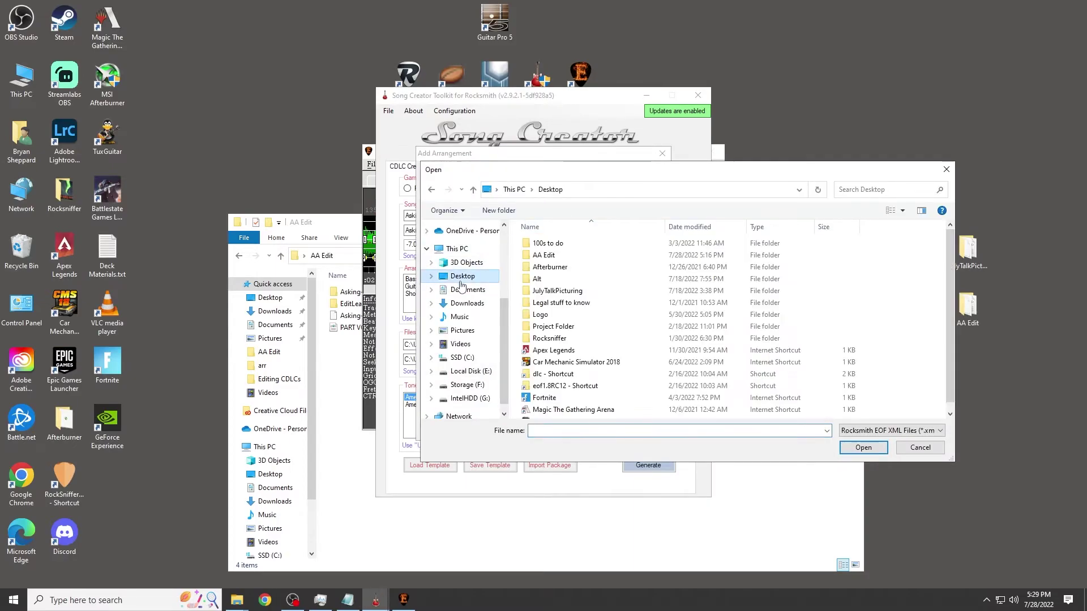
{"action": "double_click", "coordinate": [544, 254]}
{"action": "double_click", "coordinate": [544, 254]}
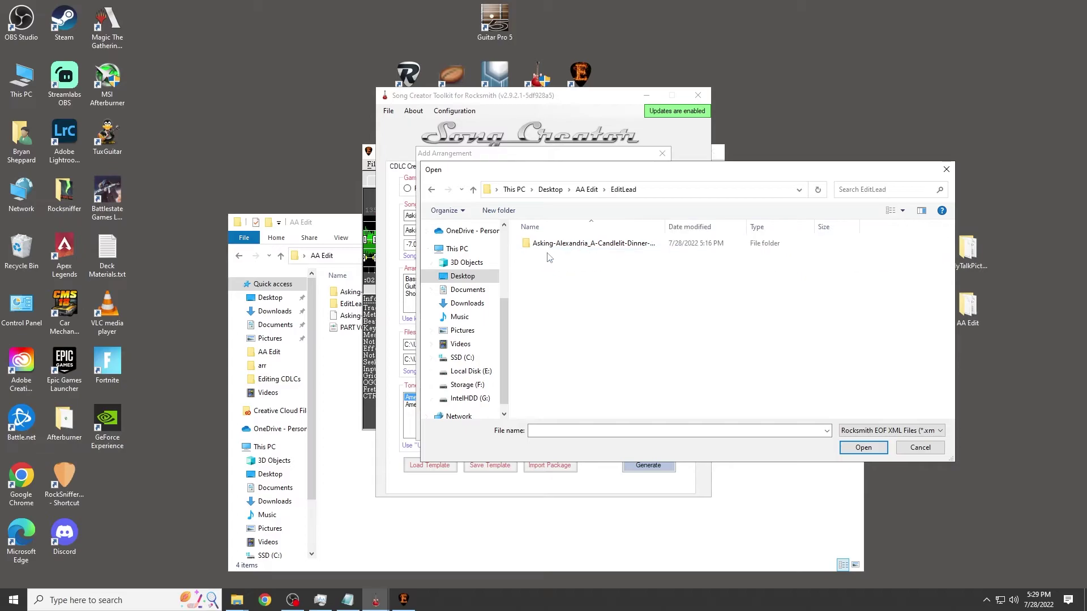
{"action": "double_click", "coordinate": [545, 248]}
{"action": "left_click", "coordinate": [550, 245]}
{"action": "double_click", "coordinate": [549, 244]}
{"action": "left_click", "coordinate": [603, 292]}
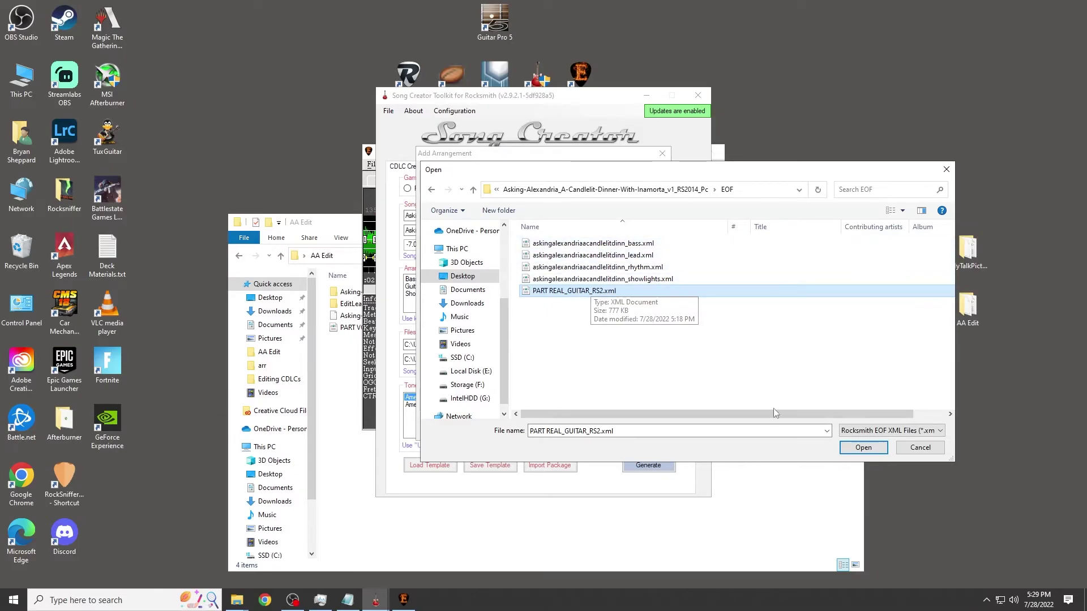
{"action": "left_click", "coordinate": [862, 449]}
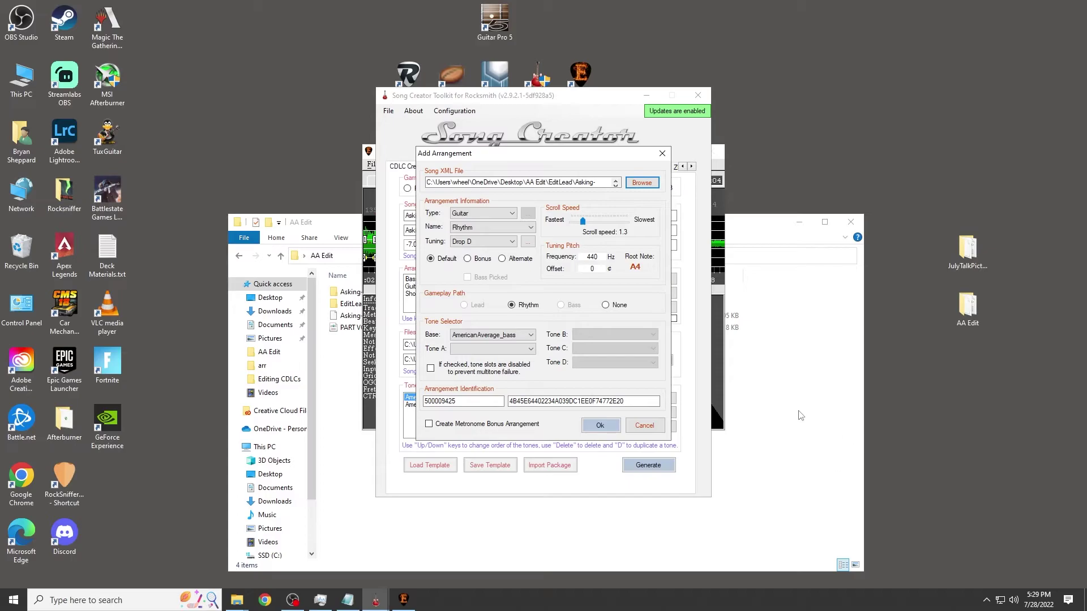
Name the new guitar arrangement Lead, set its base tone to AmericanAverage_dist, and add it to the package.
{"action": "left_click", "coordinate": [468, 229]}
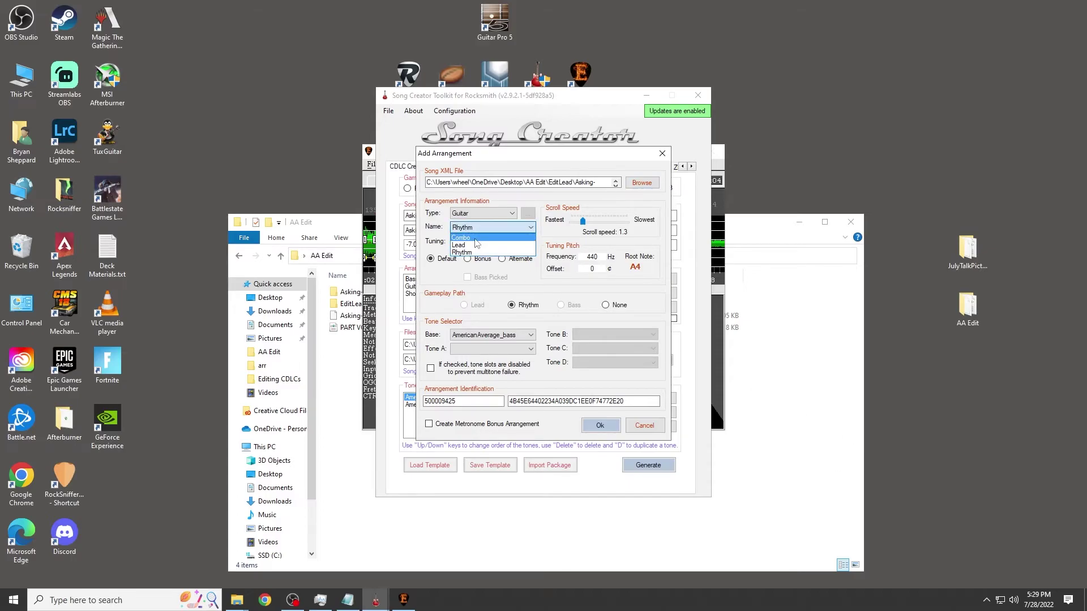
{"action": "left_click", "coordinate": [477, 245]}
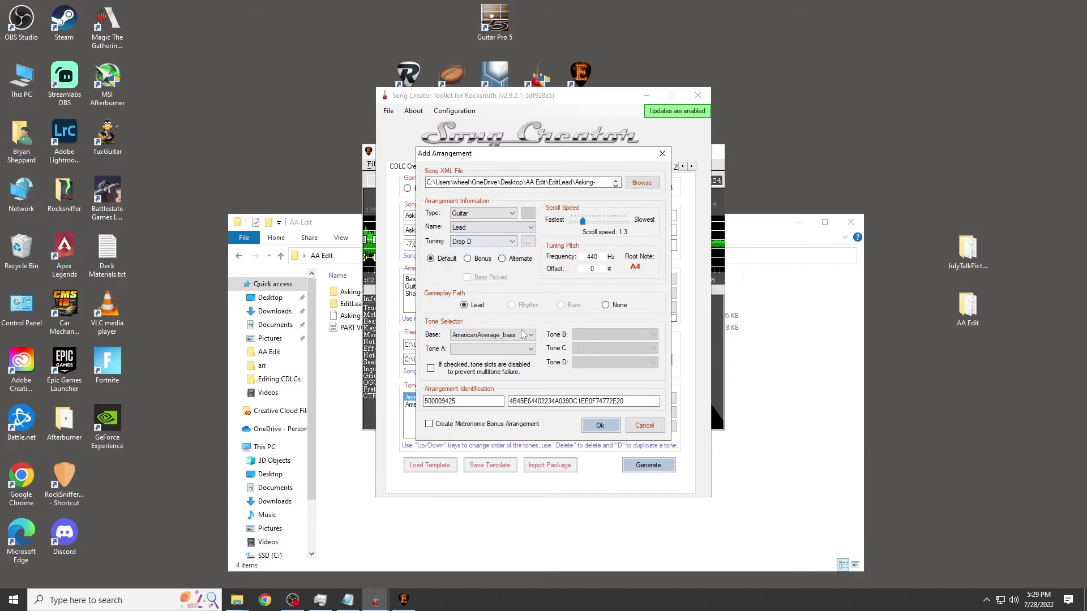
{"action": "left_click", "coordinate": [516, 337]}
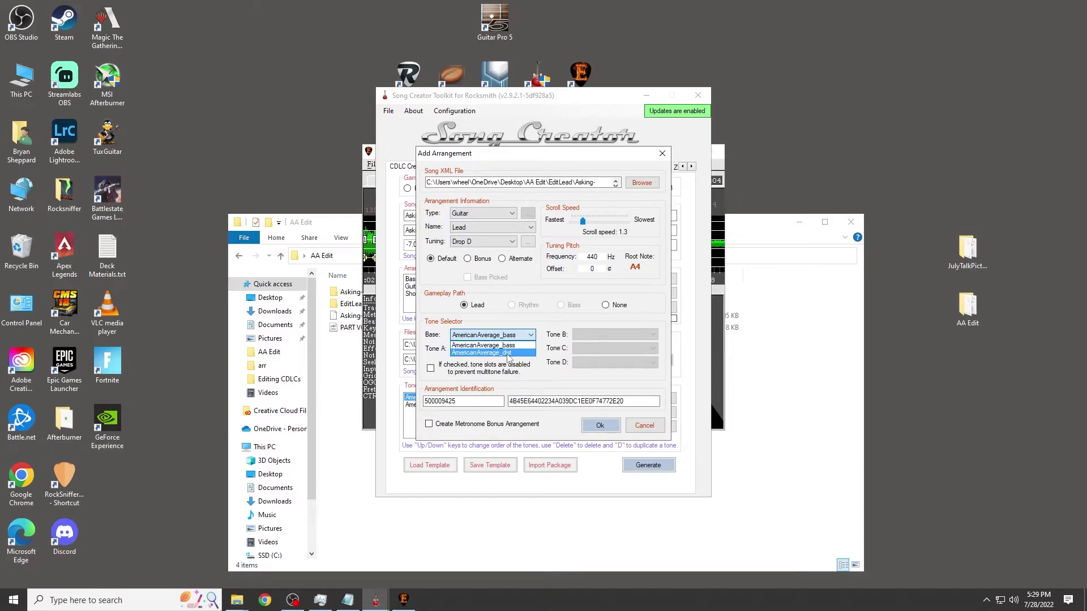
{"action": "left_click", "coordinate": [508, 353]}
{"action": "left_click", "coordinate": [605, 429]}
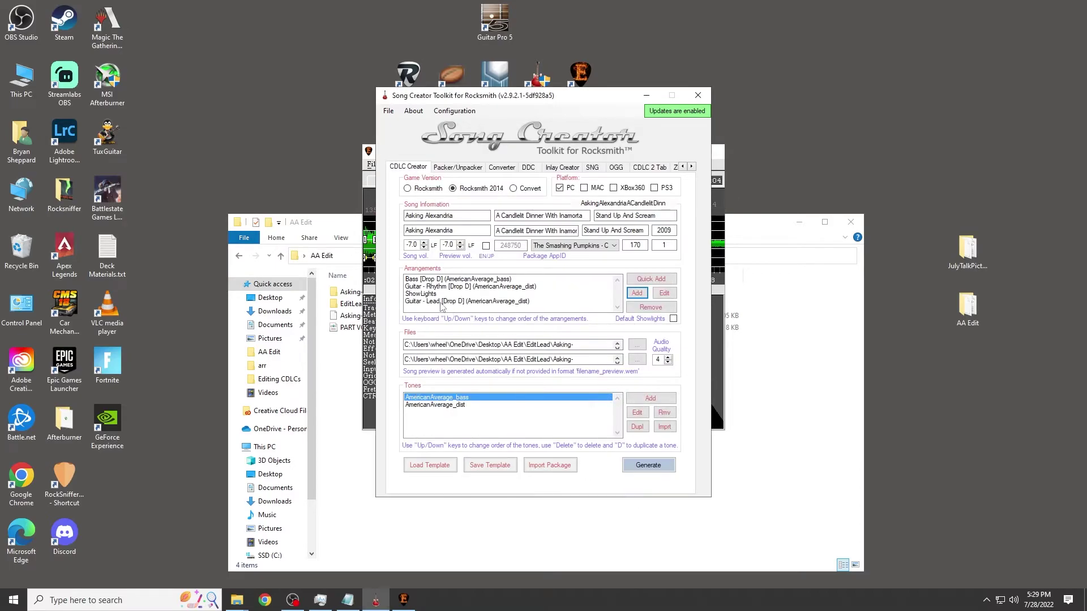
Add a vocals arrangement to the package using PART VOCALS_RS2.xml from the AA Edit folder.
{"action": "left_click", "coordinate": [637, 294]}
{"action": "left_click", "coordinate": [628, 183]}
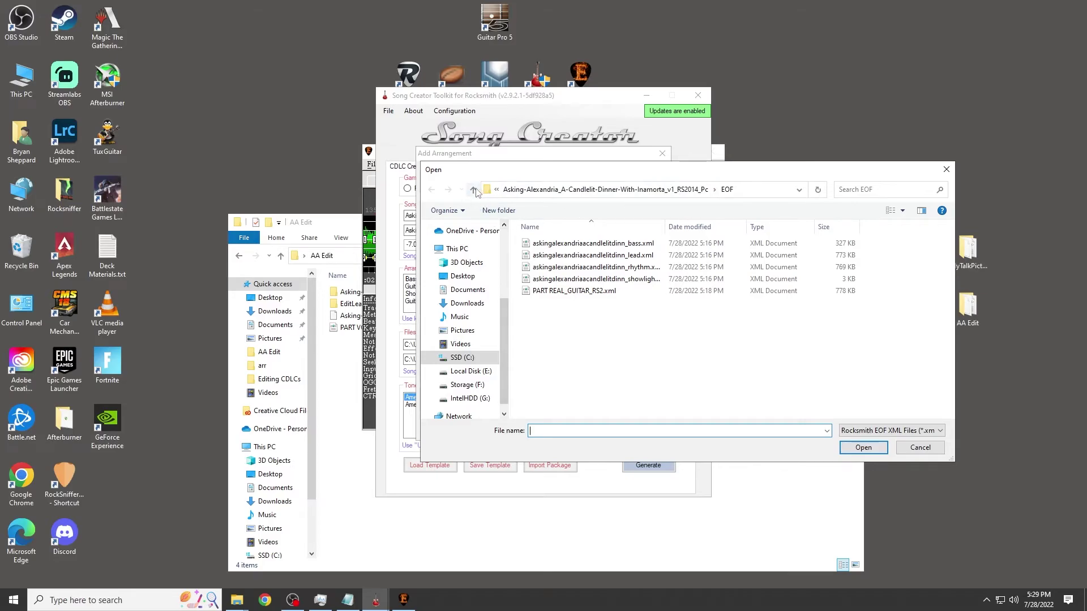
{"action": "left_click", "coordinate": [474, 190]}
{"action": "left_click", "coordinate": [474, 191]}
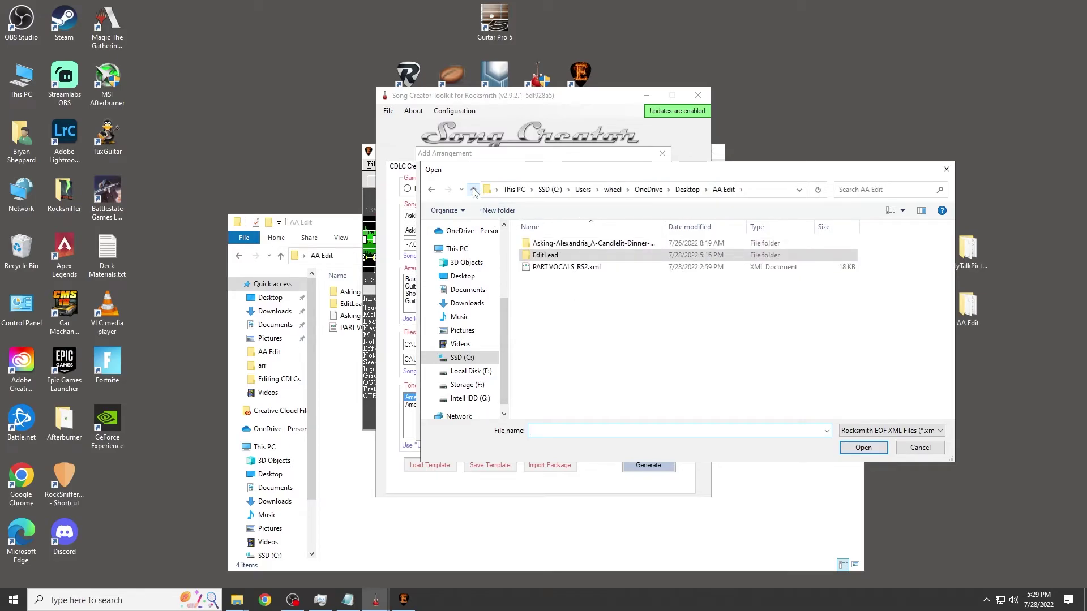
{"action": "left_click", "coordinate": [564, 267]}
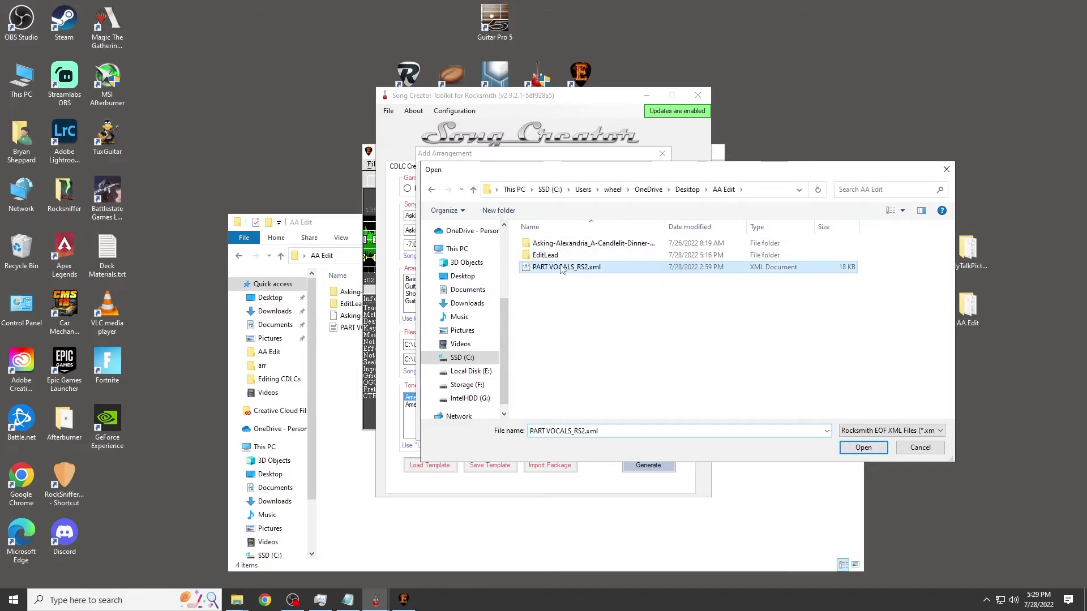
{"action": "left_click", "coordinate": [863, 448]}
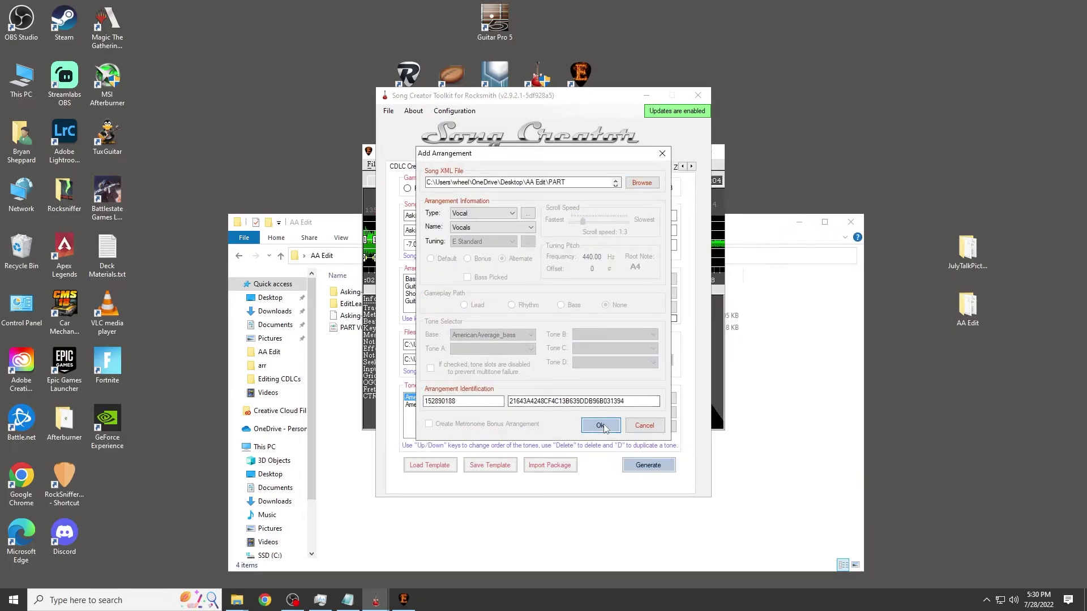
{"action": "left_click", "coordinate": [602, 425]}
Set the package version to 1.2 and change the song's DLC key to AskingAlexandriaACandle6.
{"action": "left_click", "coordinate": [667, 246]}
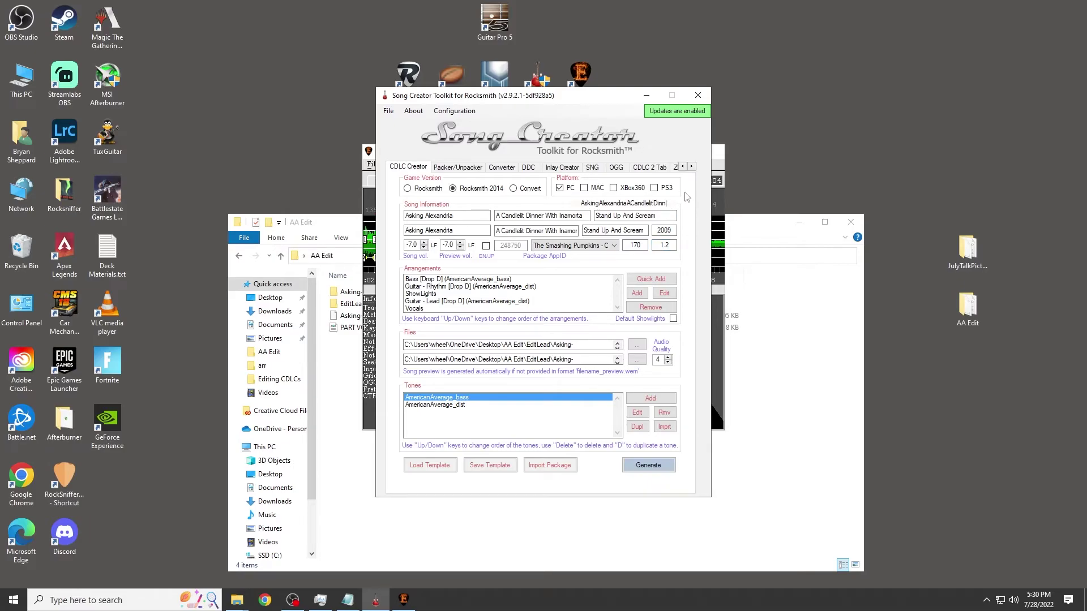
{"action": "key", "text": "BackSpace"}
{"action": "key", "text": "BackSpace"}
{"action": "key", "text": "BackSpace"}
{"action": "key", "text": "BackSpace"}
{"action": "key", "text": "BackSpace"}
{"action": "key", "text": "BackSpace"}
{"action": "key", "text": "BackSpace"}
{"action": "key", "text": "BackSpace"}
{"action": "type", "text": "e6"}
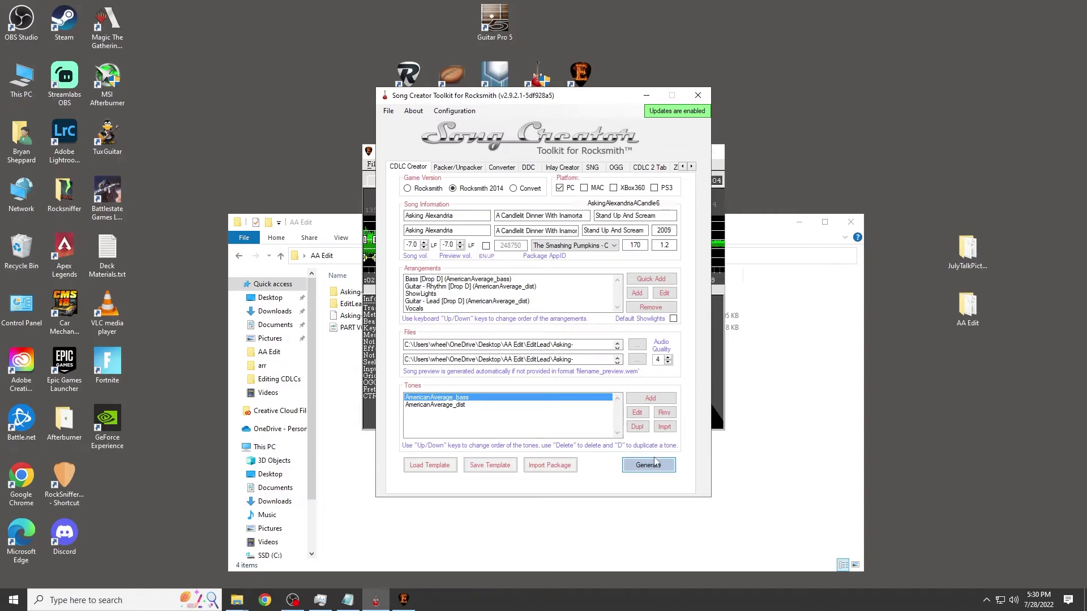
Choose the package's album art image from the EOF folder of the EditLead project.
{"action": "left_click", "coordinate": [637, 345]}
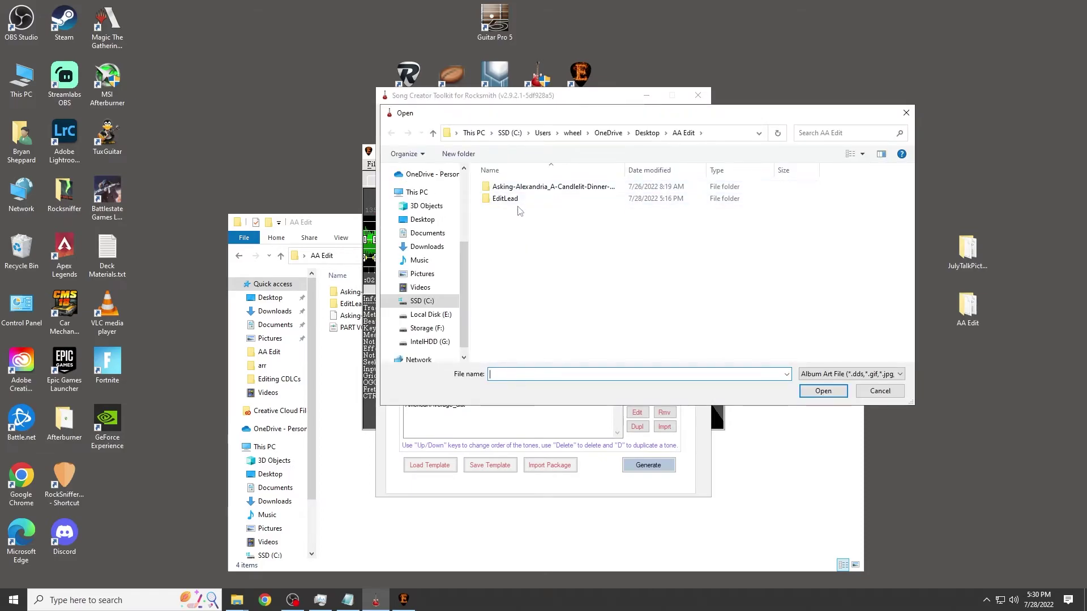
{"action": "double_click", "coordinate": [519, 199]}
{"action": "double_click", "coordinate": [517, 193]}
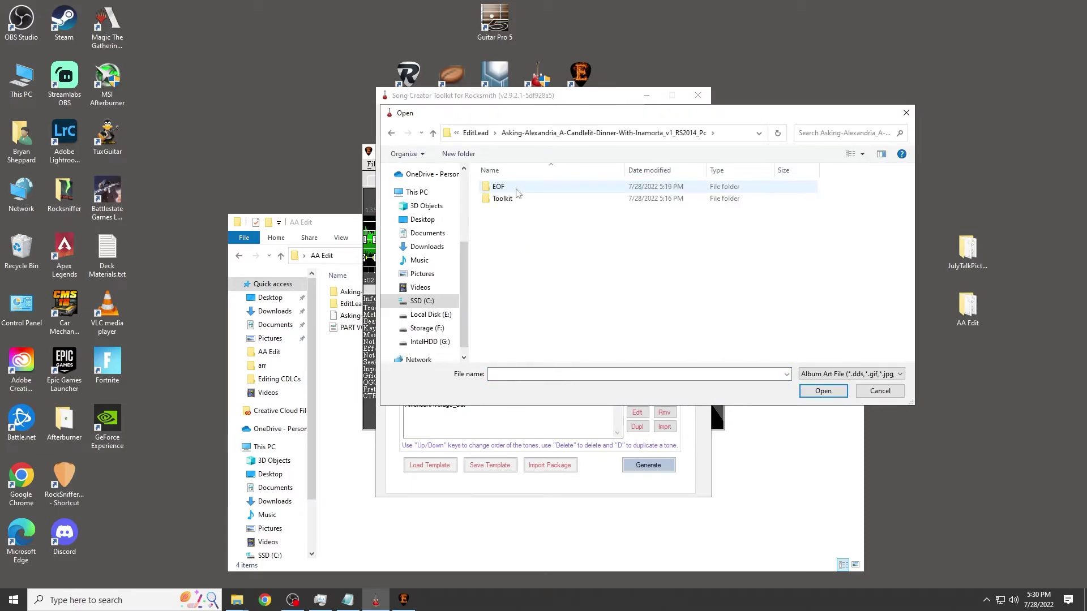
{"action": "double_click", "coordinate": [517, 193]}
{"action": "left_click", "coordinate": [508, 198]}
{"action": "left_click", "coordinate": [823, 391]}
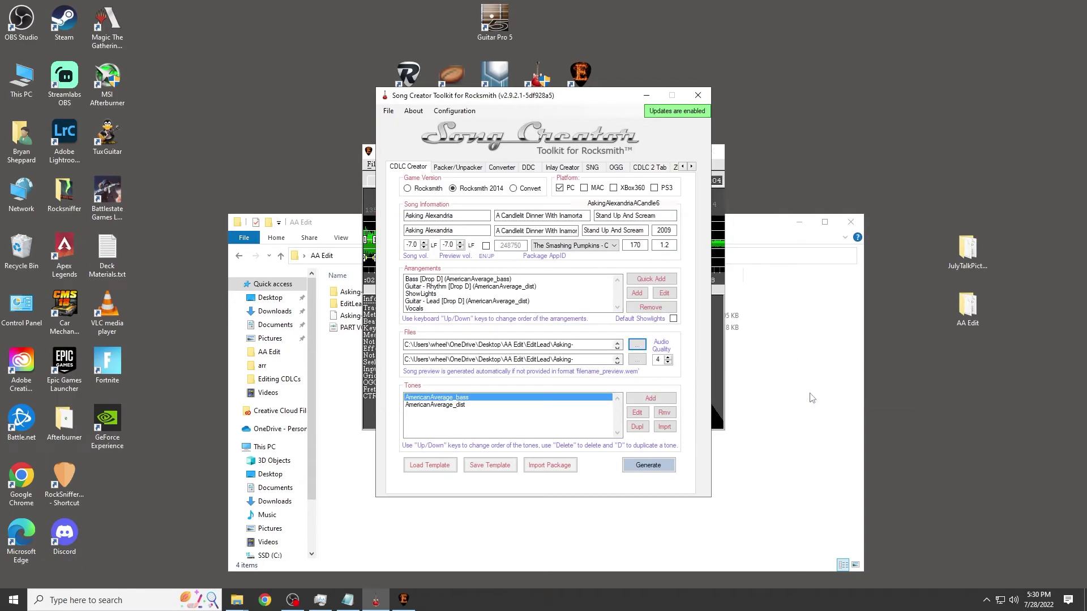
Set the package's audio file to song_askingalexandriaacandlelitdinn_fixed.ogg from the EOF folder.
{"action": "left_click", "coordinate": [642, 365]}
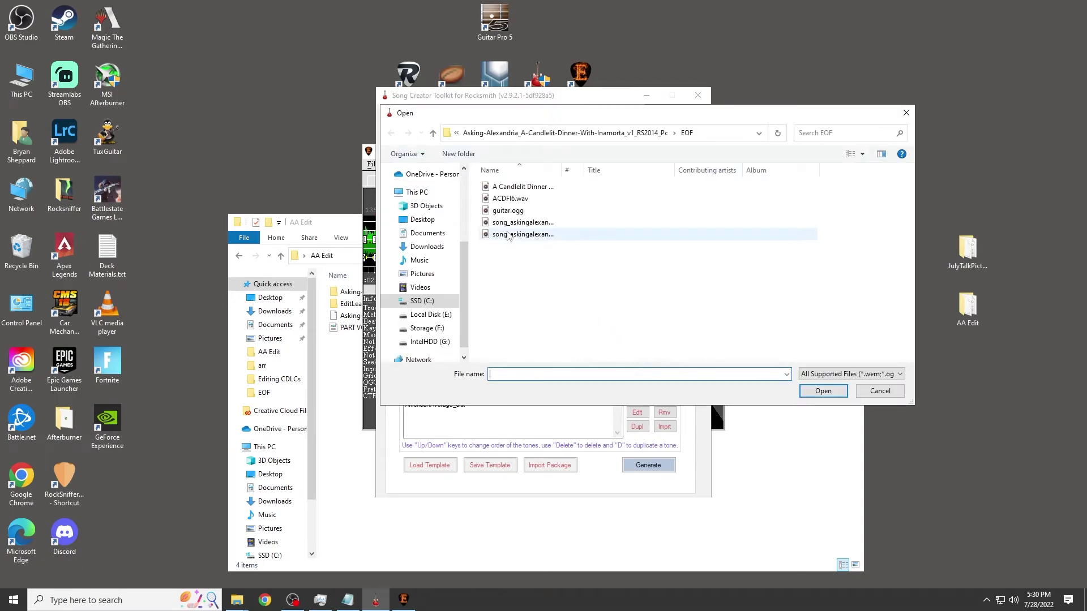
{"action": "left_click_drag", "start_coordinate": [561, 170], "coordinate": [679, 170]}
{"action": "left_click", "coordinate": [614, 224]}
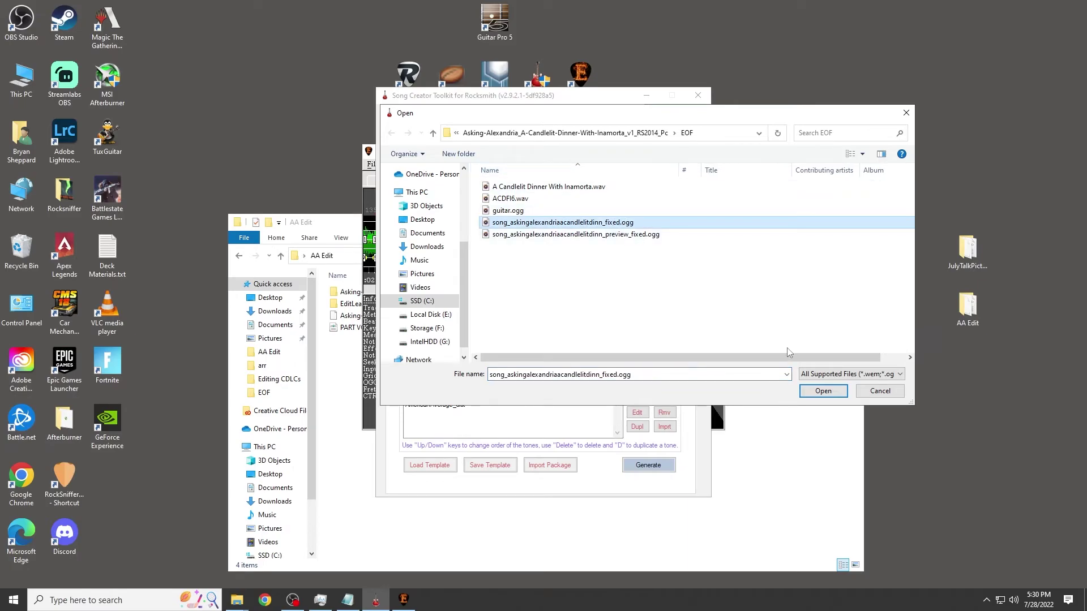
{"action": "left_click", "coordinate": [823, 391]}
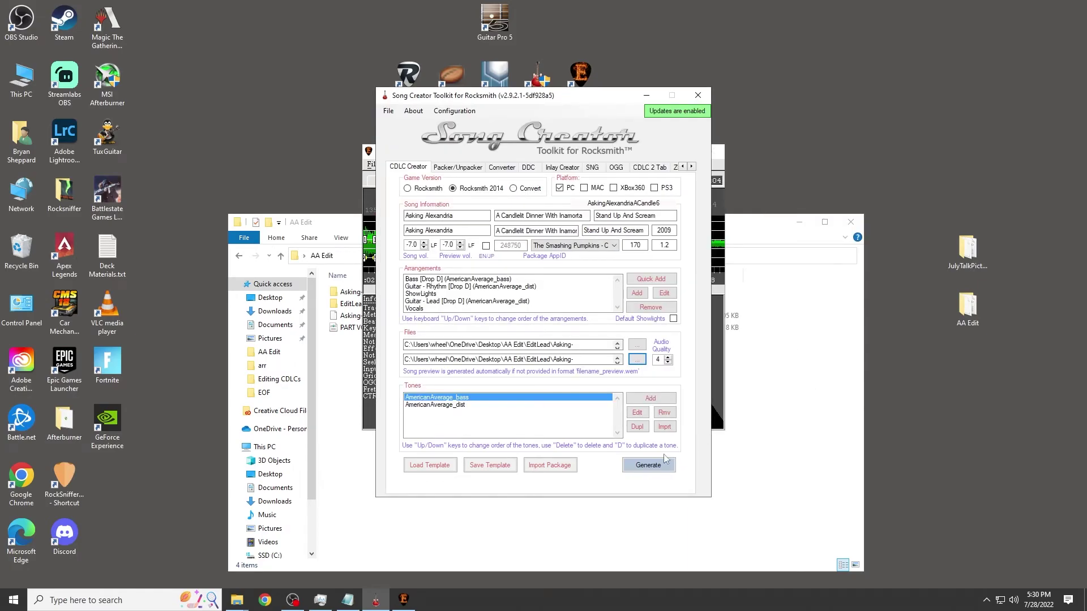
Generate the package with updated arrangement identification, saving it in AA Edit as Asking-Alexandria_A-Candlelit-Dinner-With-Inamorta_v1_2, without opening the output folder.
{"action": "left_click", "coordinate": [643, 473]}
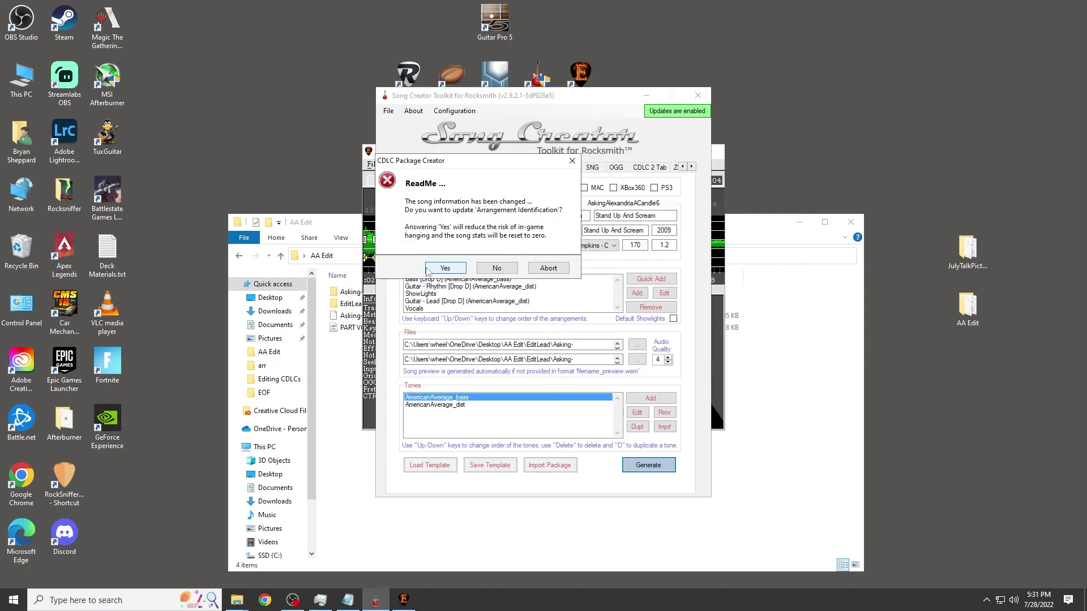
{"action": "left_click", "coordinate": [429, 270]}
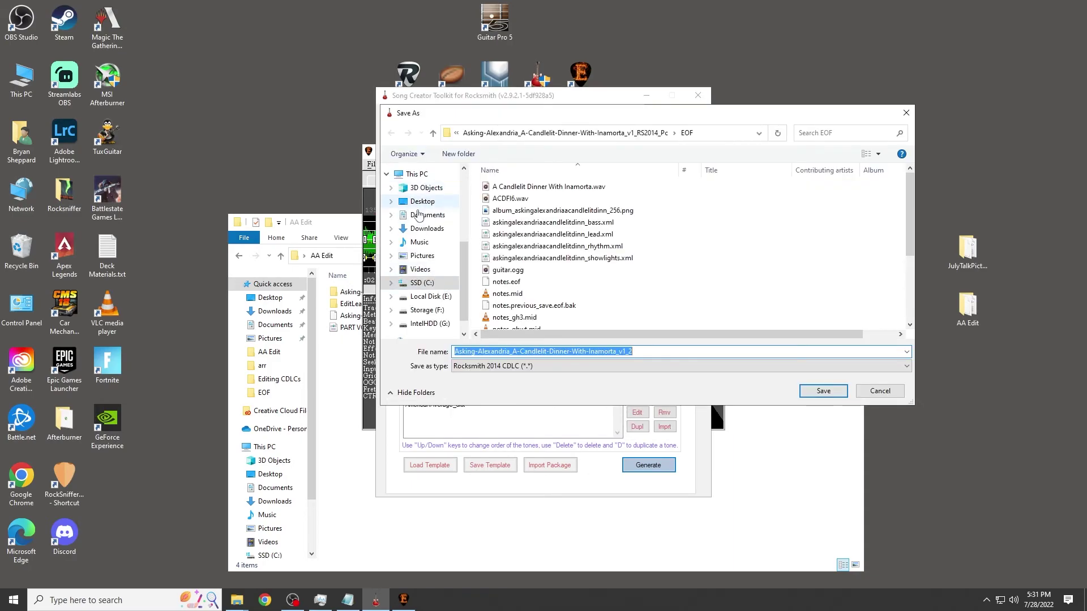
{"action": "left_click", "coordinate": [420, 202]}
{"action": "double_click", "coordinate": [513, 200]}
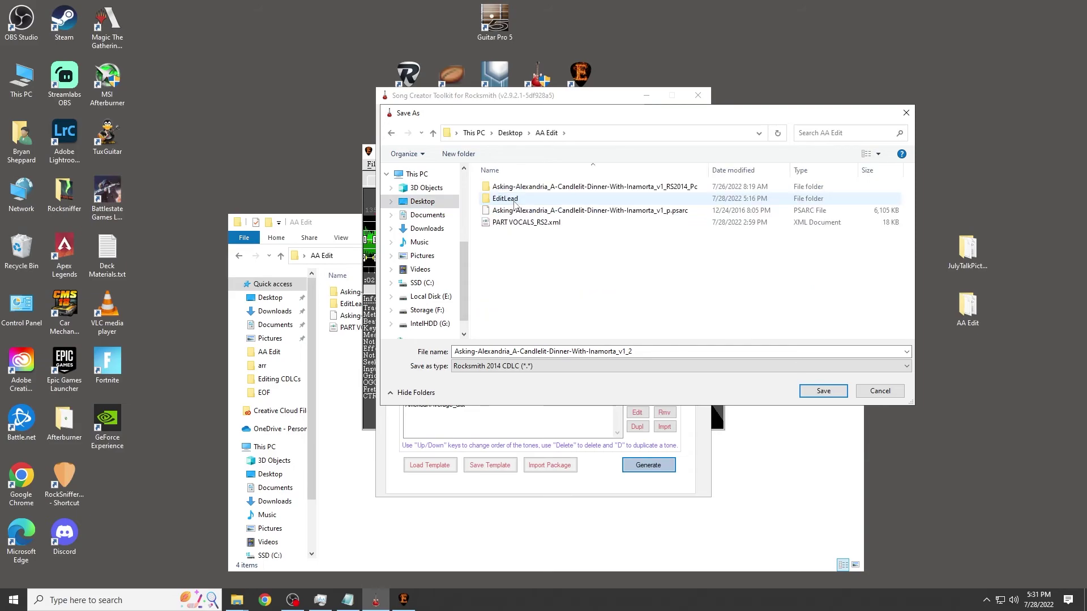
{"action": "left_click", "coordinate": [824, 391]}
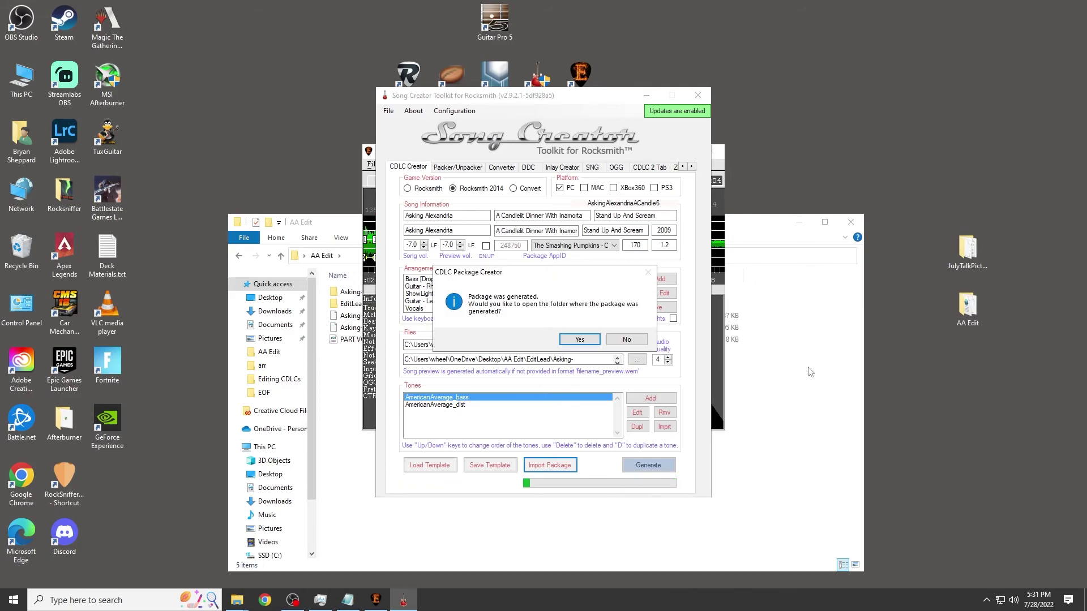
{"action": "left_click", "coordinate": [619, 340]}
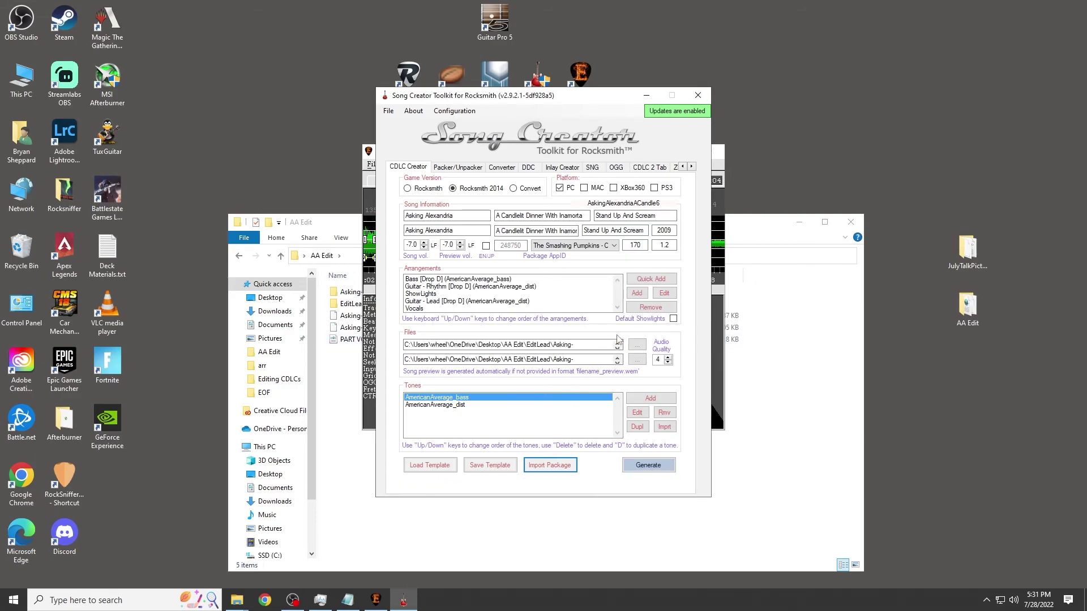
Switch to the AA Edit folder in File Explorer and select Asking-Alexandria_A-Candlelit-Dinner-With-Inamorta_v1_2_p.psarc.
{"action": "left_click", "coordinate": [775, 339]}
{"action": "left_click", "coordinate": [487, 317]}
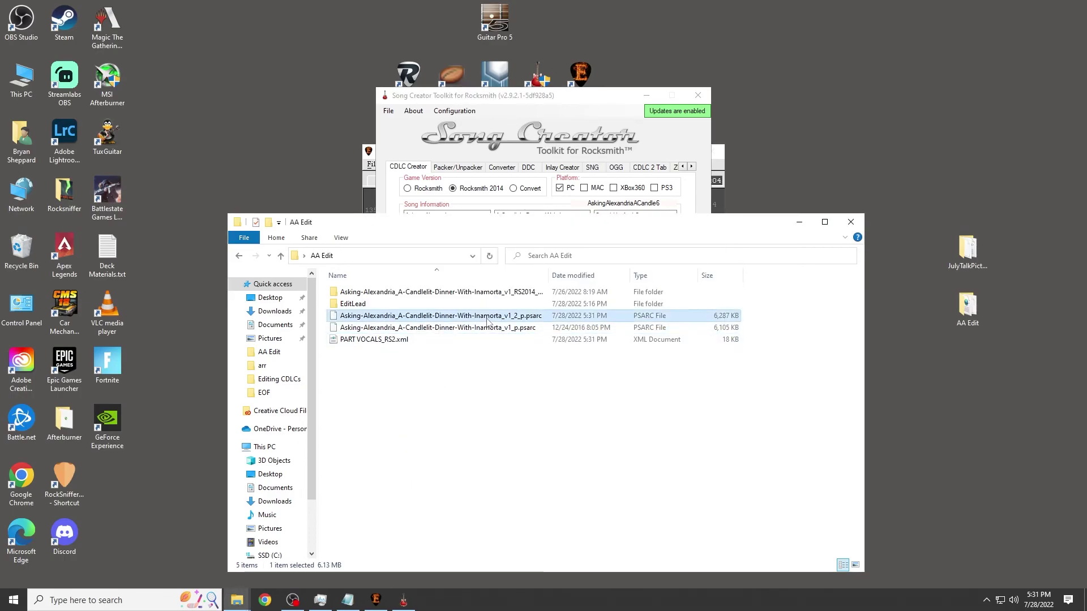